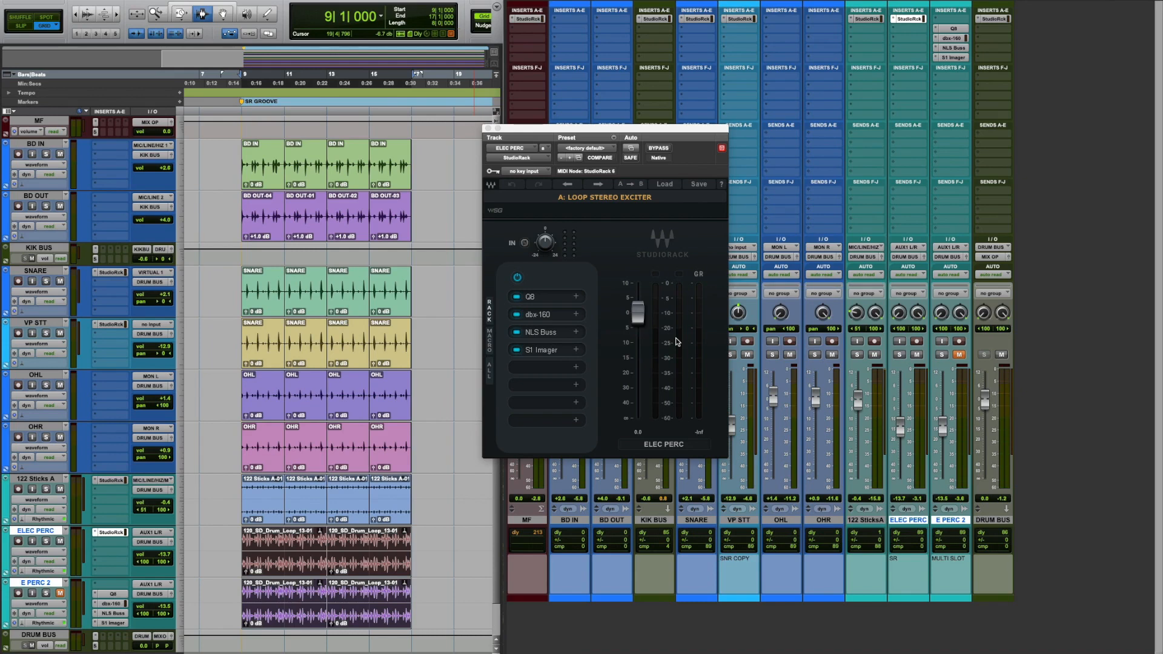
# Step: Close the ELEC PERC StudioRack window, select the E PERC 2 clips and audition the SR GROOVE section
pyautogui.click(487, 129)
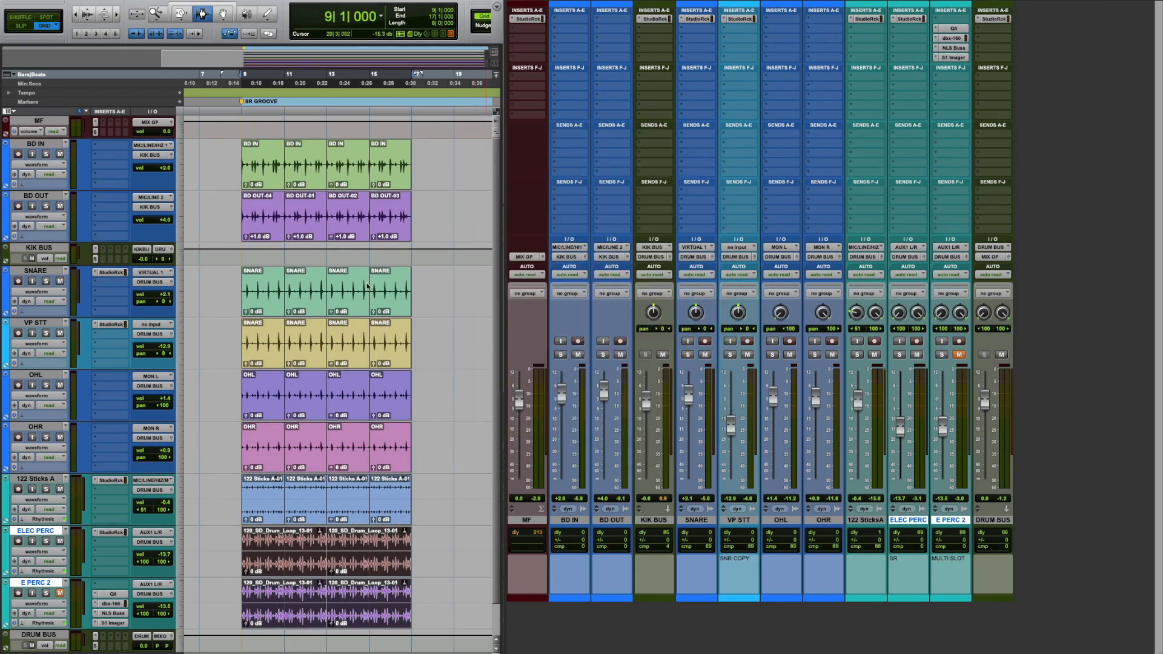
pyautogui.click(375, 598)
pyautogui.press('space')
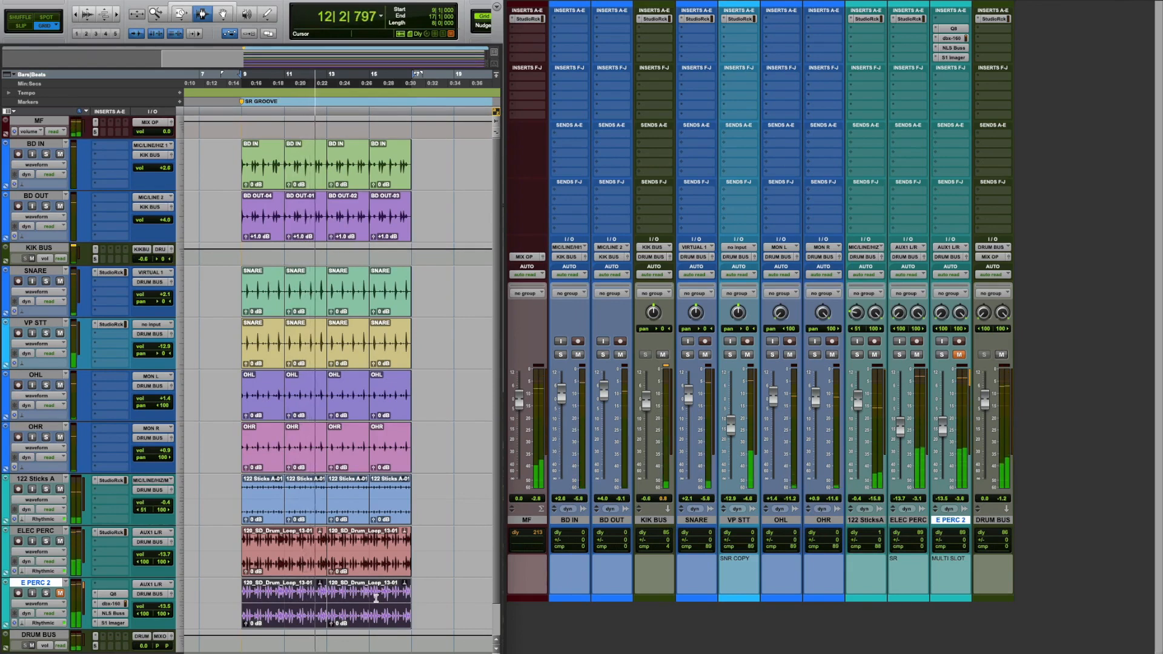
pyautogui.press('space')
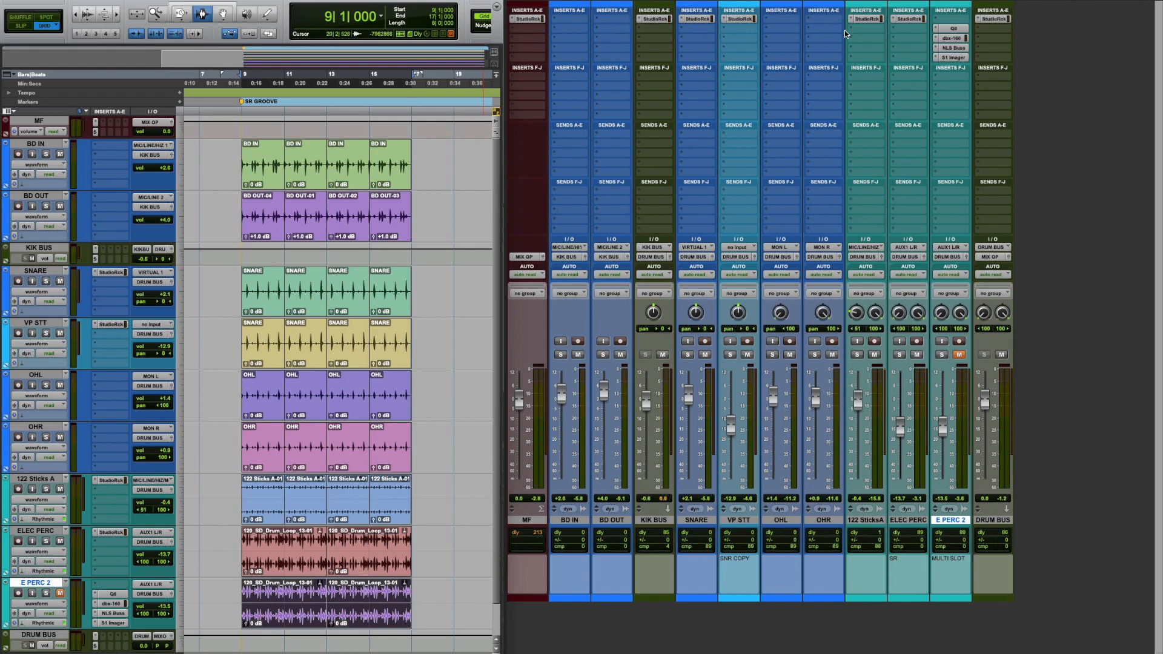
pyautogui.press('space')
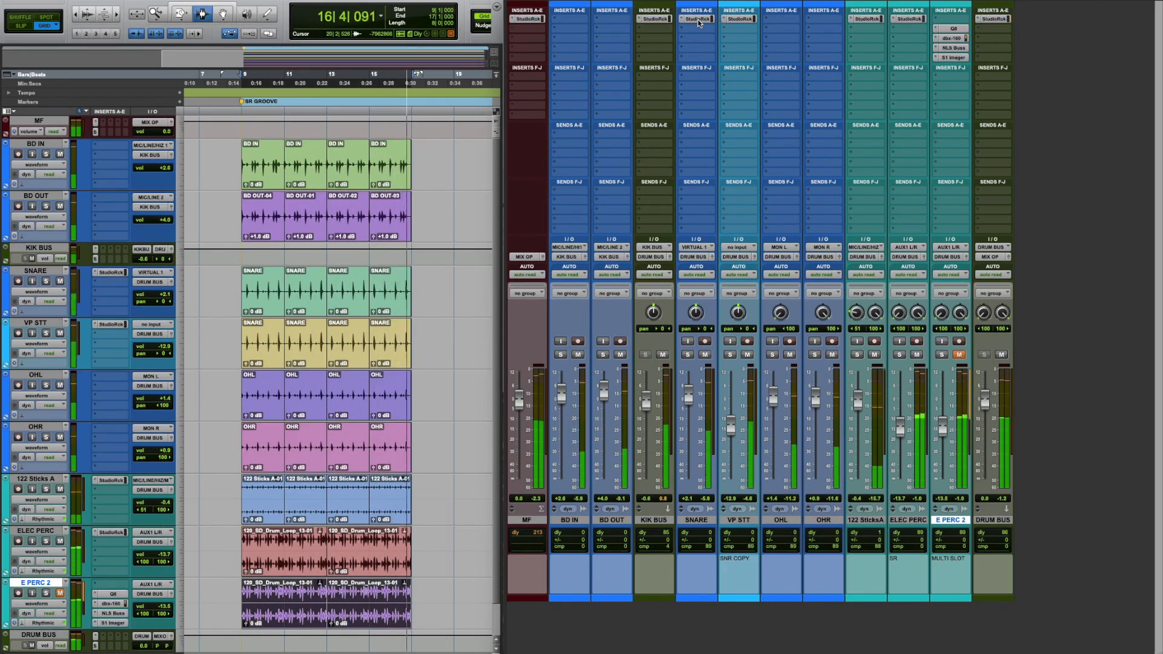
pyautogui.press('space')
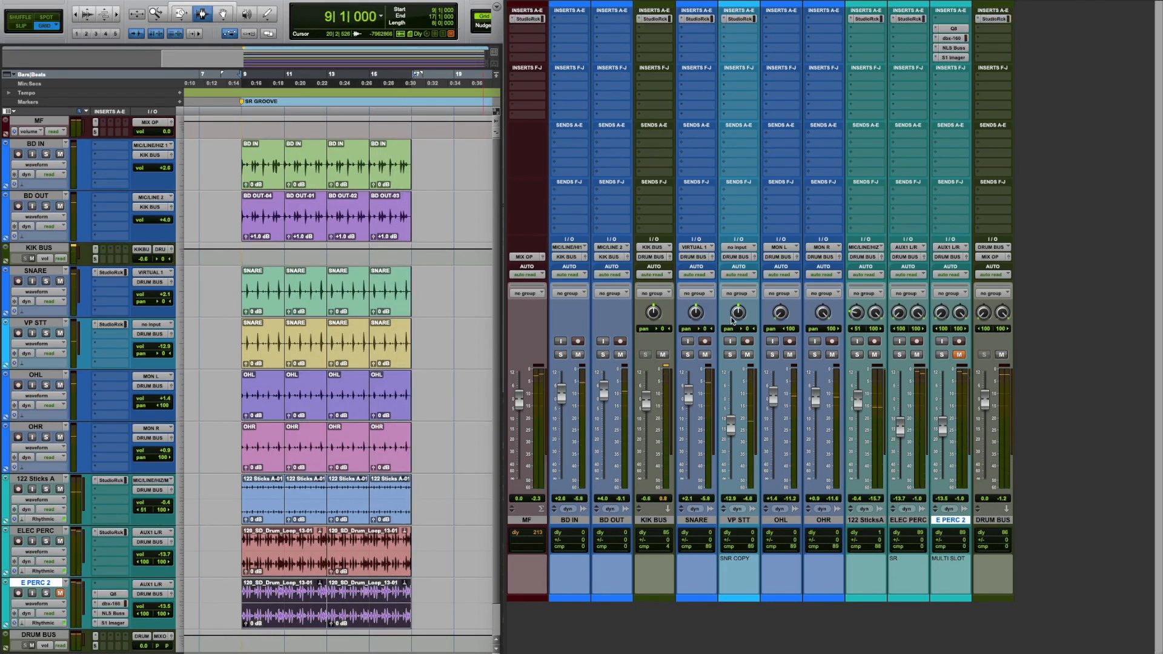
# Step: Select the ELEC PERC and E PERC 2 tracks together, solo both and briefly audition them
pyautogui.click(908, 520)
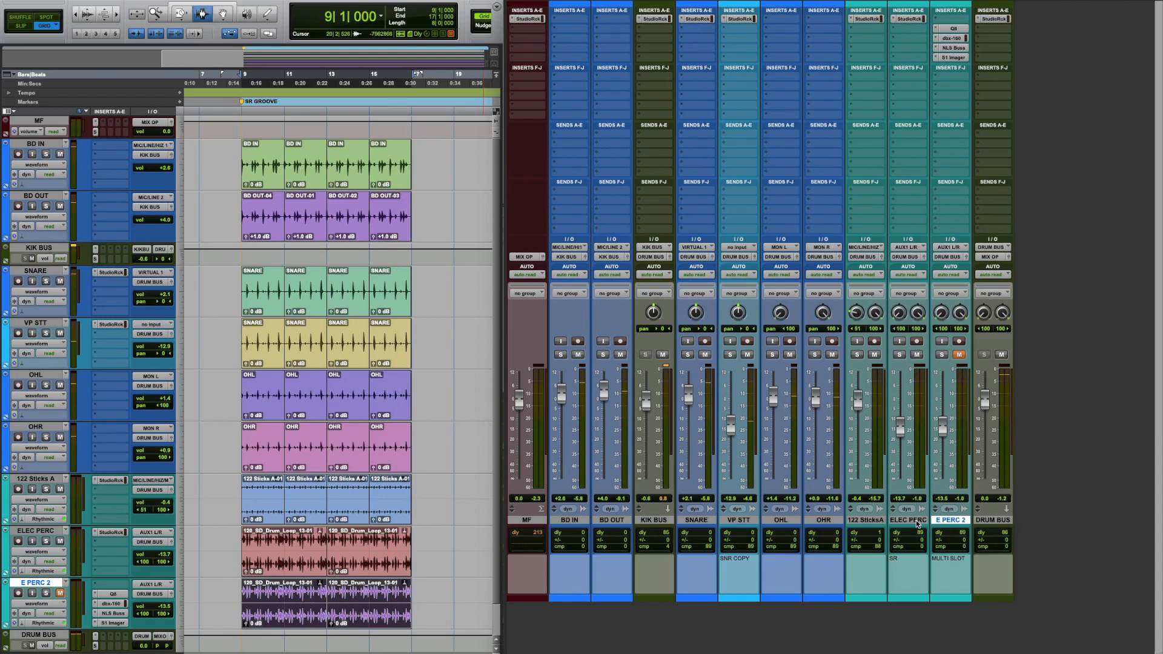
pyautogui.keyDown('shift'); pyautogui.click(946, 521); pyautogui.keyUp('shift')
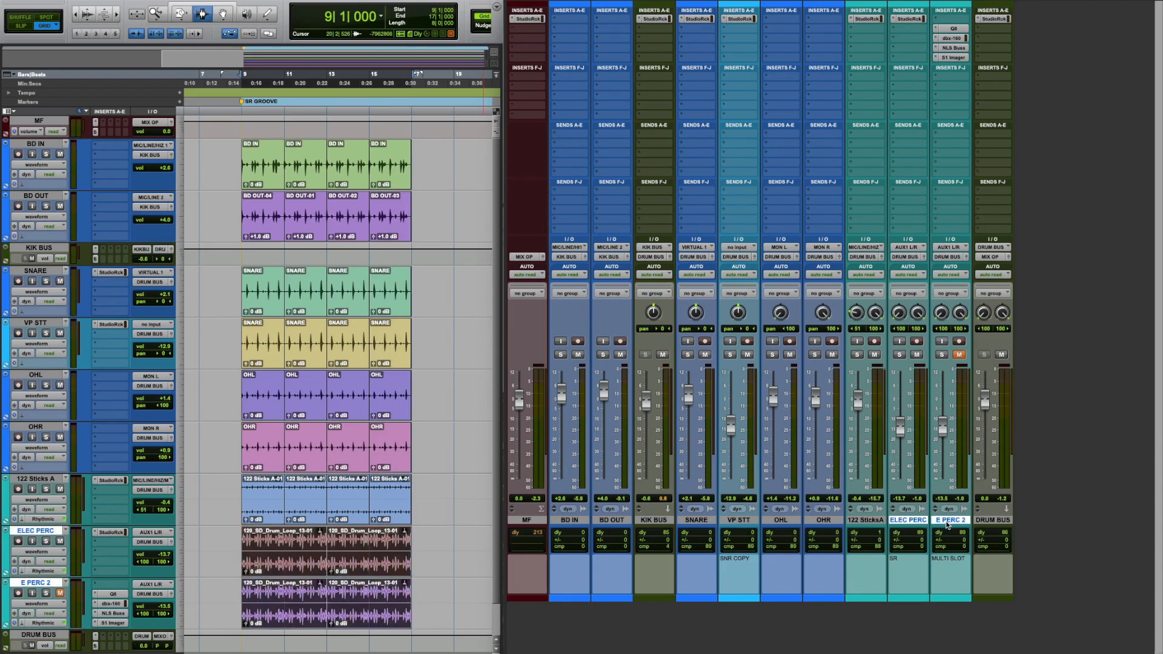
pyautogui.keyDown('alt'); pyautogui.keyDown('shift'); pyautogui.click(899, 352); pyautogui.keyUp('shift'); pyautogui.keyUp('alt')
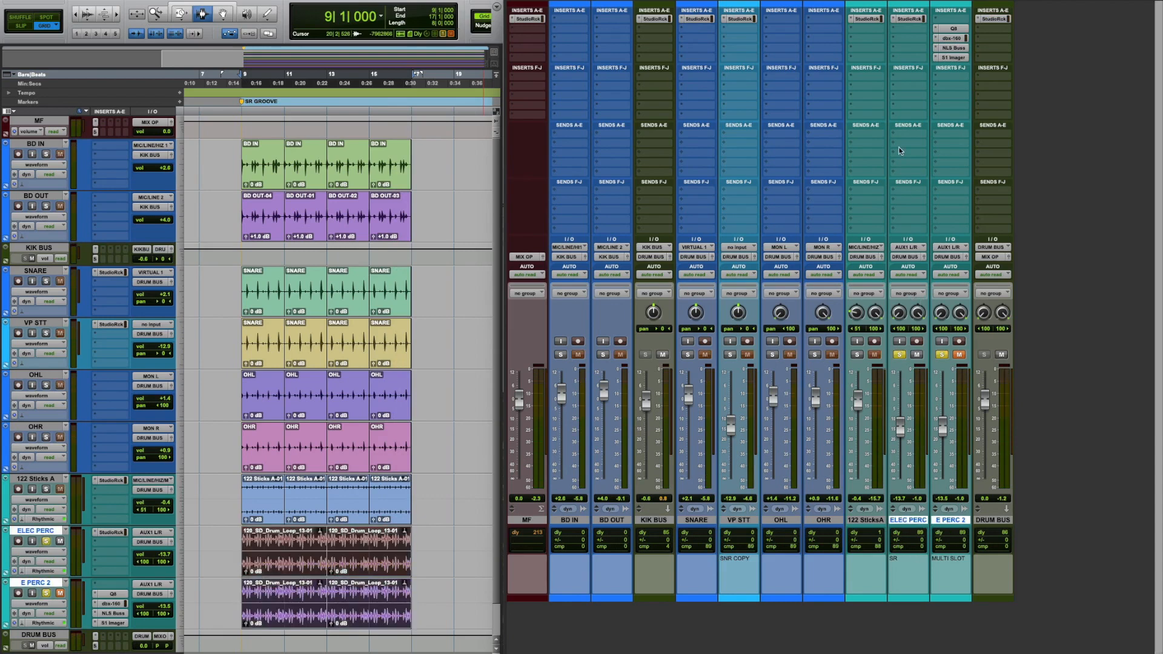
pyautogui.press('space')
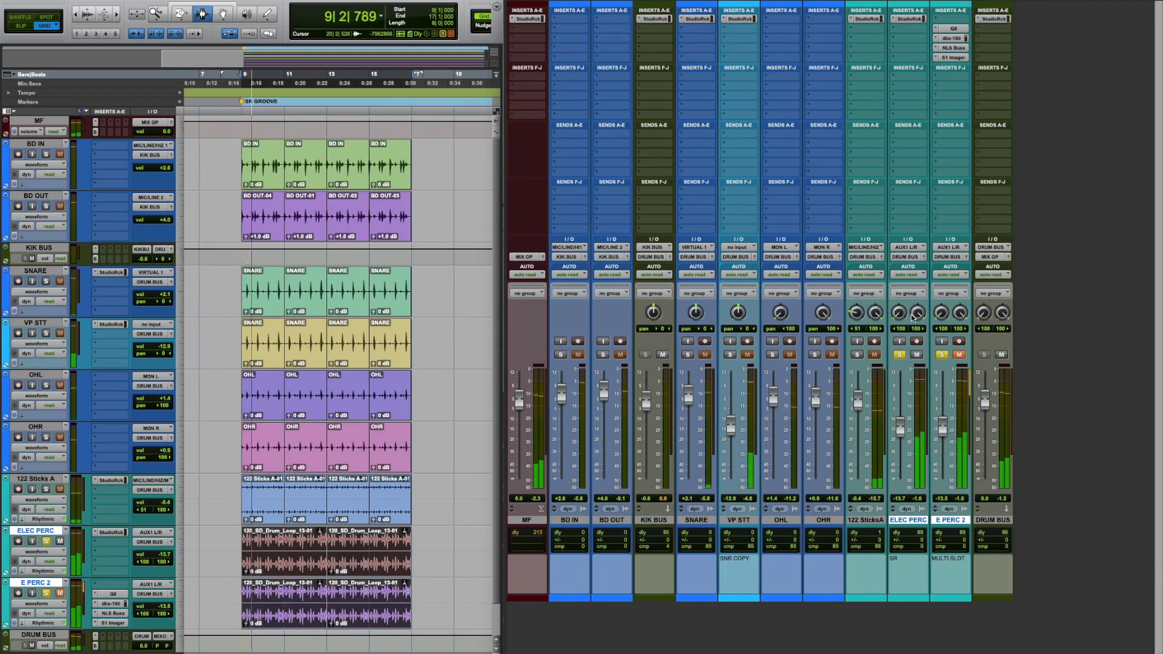
pyautogui.press('space')
# Step: Open the ELEC PERC StudioRack and search the plug-in list of its fifth slot for "q6"
pyautogui.click(908, 19)
pyautogui.moveTo(658, 129); pyautogui.dragTo(681, 144)
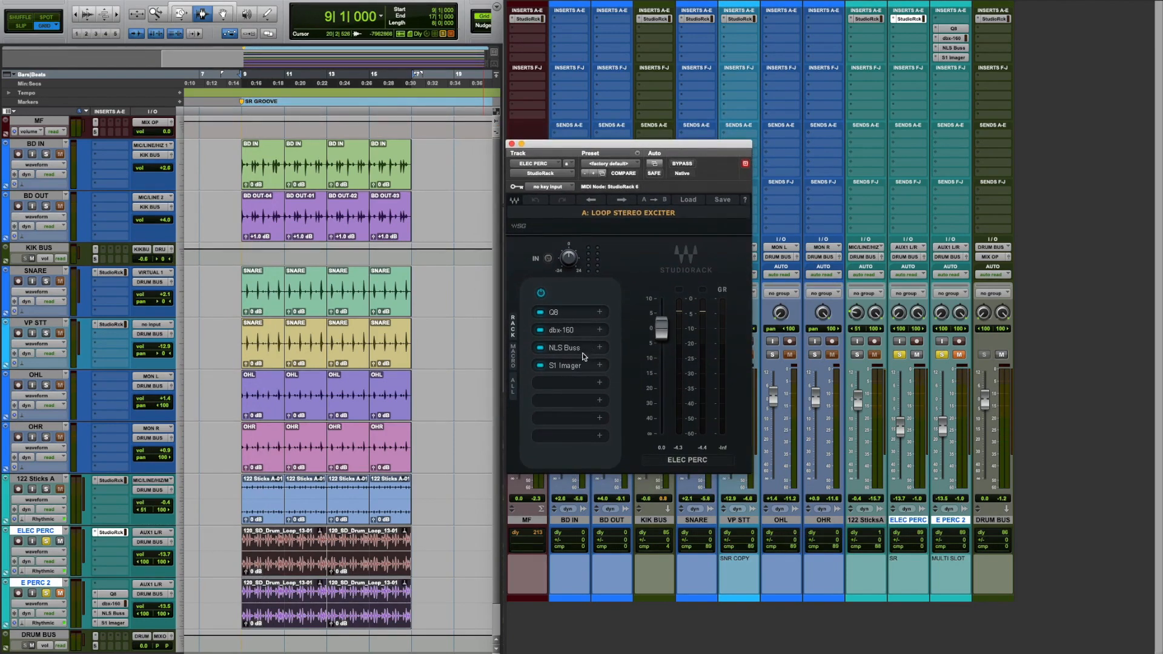
pyautogui.click(569, 383)
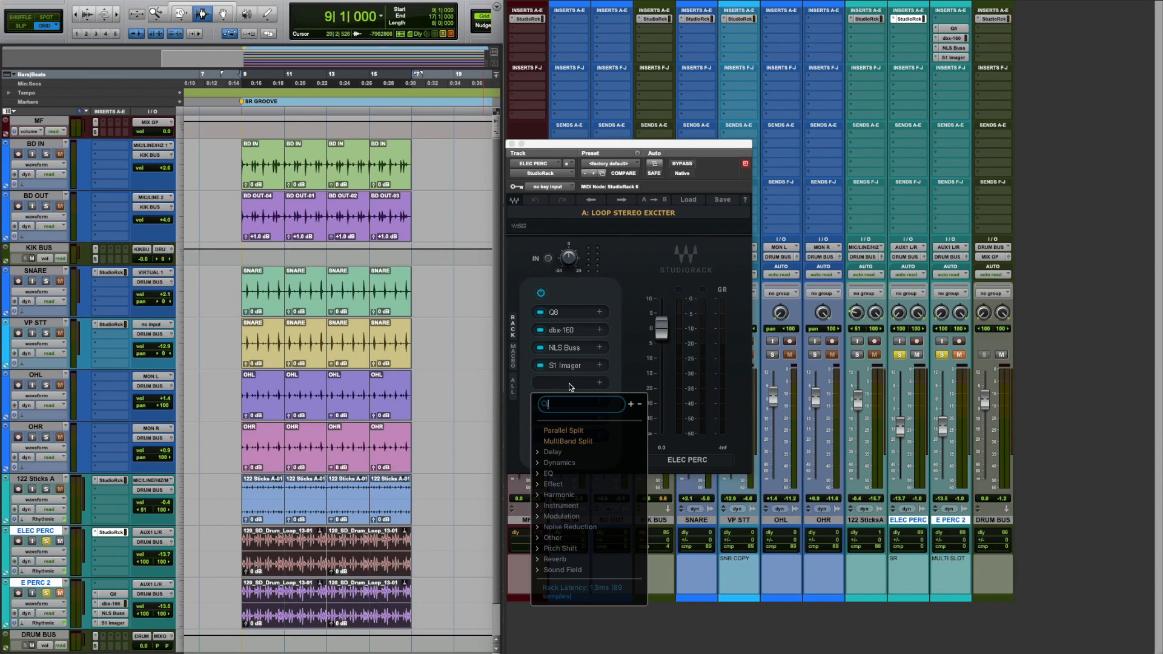
pyautogui.write('q6')
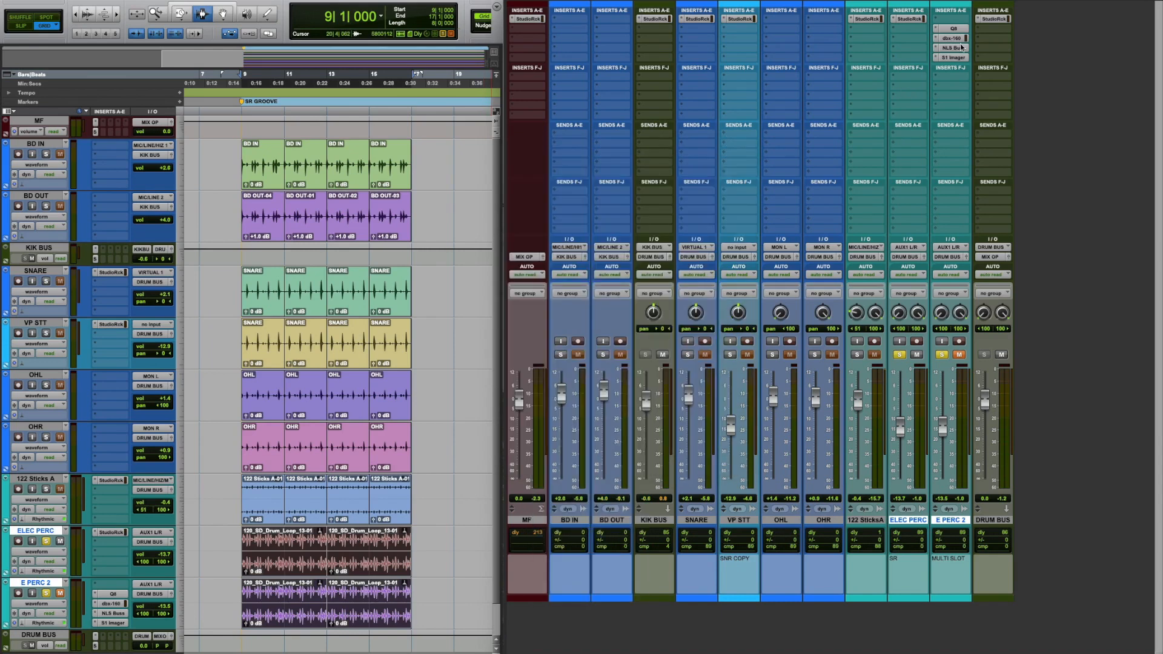
# Step: Reopen the ELEC PERC StudioRack and play the soloed loops to compare ELEC PERC with E PERC 2
pyautogui.click(908, 18)
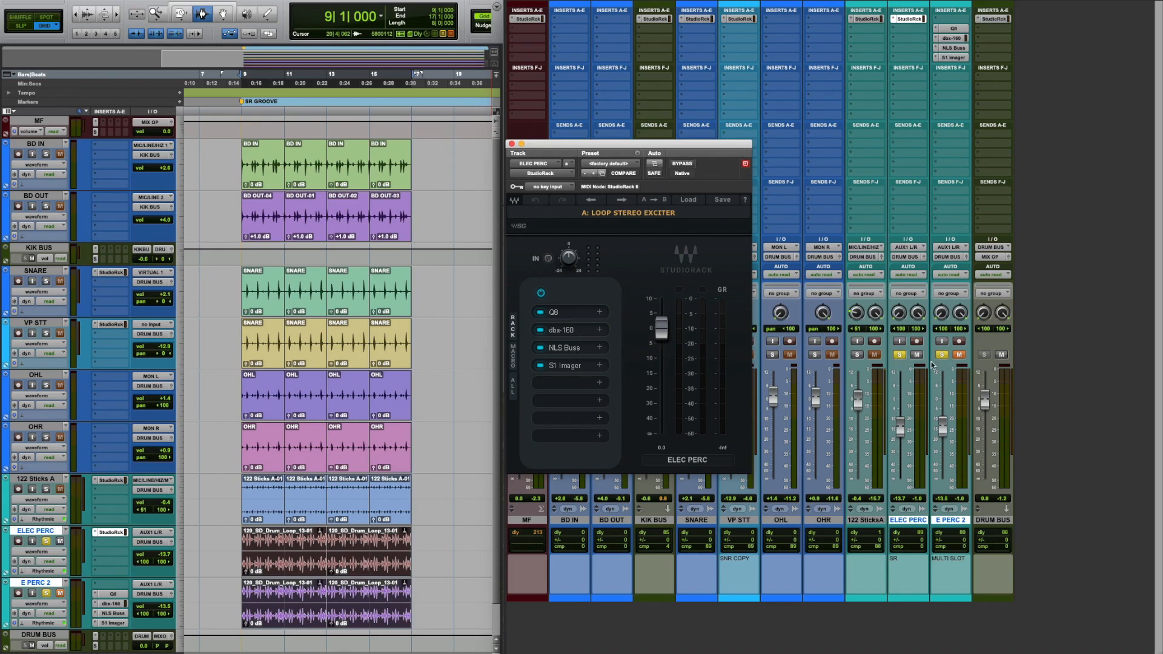
pyautogui.press('space')
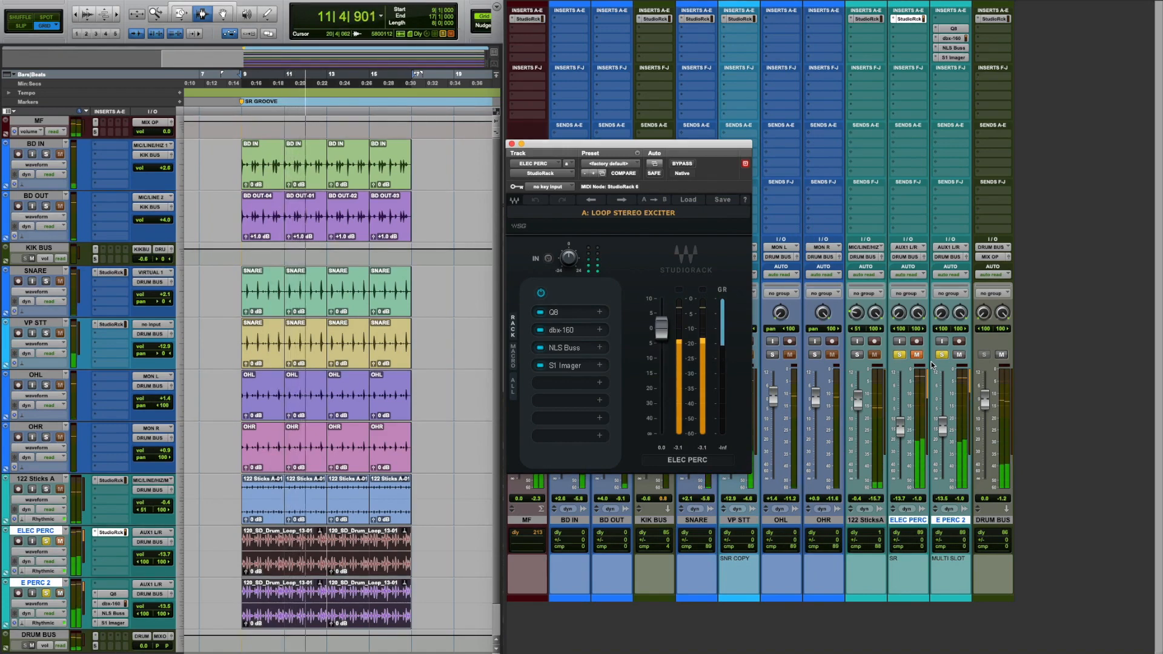
pyautogui.press('space')
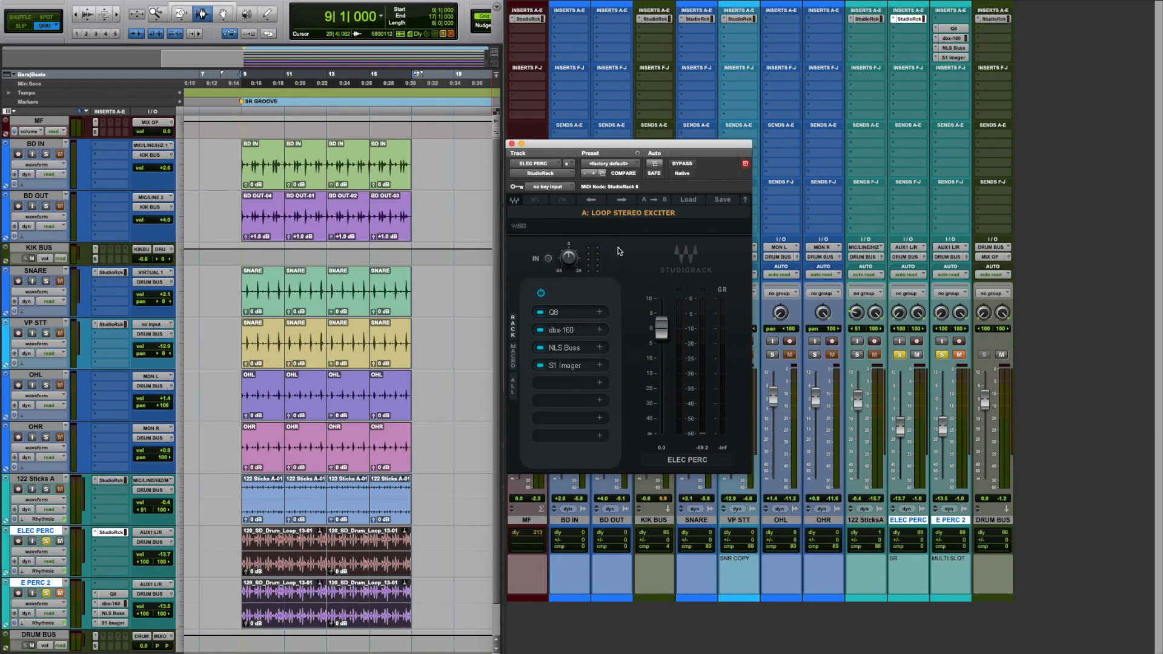
# Step: Hide the E PERC 2 track and make it inactive, and take ELEC PERC out of solo
pyautogui.click(955, 522)
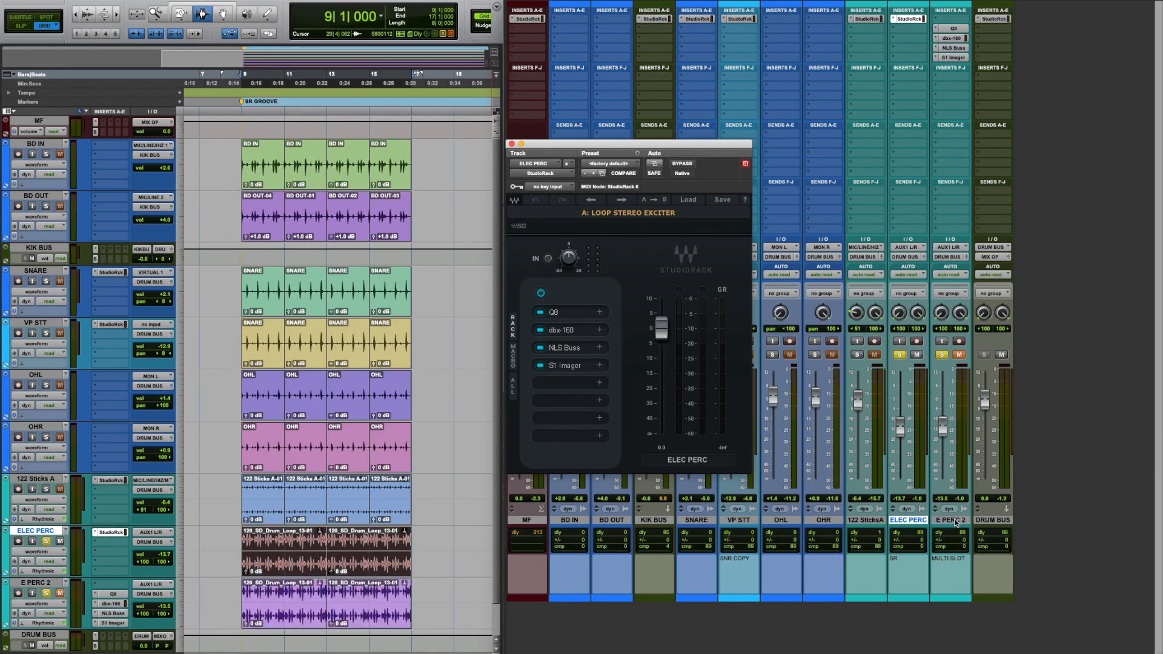
pyautogui.rightClick(956, 522)
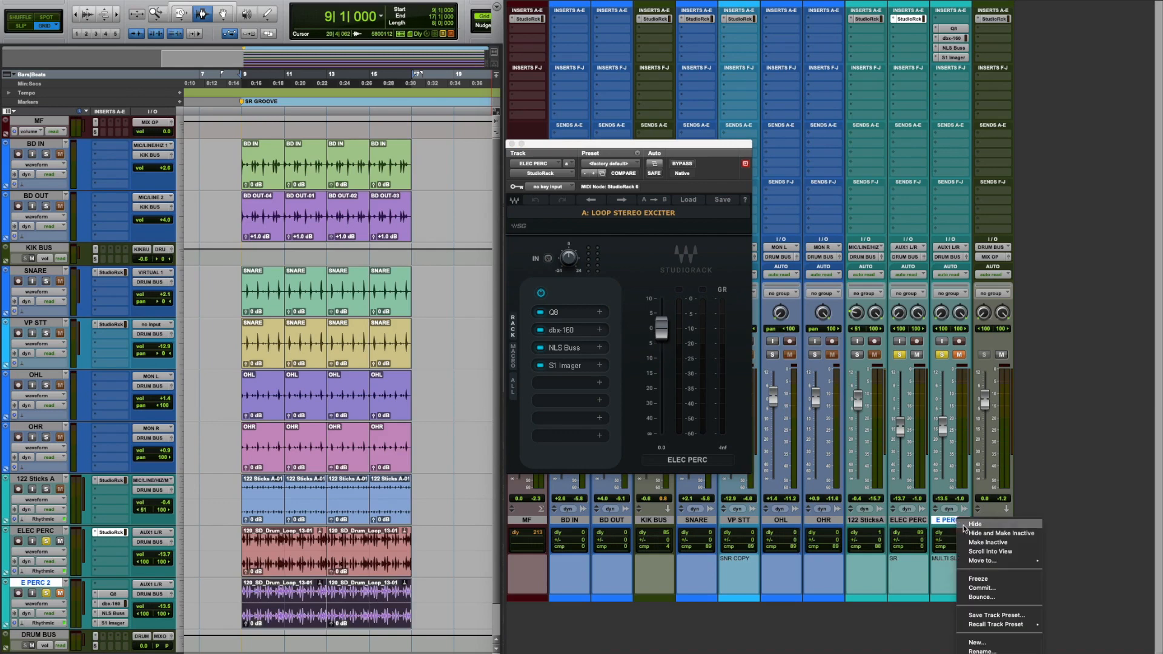
pyautogui.click(988, 534)
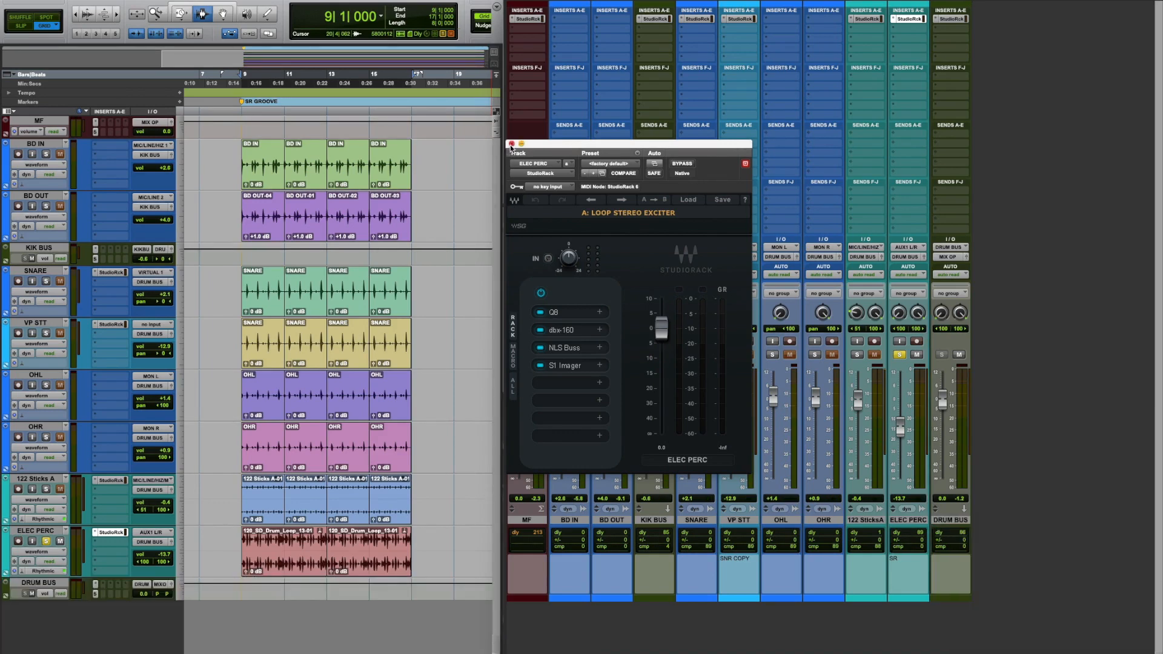
pyautogui.click(897, 355)
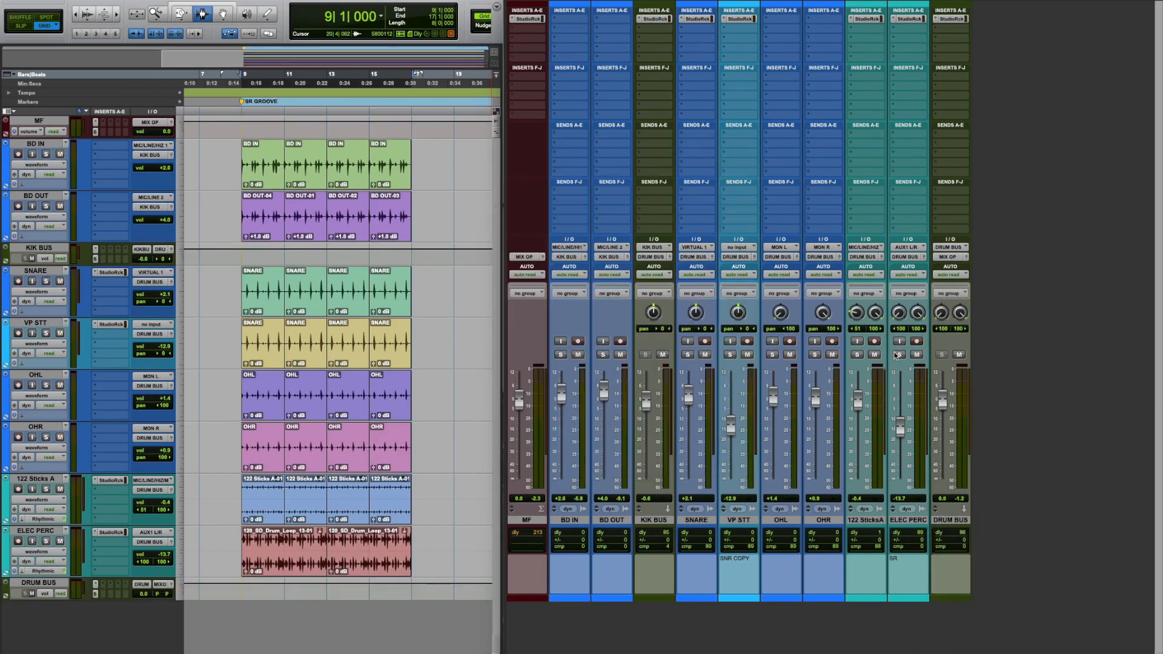
# Step: Open the KIK BUS StudioRack, and select and solo the BD IN and BD OUT tracks during playback
pyautogui.click(572, 521)
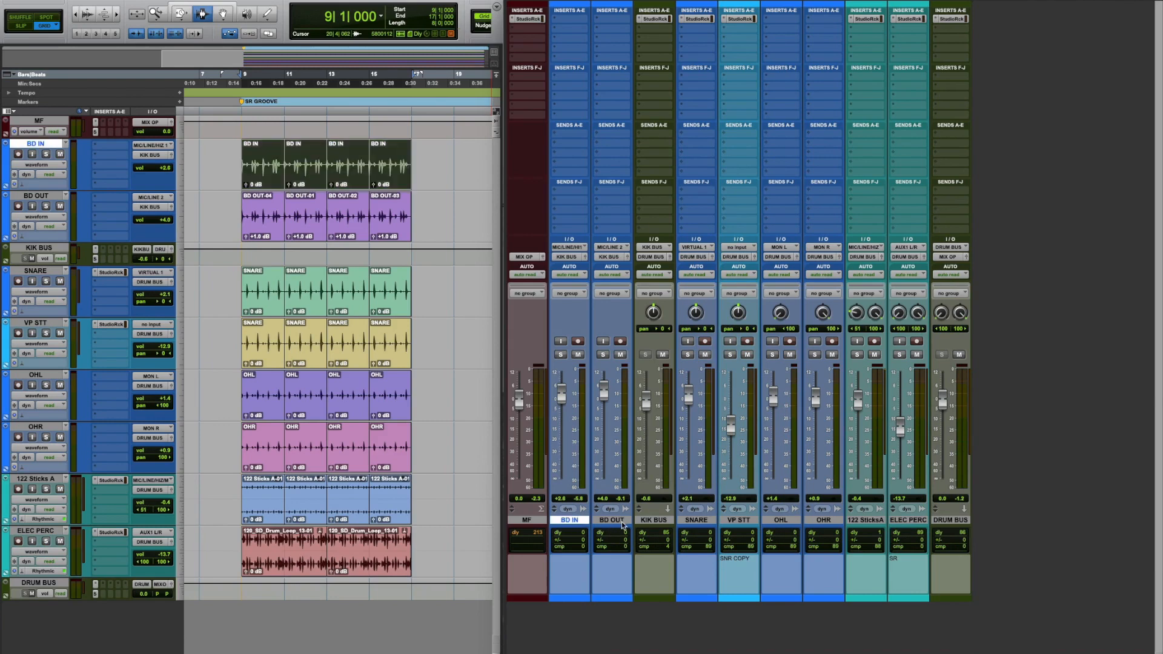
pyautogui.keyDown('shift'); pyautogui.click(623, 521); pyautogui.keyUp('shift')
pyautogui.click(649, 20)
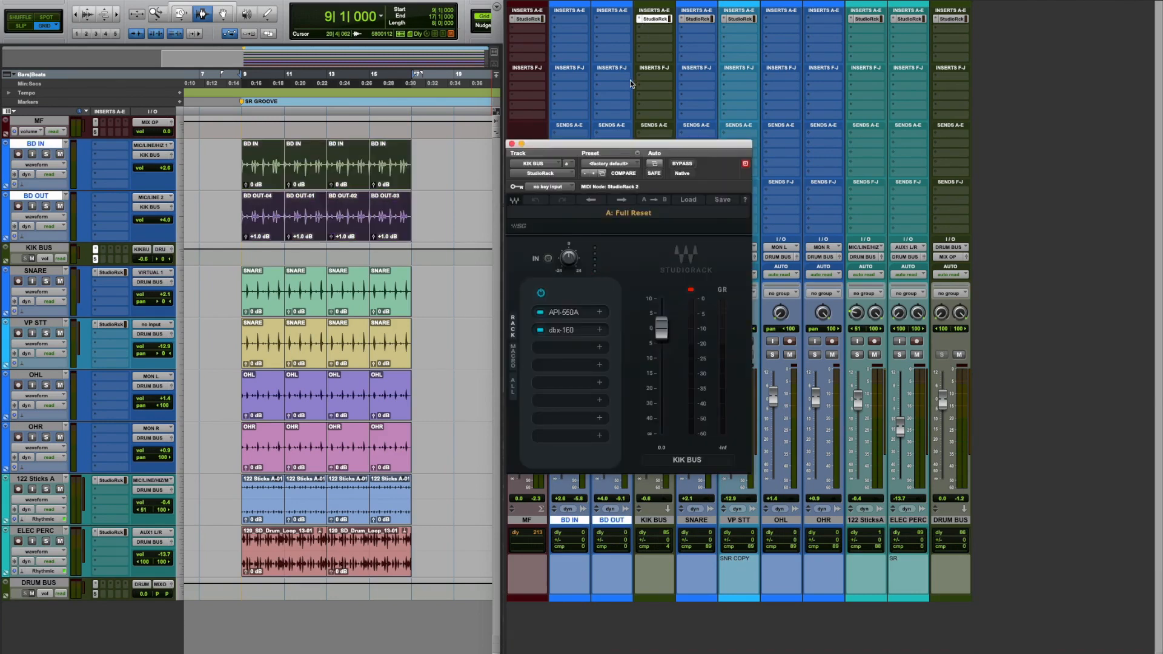
pyautogui.moveTo(627, 149); pyautogui.dragTo(793, 131)
pyautogui.press('space')
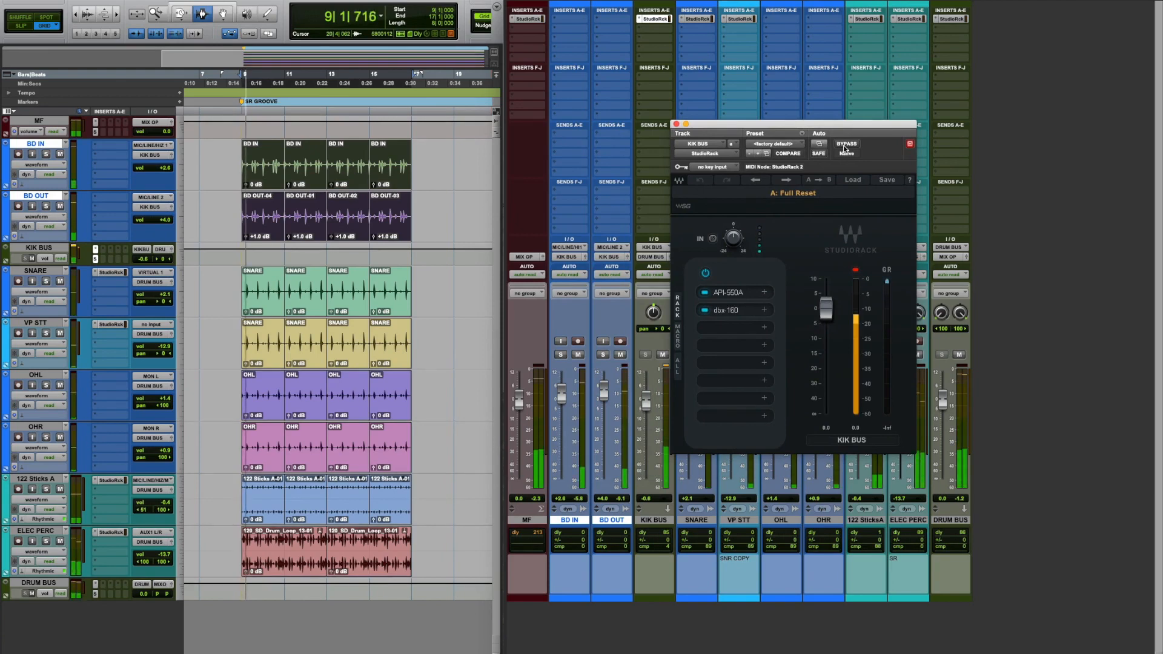
pyautogui.hotkey('shift', 's')
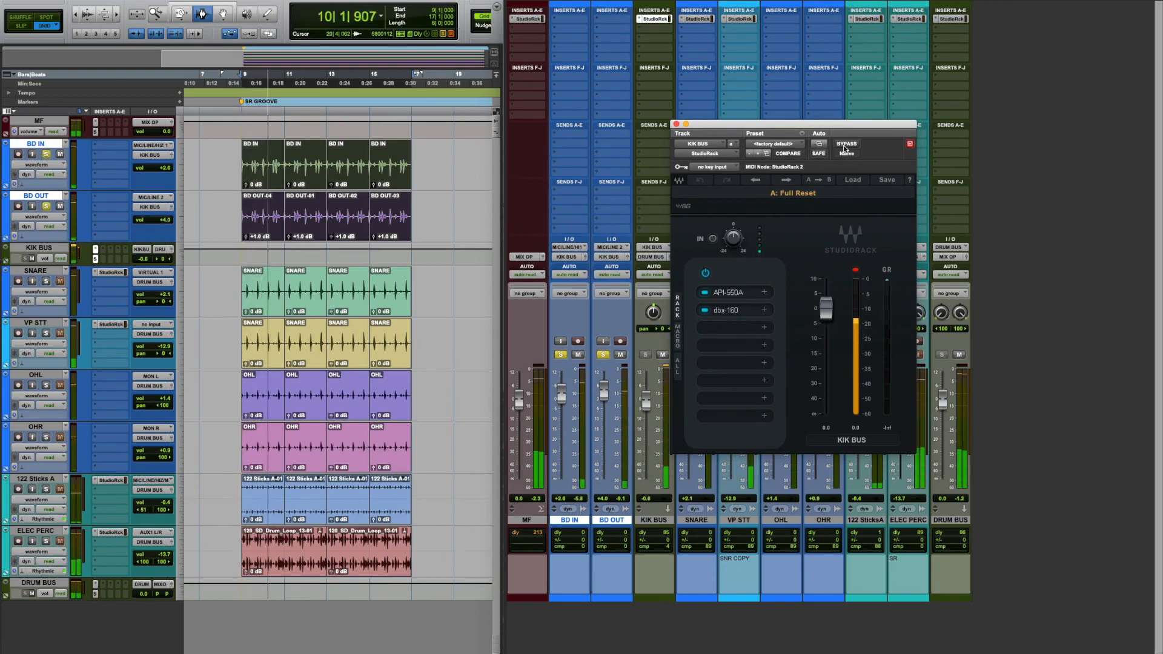
pyautogui.press('space')
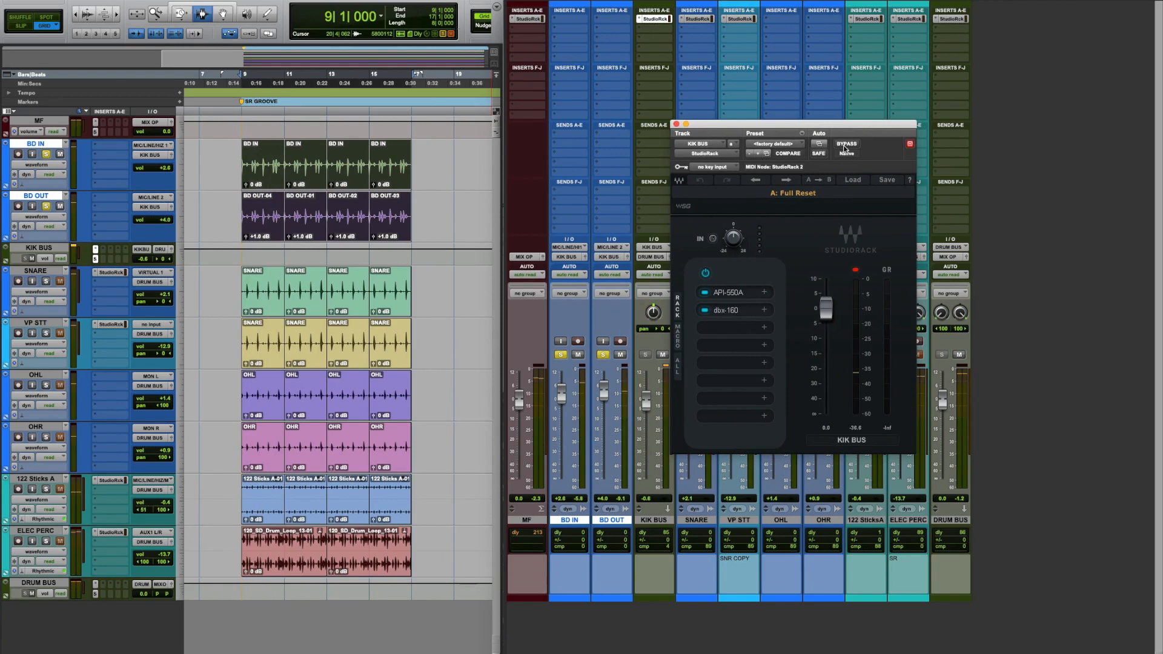
# Step: Play the soloed kick tracks while toggling the KIK BUS StudioRack bypass to compare the processed and unprocessed sound
pyautogui.press('space')
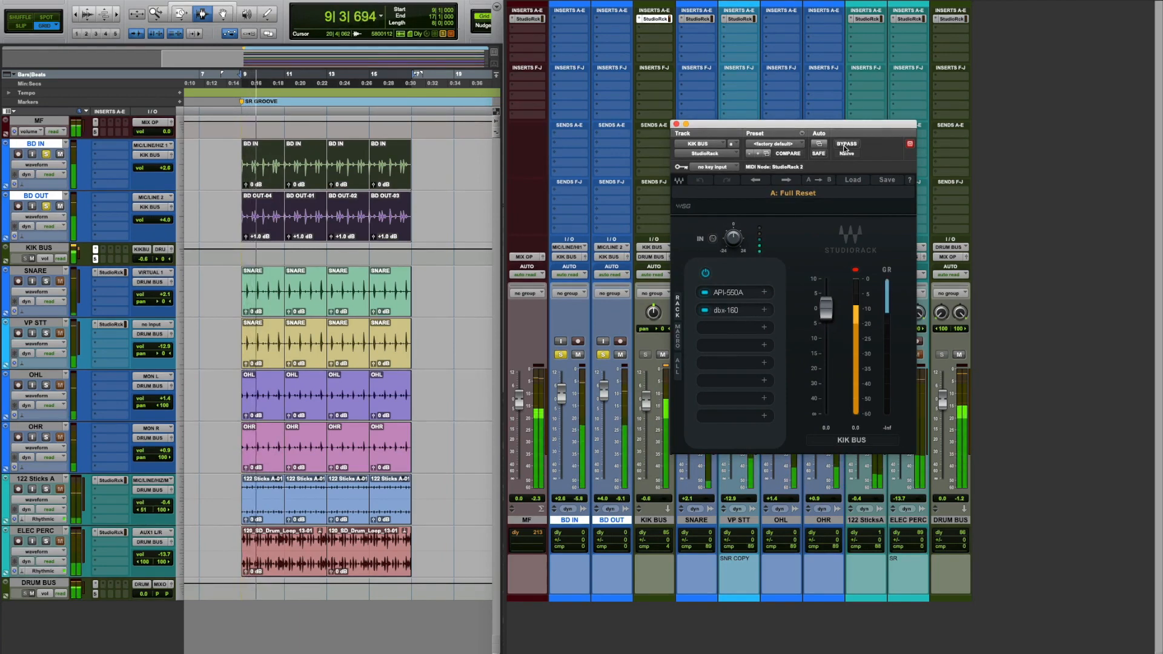
pyautogui.click(846, 144)
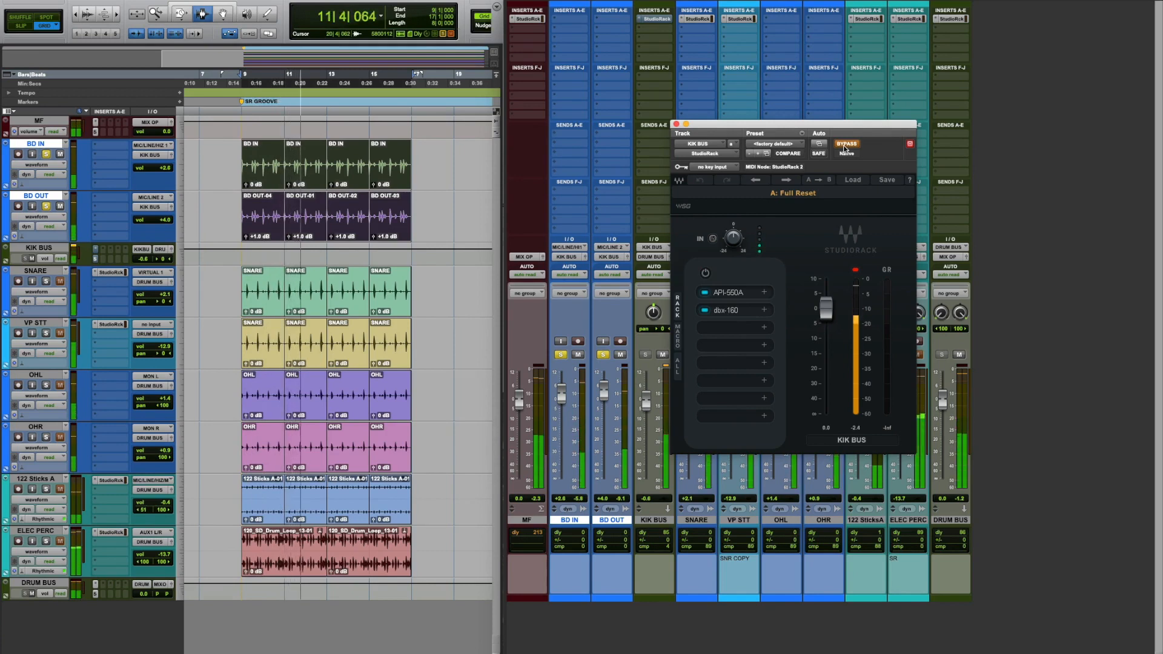
pyautogui.click(847, 144)
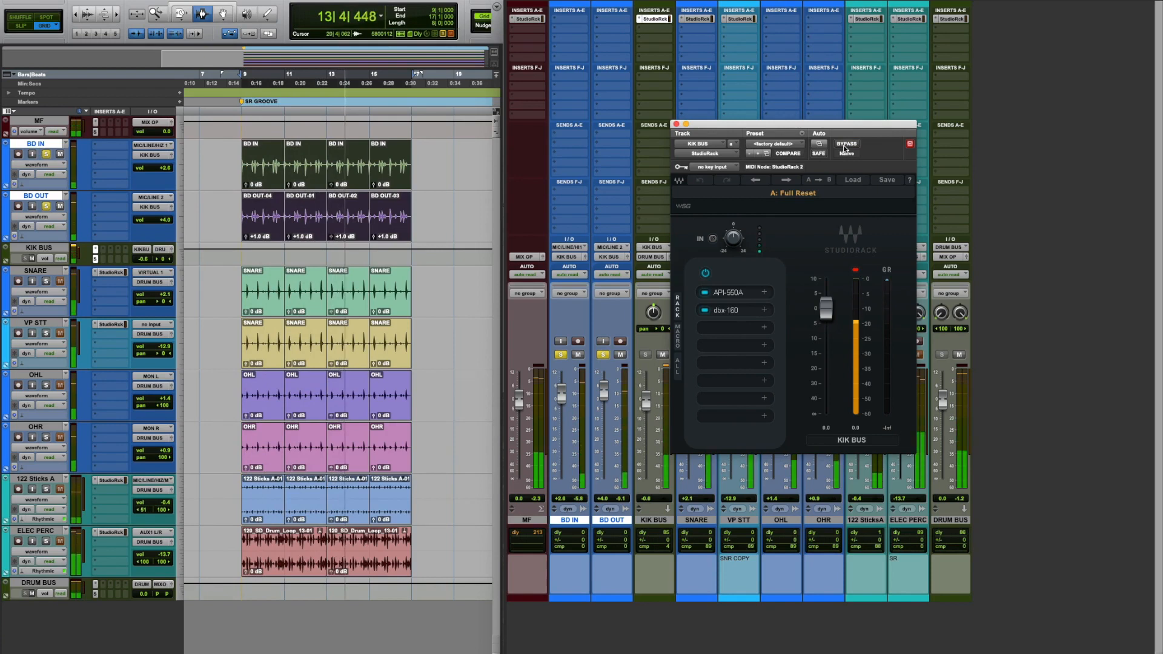
pyautogui.click(846, 144)
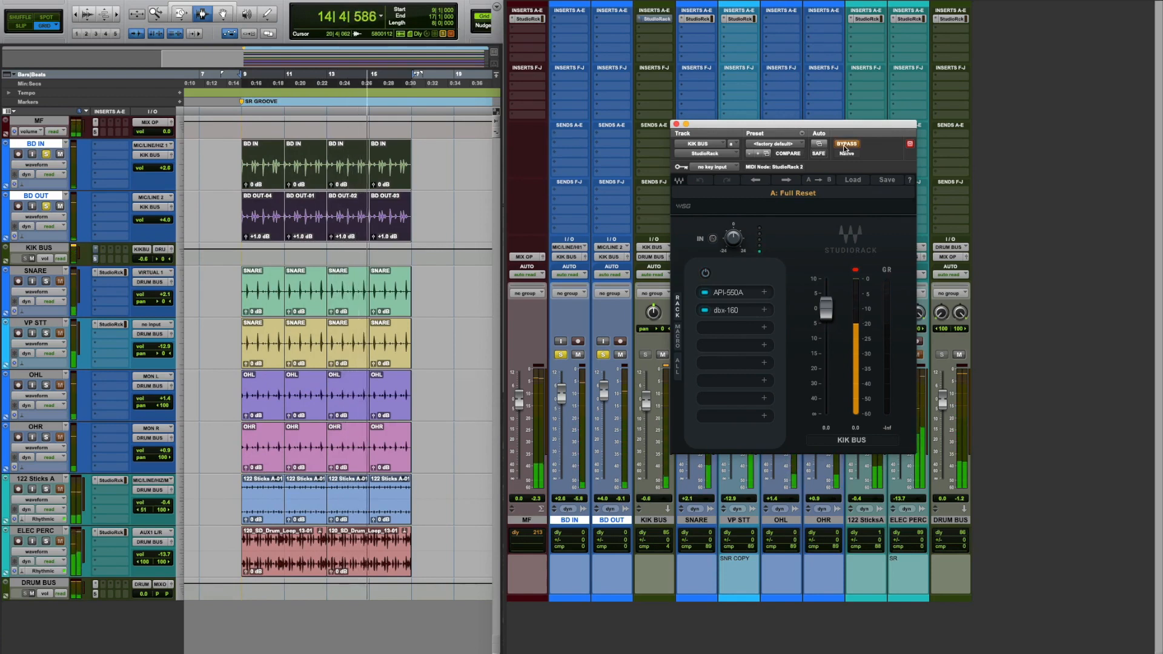
pyautogui.click(846, 144)
pyautogui.press('space')
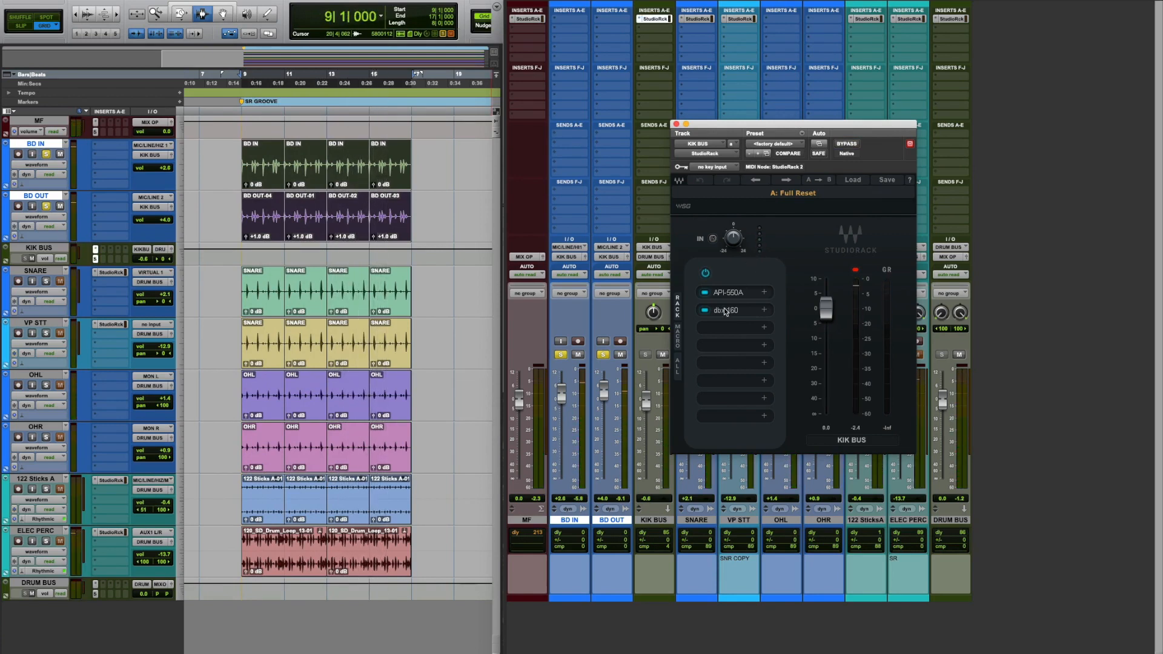
# Step: Examine the API-550A and dbx-160 plug-ins in the KIK BUS rack, moving their windows clear of StudioRack
pyautogui.click(729, 292)
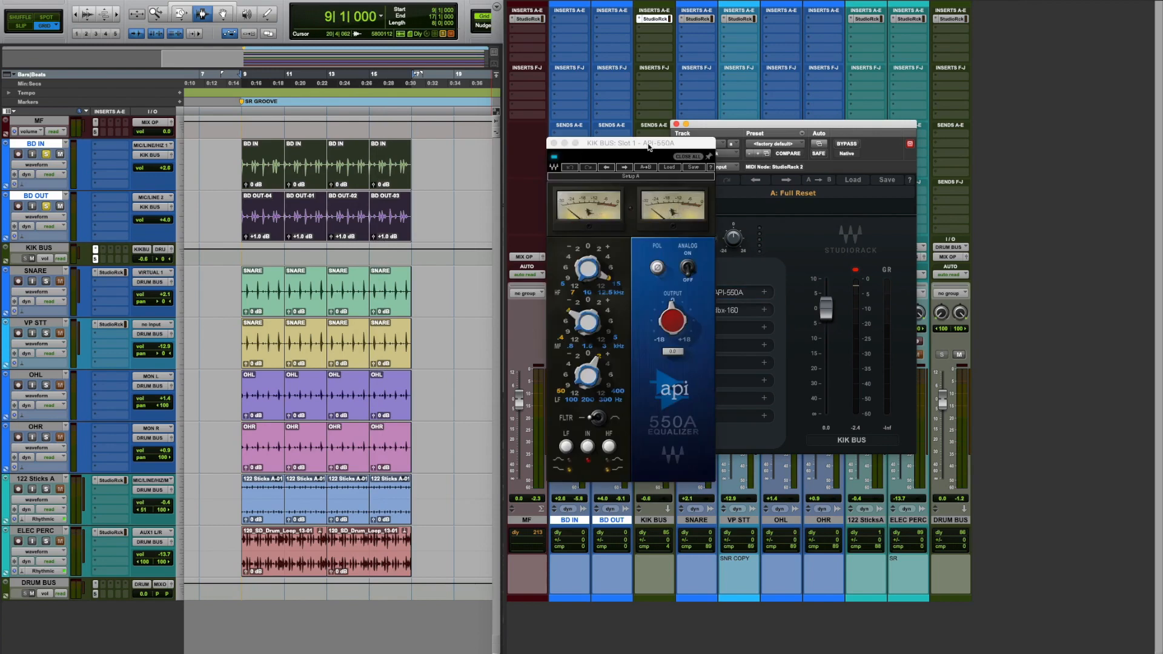
pyautogui.moveTo(643, 139); pyautogui.dragTo(554, 93)
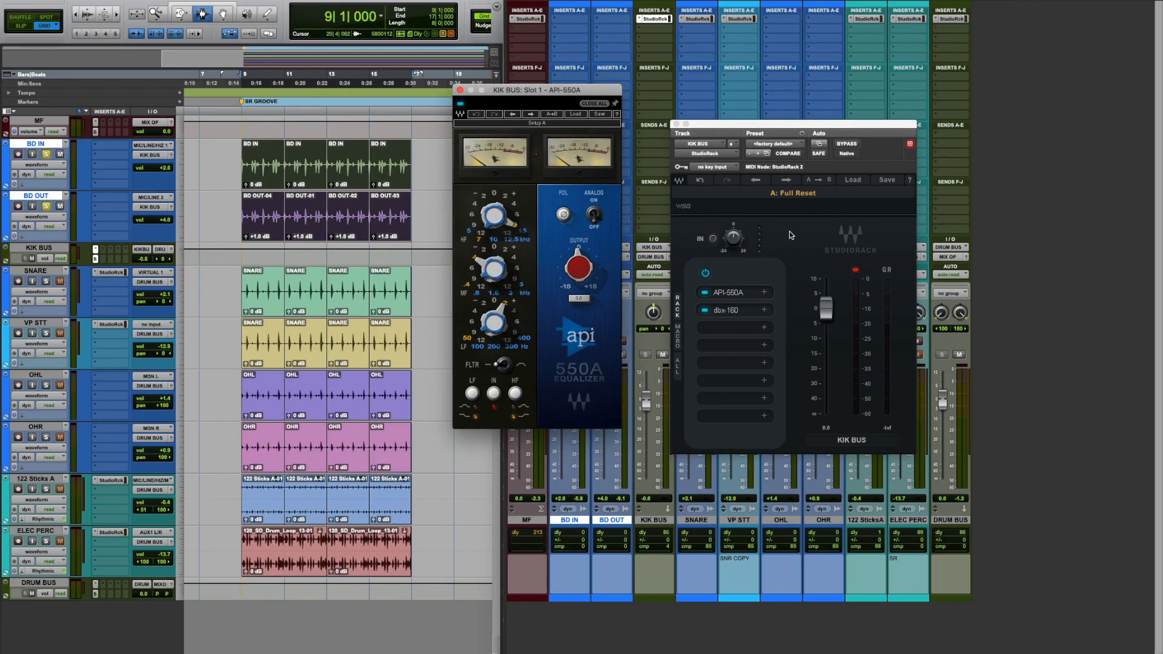
pyautogui.click(738, 314)
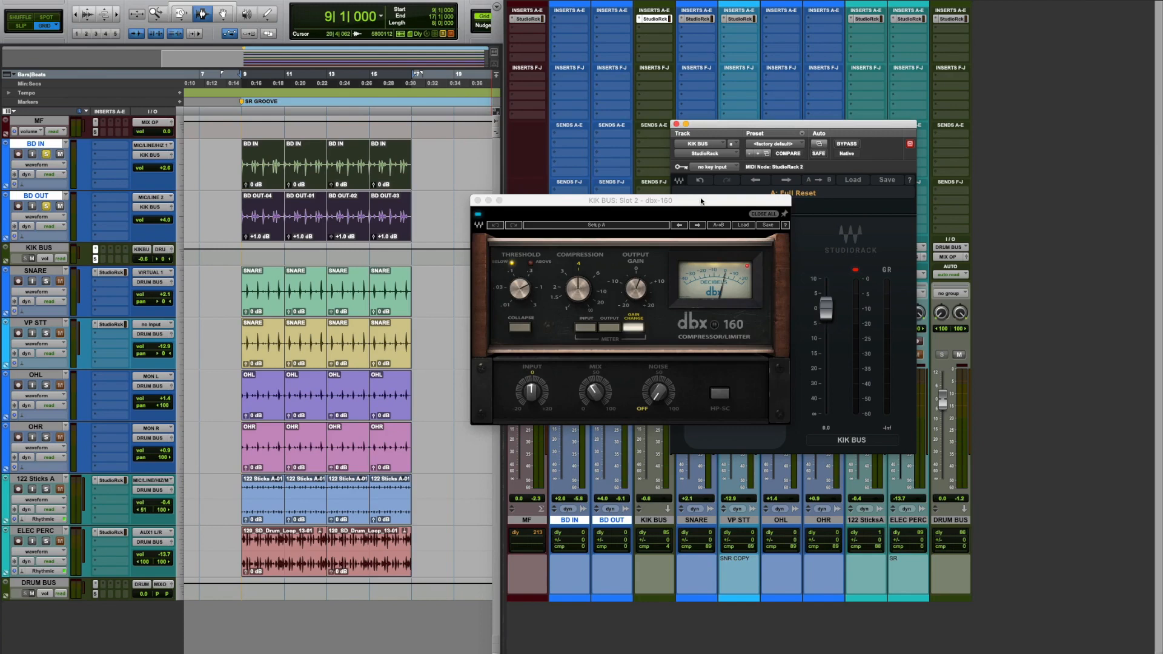
pyautogui.moveTo(698, 204); pyautogui.dragTo(523, 204)
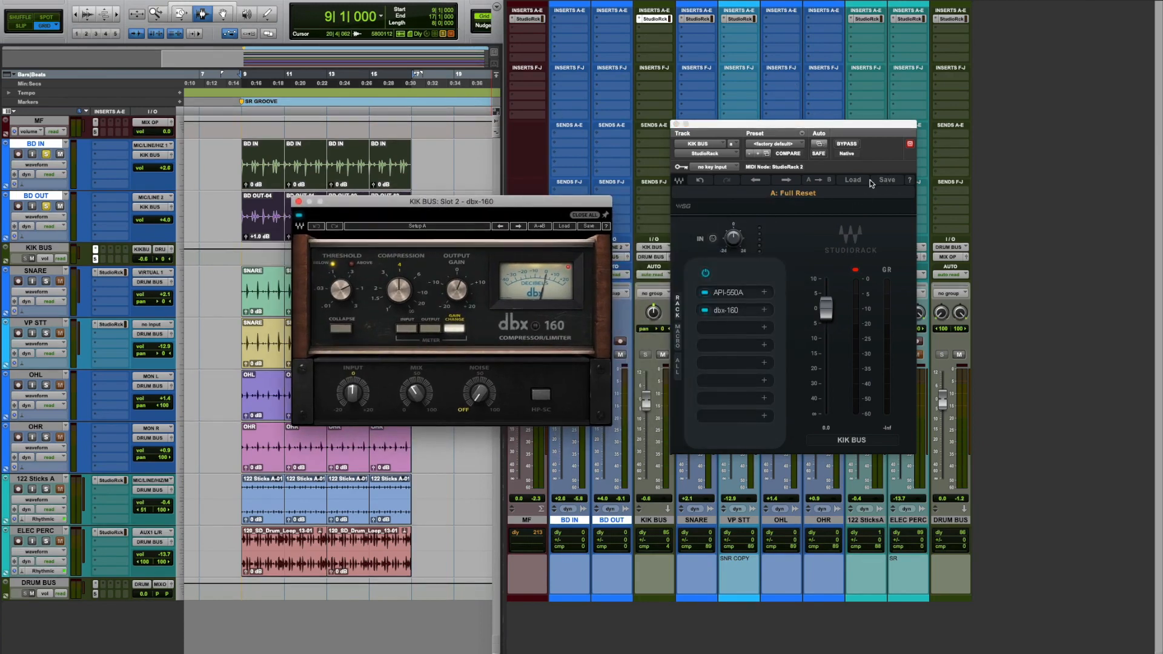
# Step: Save the KIK BUS StudioRack chain into the preset menu as "api kik"
pyautogui.click(891, 181)
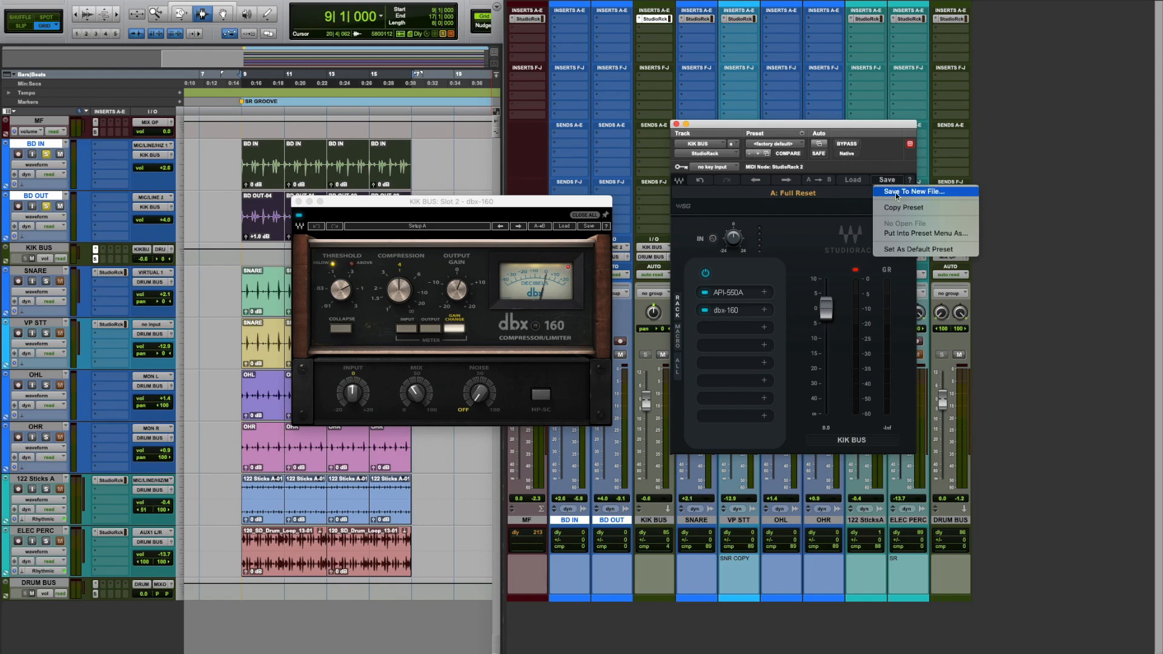
pyautogui.click(912, 234)
pyautogui.write('api kik')
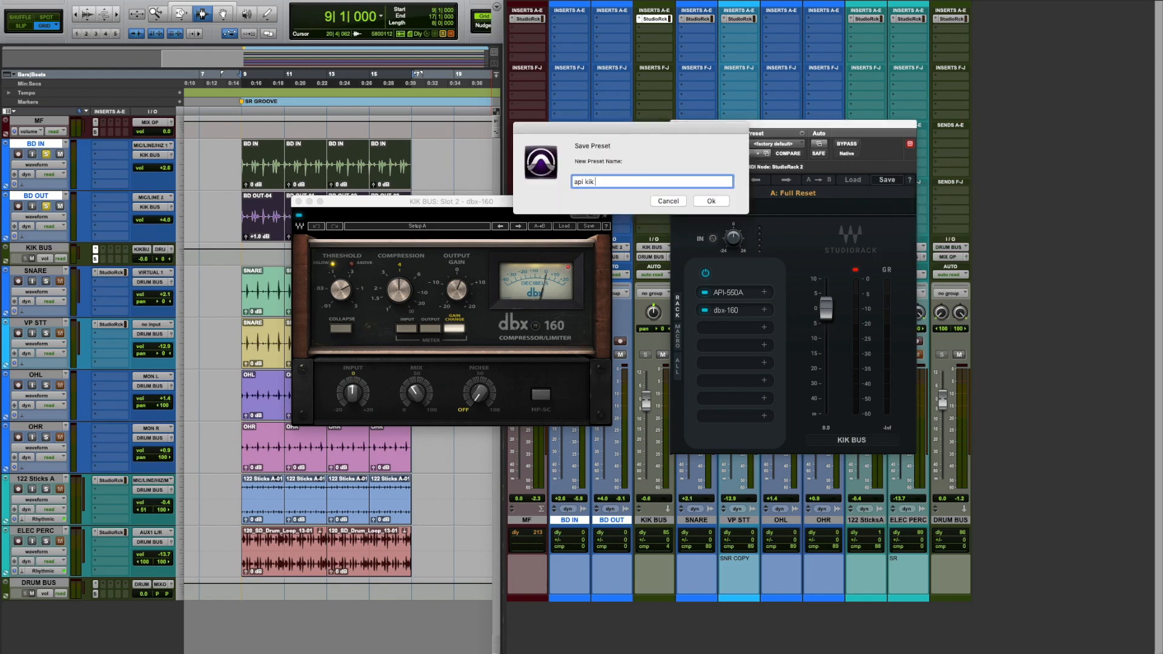
pyautogui.press('Return')
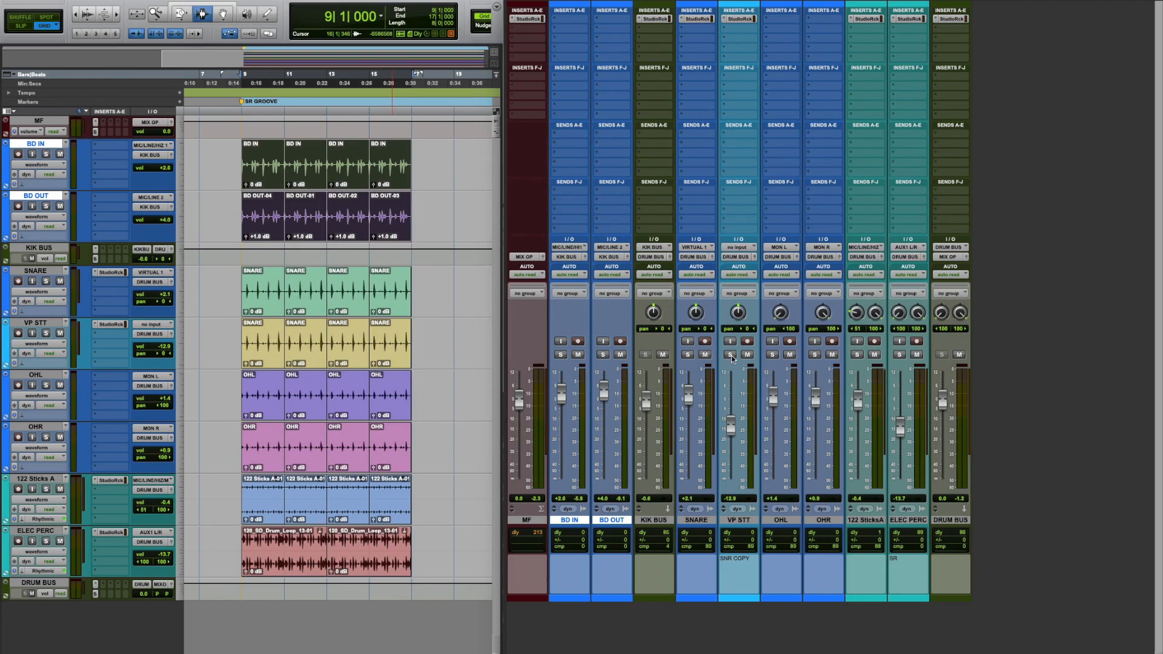
# Step: Check the SNARE StudioRack, open the VP STT StudioRack in its place, and solo VP STT
pyautogui.click(694, 21)
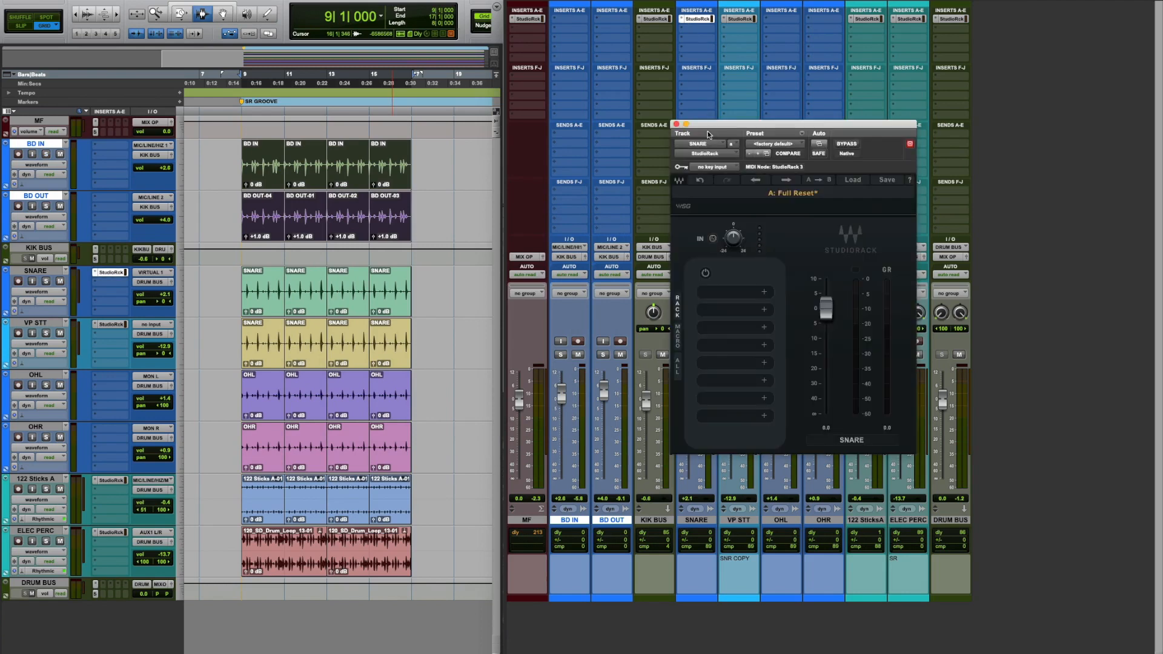
pyautogui.moveTo(709, 126); pyautogui.dragTo(373, 109)
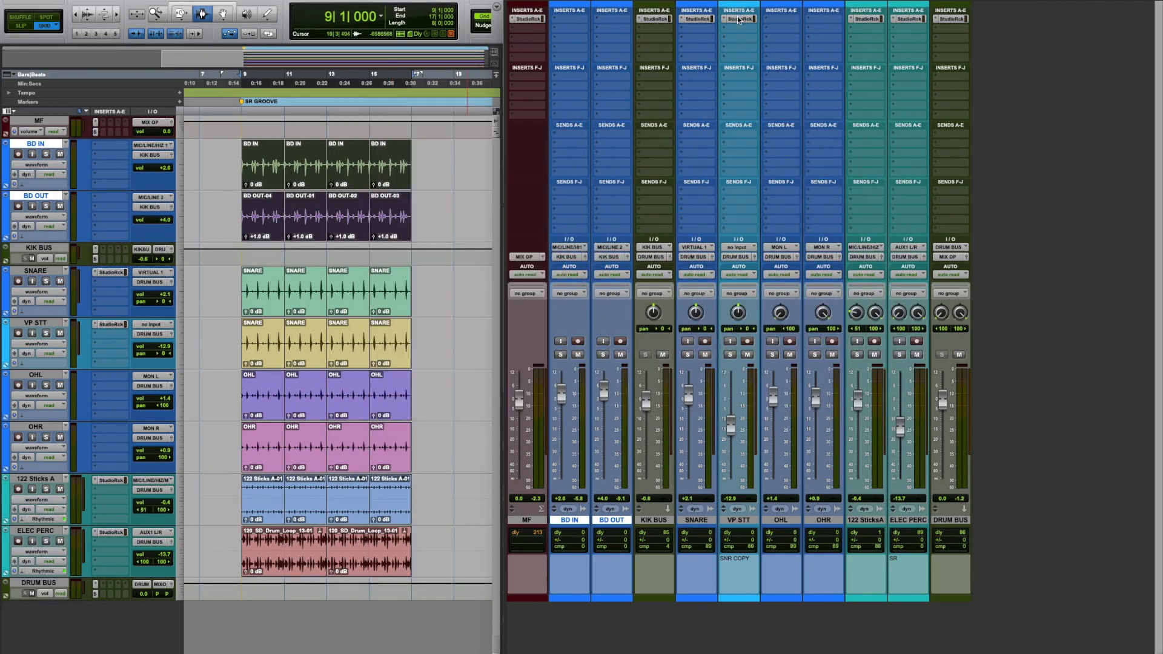
pyautogui.click(739, 20)
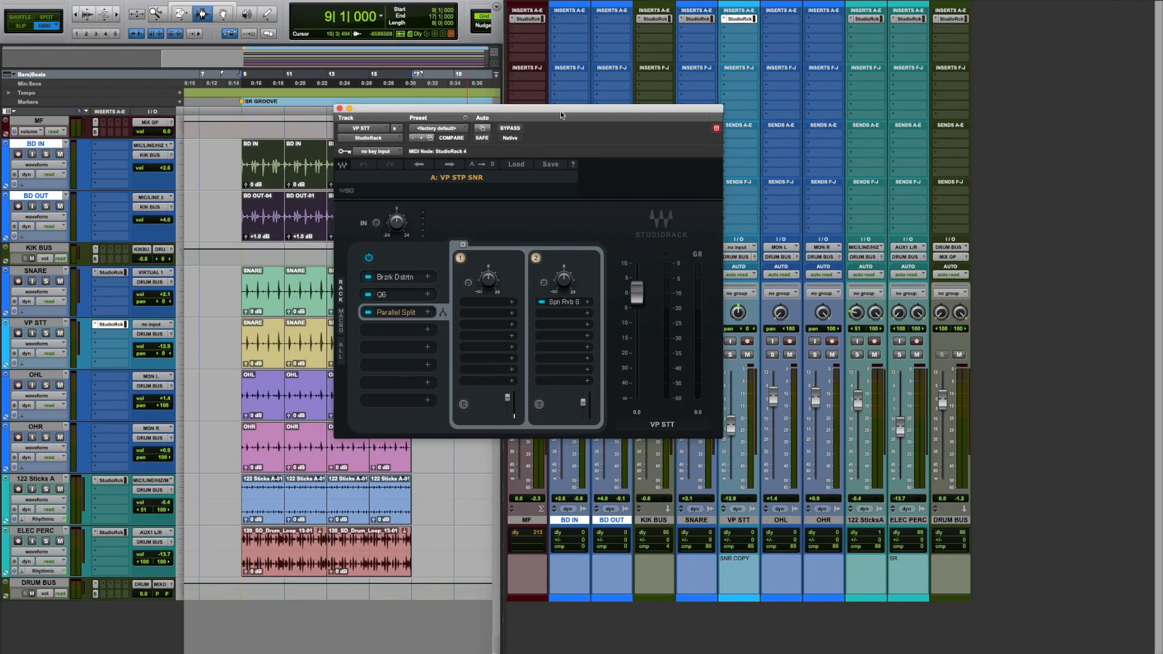
pyautogui.moveTo(554, 109); pyautogui.dragTo(515, 126)
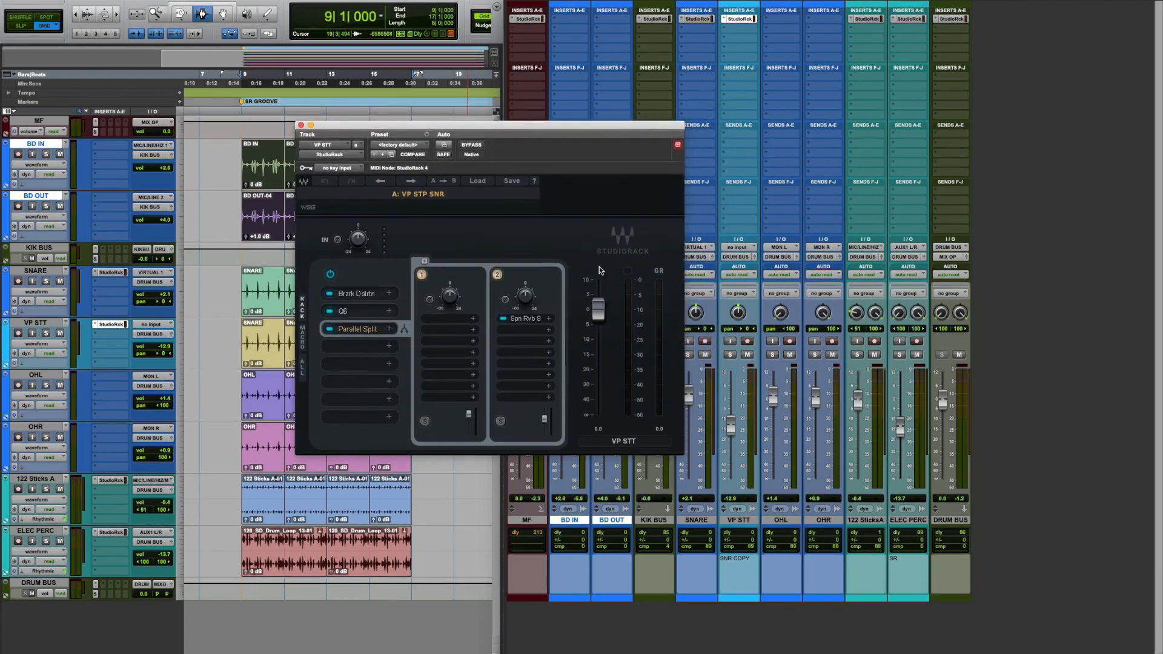
pyautogui.click(729, 355)
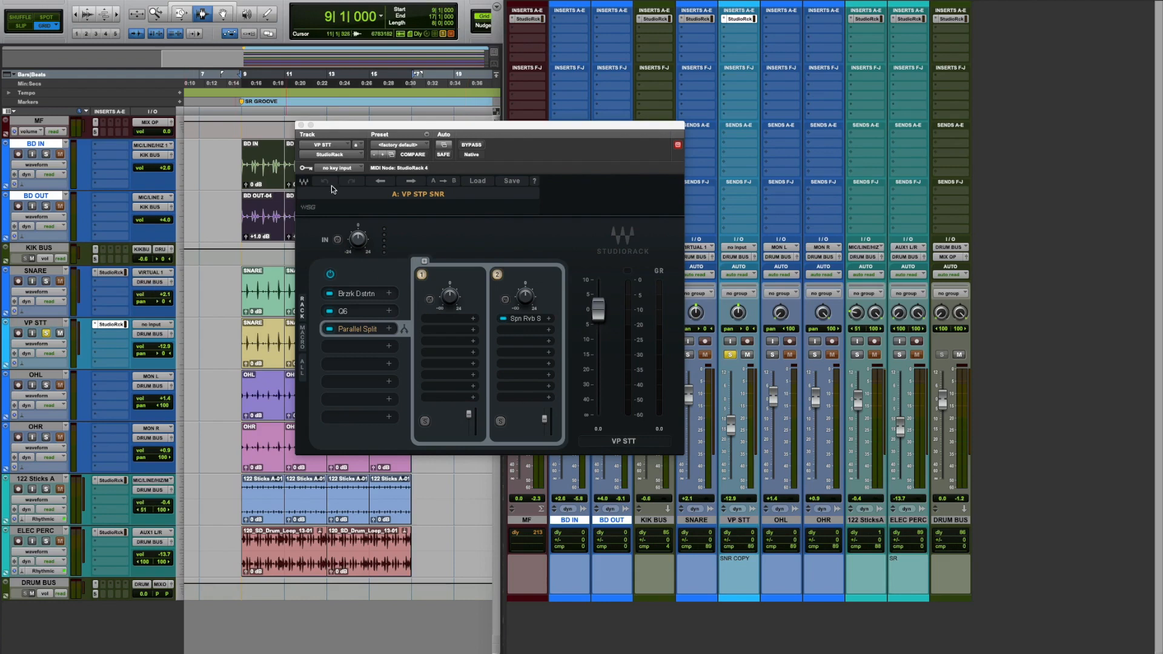
# Step: Move the VP STT rack window clear of the timeline and select the four clips on the VP STT track
pyautogui.moveTo(355, 125); pyautogui.dragTo(629, 131)
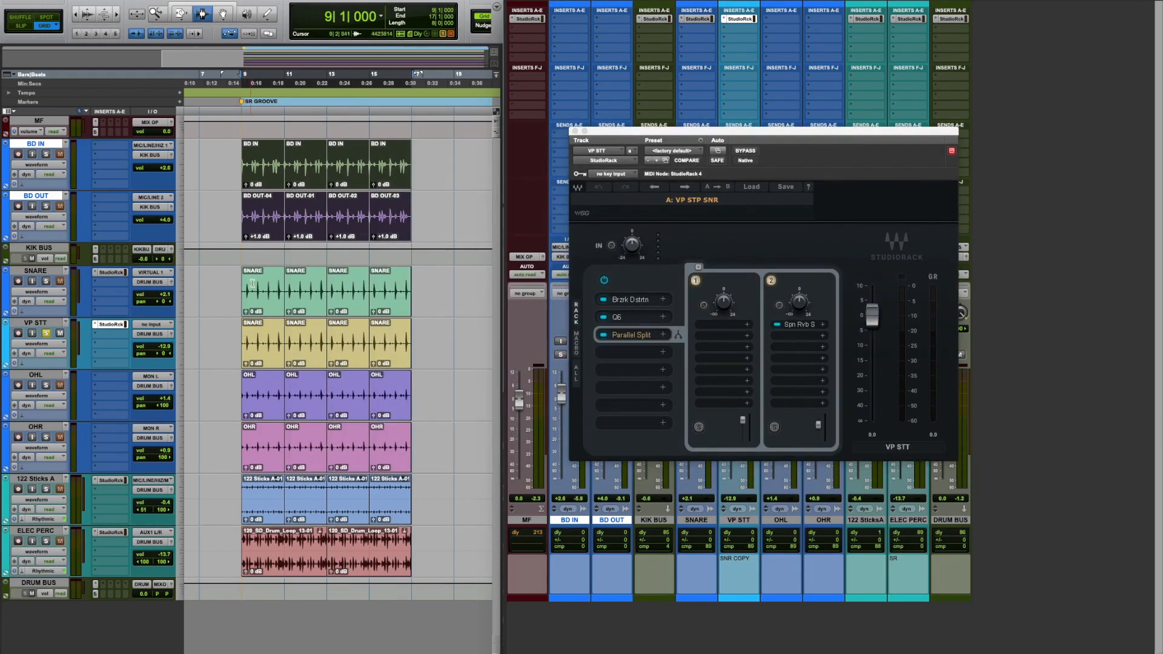
pyautogui.moveTo(240, 285); pyautogui.dragTo(449, 299)
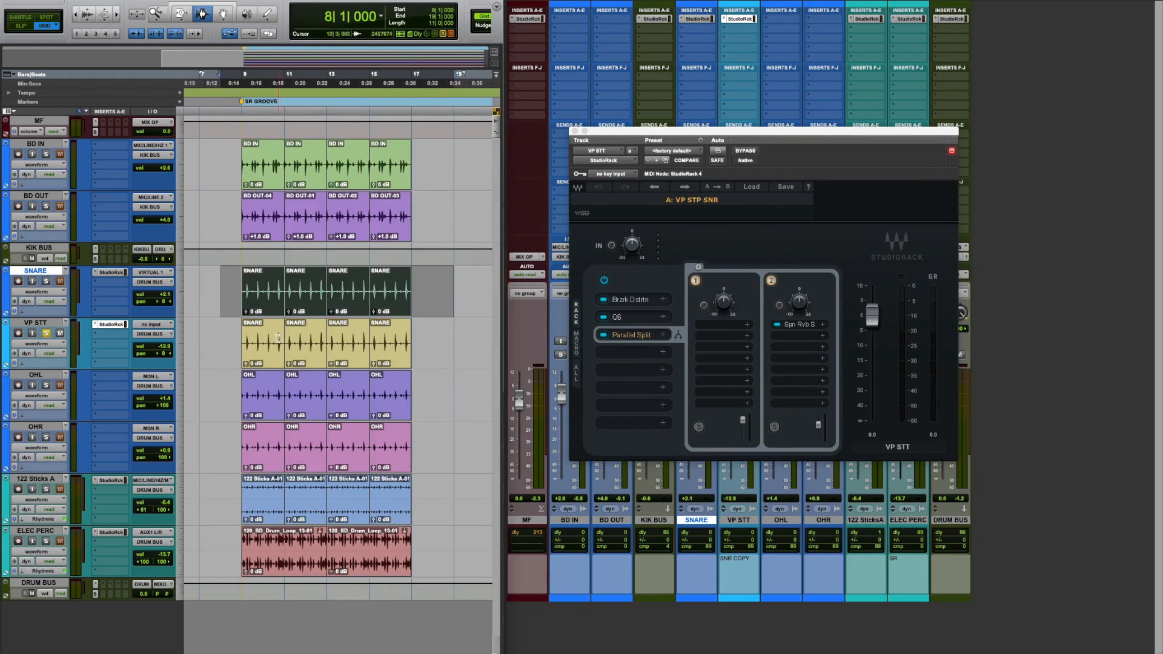
pyautogui.moveTo(276, 340); pyautogui.dragTo(413, 341)
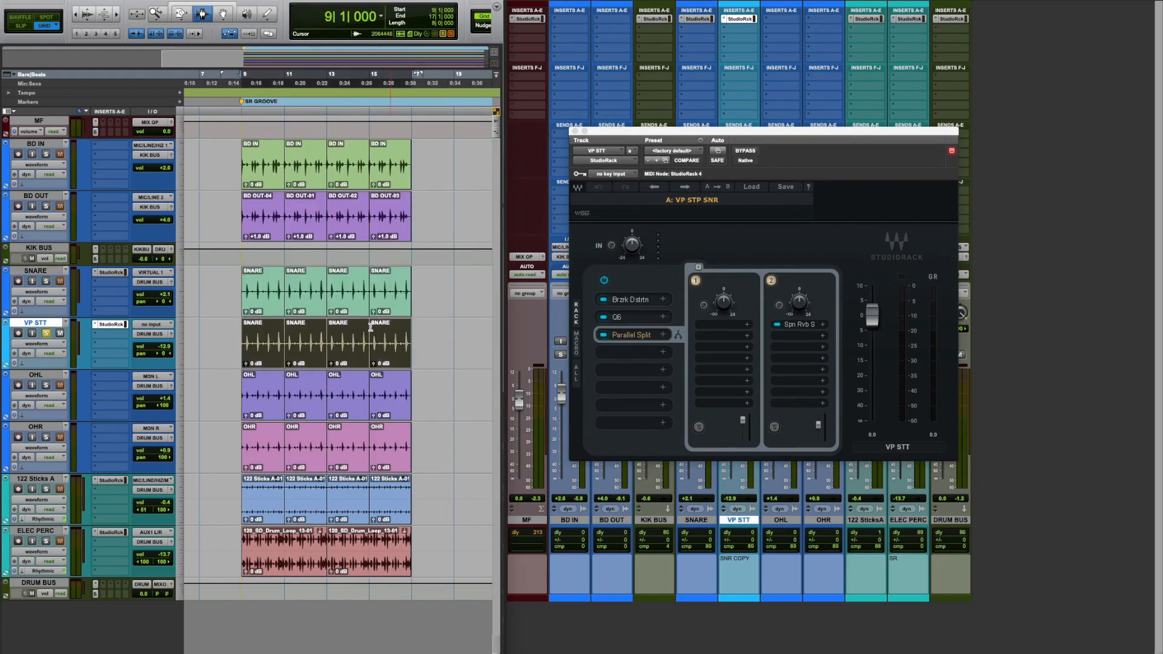
# Step: Examine the Berzerk Distortion and Q6 plug-ins in the VP STT rack, keeping their windows clear of StudioRack
pyautogui.click(638, 304)
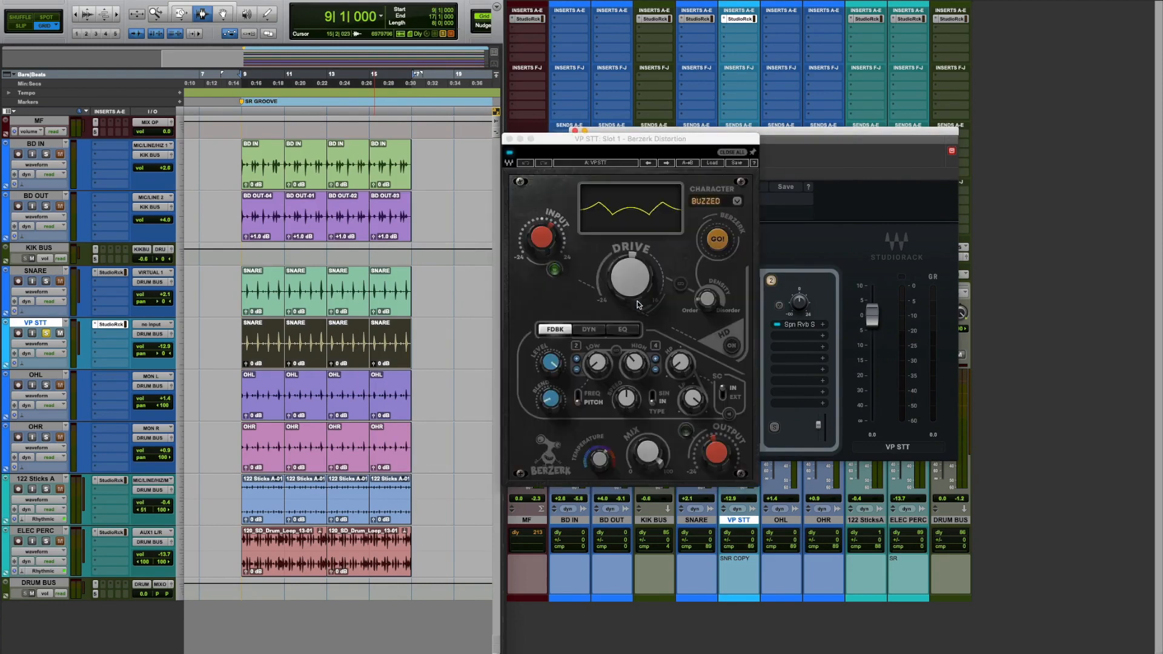
pyautogui.moveTo(656, 146); pyautogui.dragTo(372, 102)
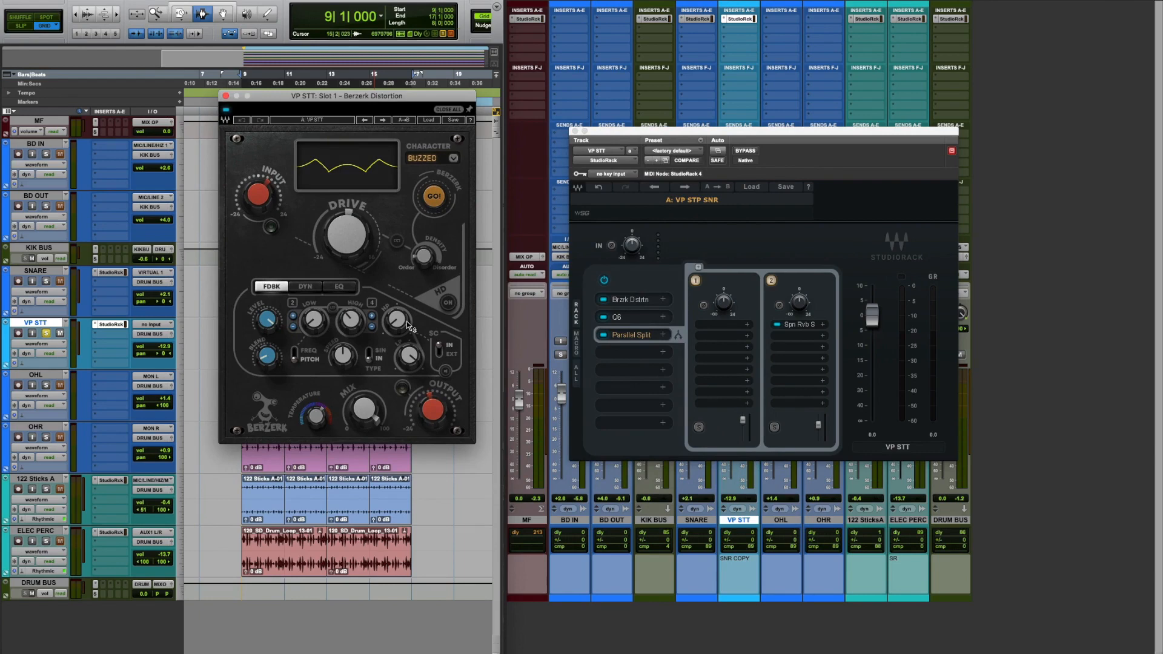
pyautogui.click(624, 317)
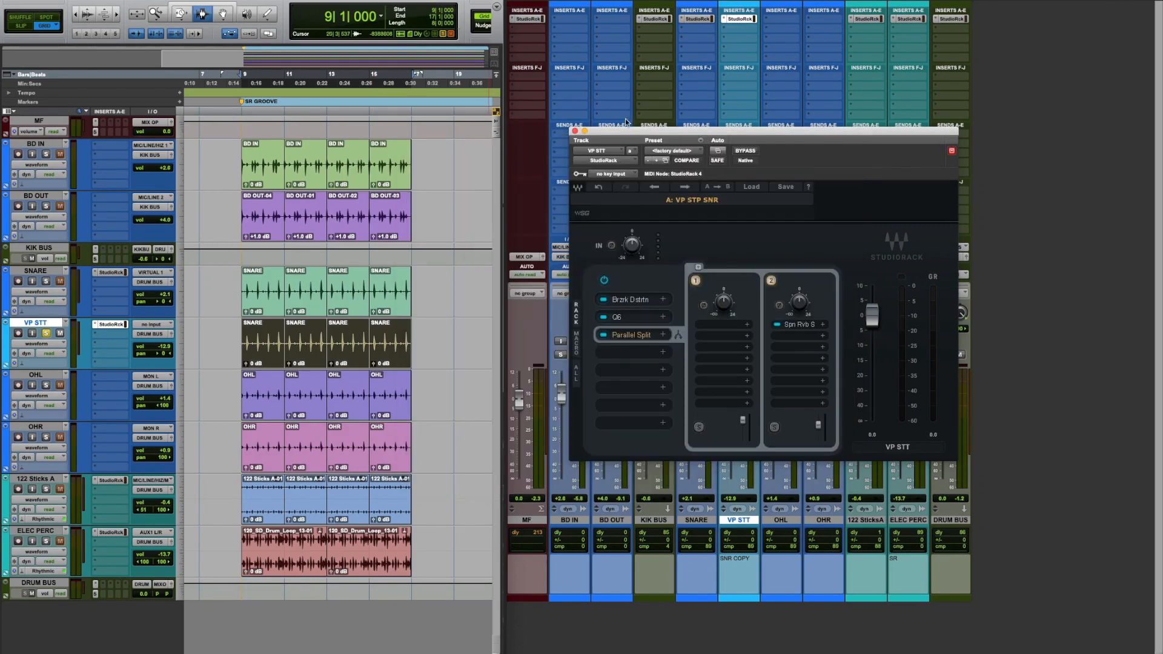
# Step: Listen to the soloed VP STT track and examine the spring reverb in the second branch of its Parallel Split
pyautogui.moveTo(626, 130); pyautogui.dragTo(529, 100)
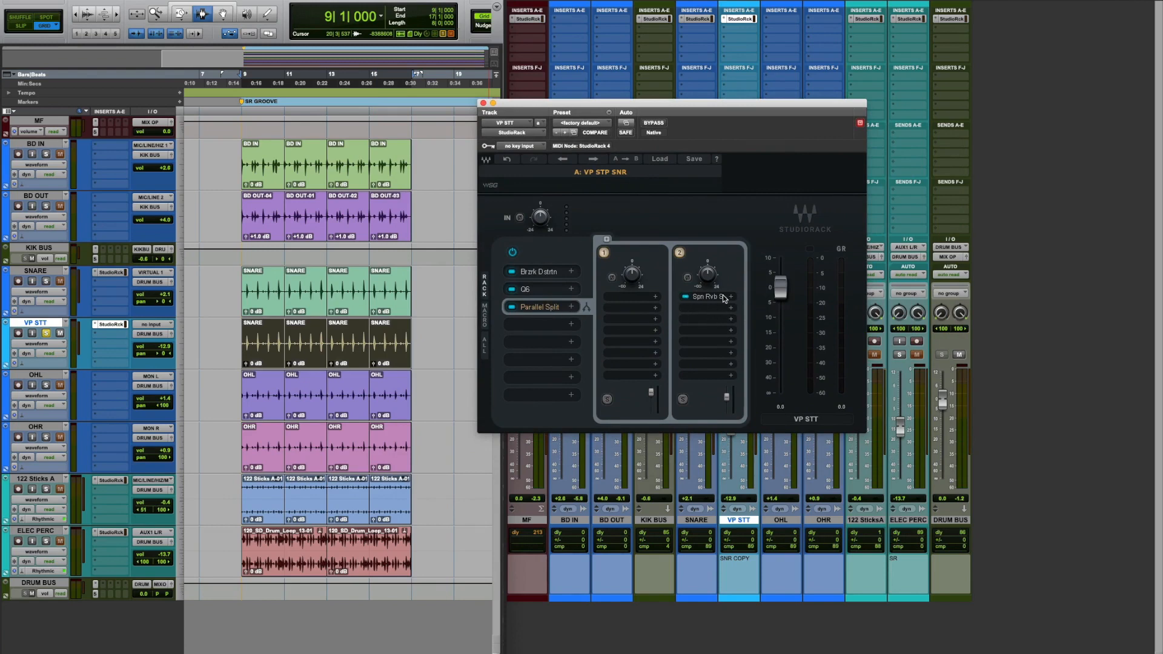
pyautogui.press('space')
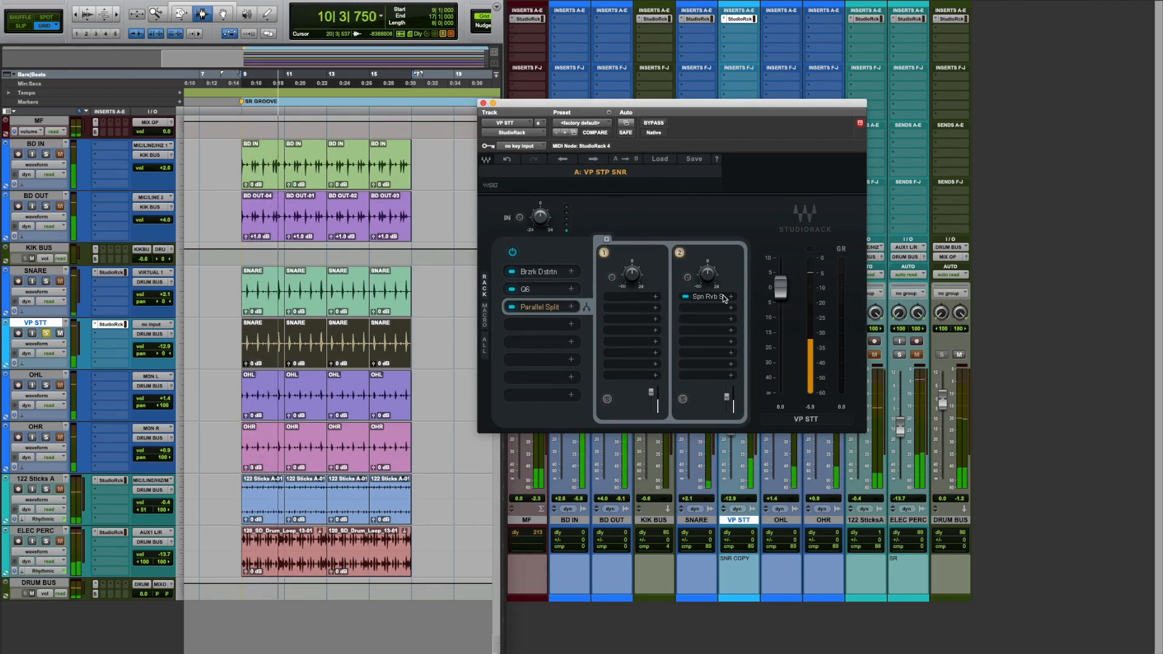
pyautogui.press('space')
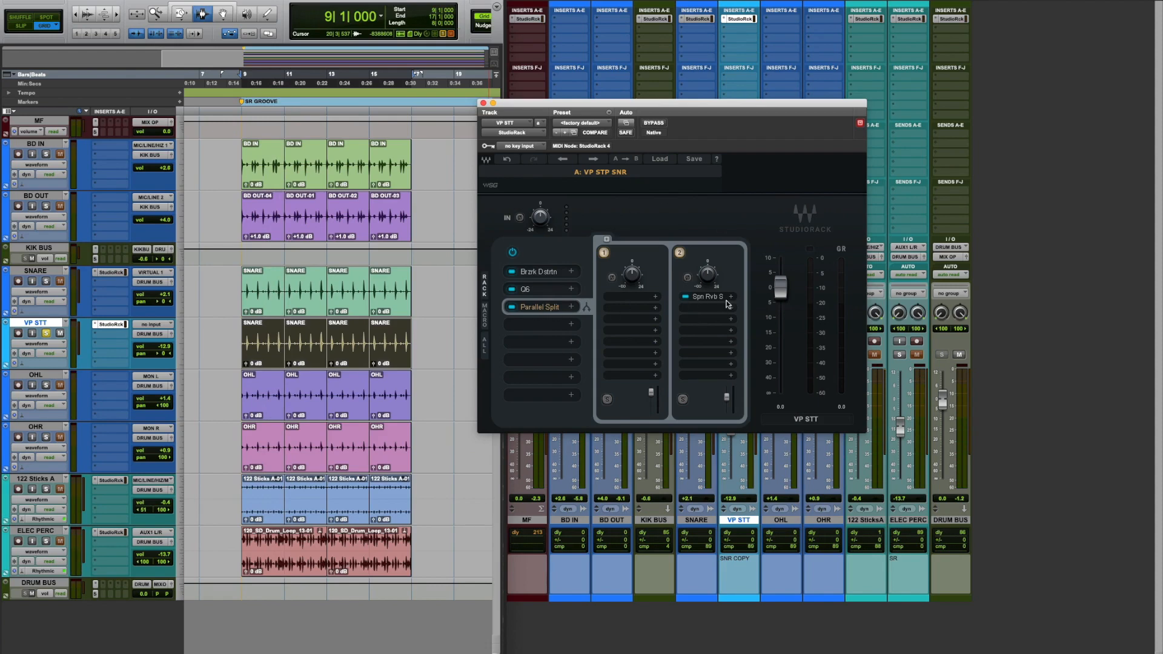
pyautogui.click(709, 297)
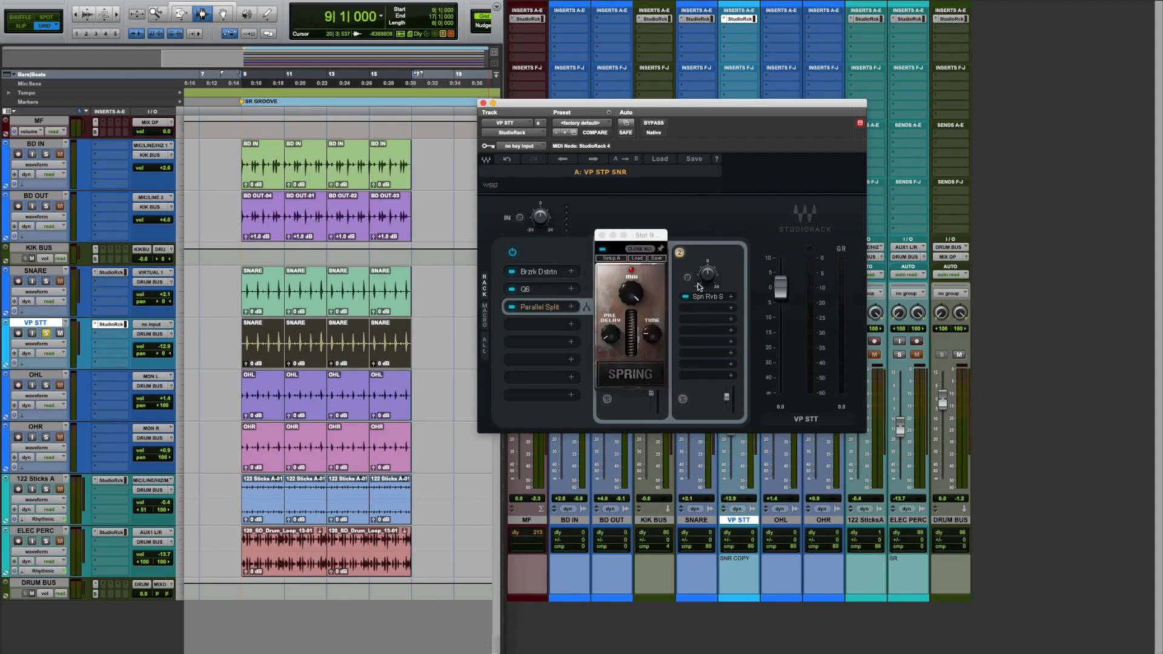
pyautogui.moveTo(629, 234); pyautogui.dragTo(339, 197)
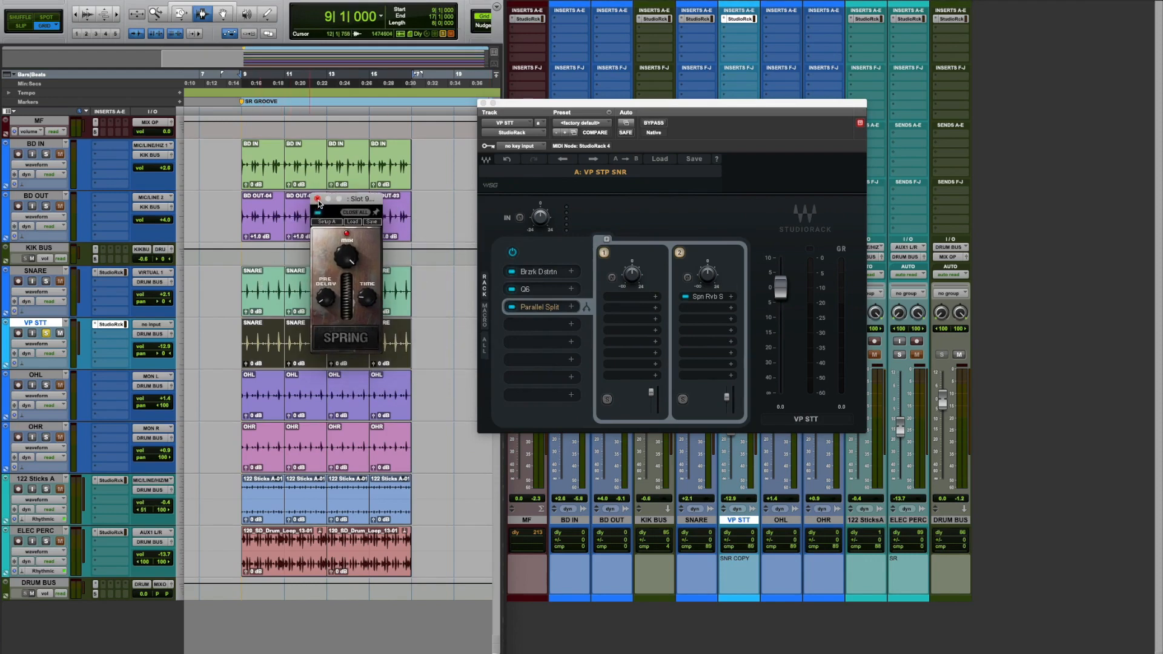
pyautogui.click(317, 199)
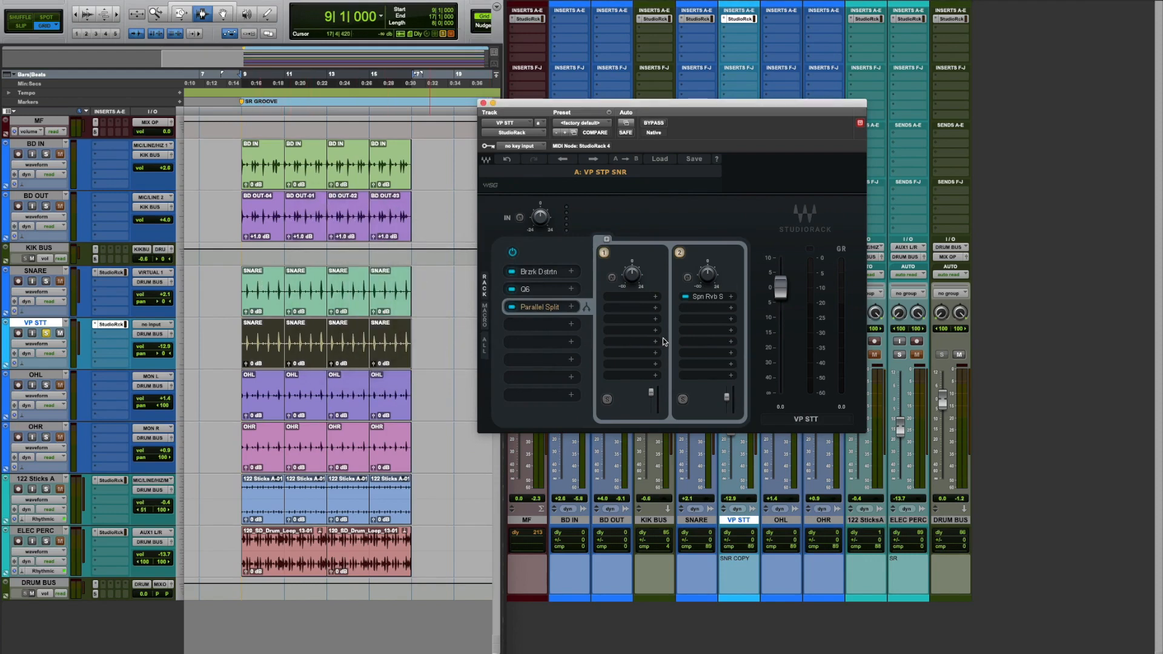
# Step: Play the VP STT track while adjusting the level fader of the spring reverb branch
pyautogui.press('space')
pyautogui.moveTo(727, 401); pyautogui.dragTo(727, 401)
pyautogui.press('space')
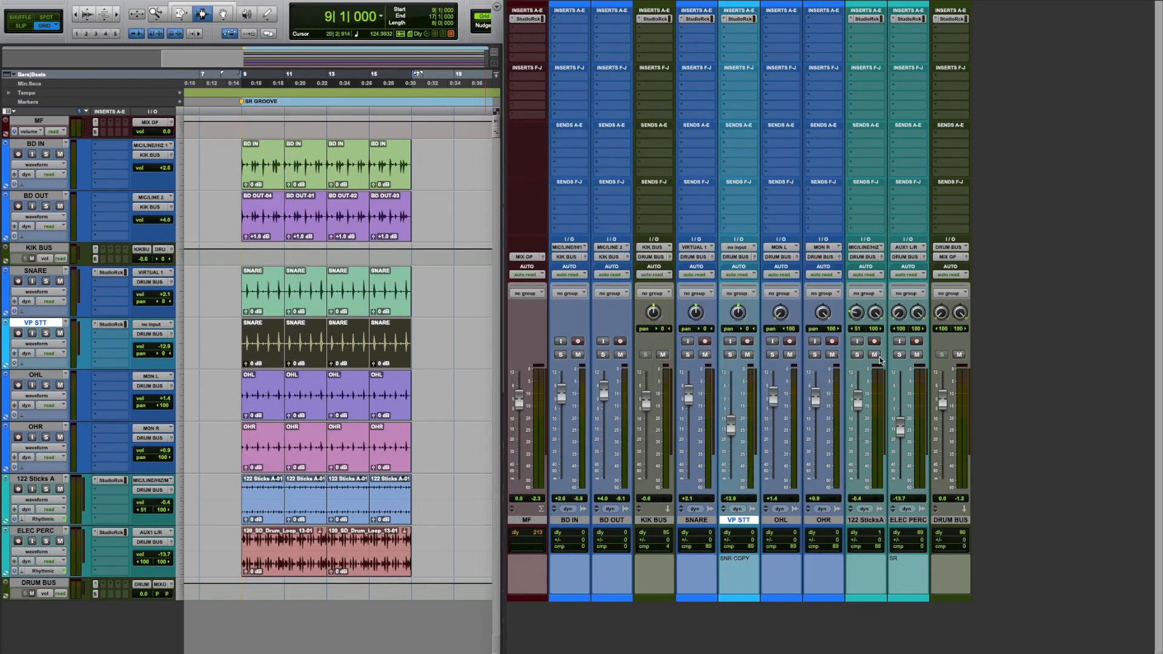
# Step: Mute the 122 Sticks A and ELEC PERC tracks, and open the DRUM BUS StudioRack during playback
pyautogui.click(876, 356)
pyautogui.click(952, 19)
pyautogui.press('space')
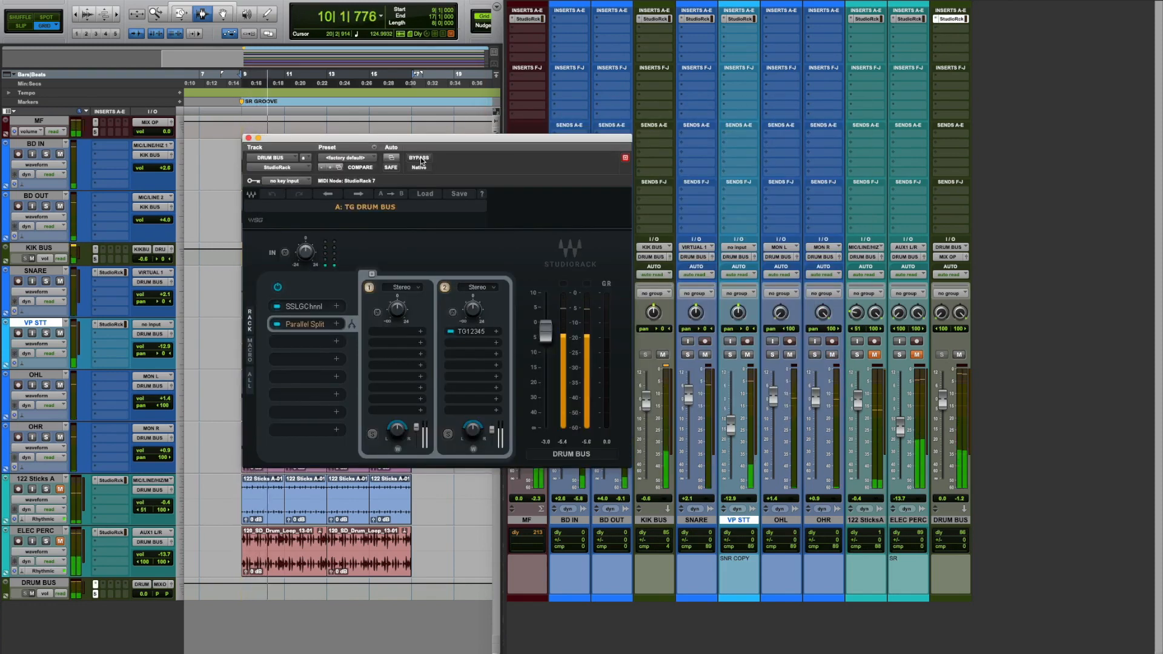
# Step: Toggle the DRUM BUS StudioRack bypass during playback to compare the processed and unprocessed drum mix
pyautogui.click(419, 158)
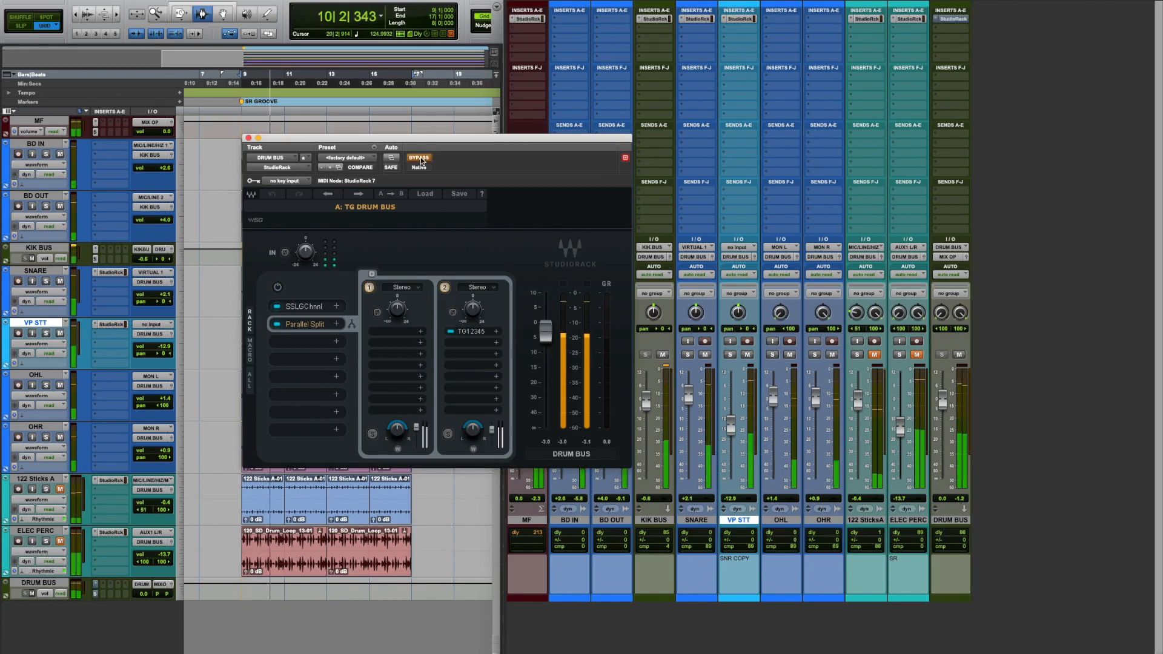
pyautogui.click(420, 158)
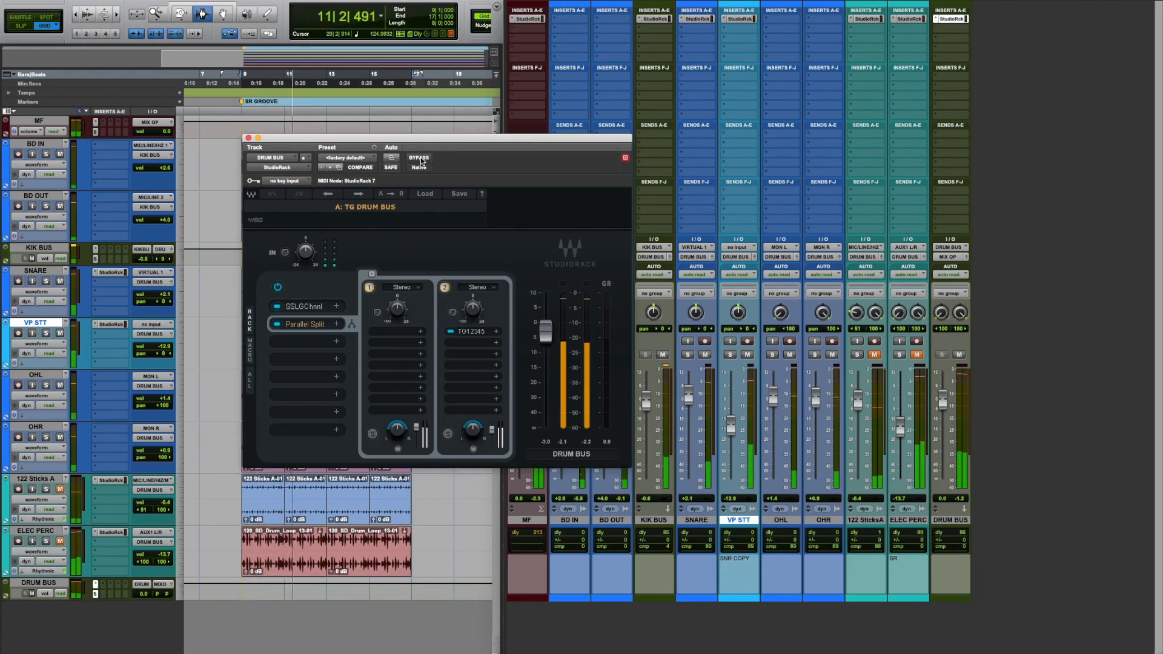
pyautogui.click(420, 158)
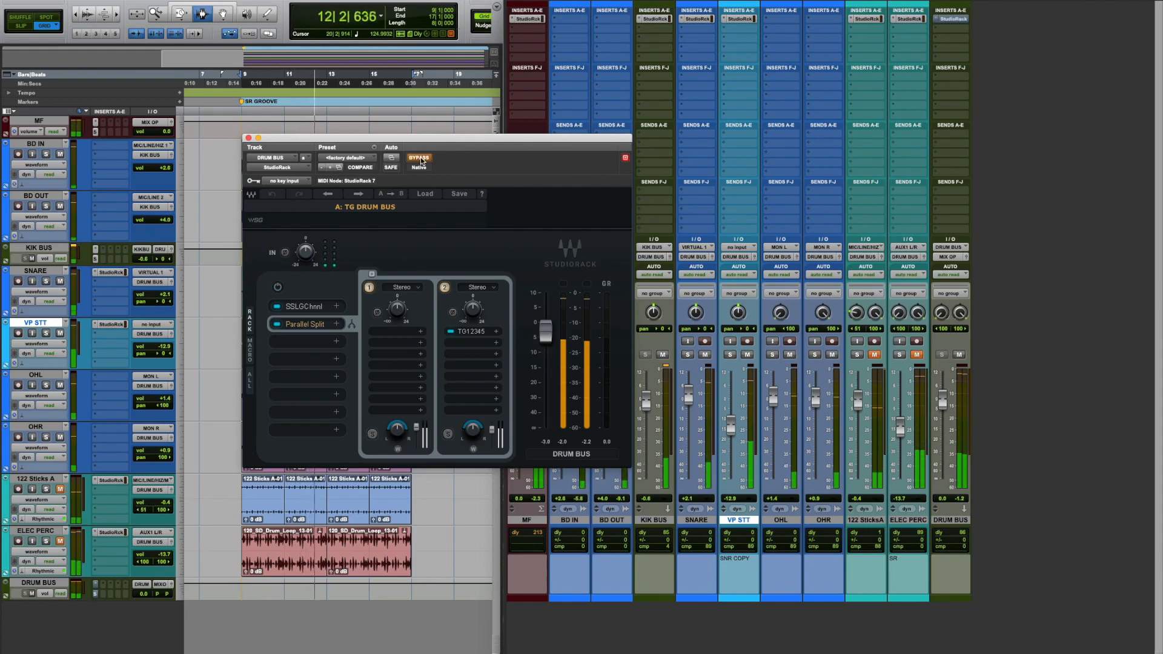
pyautogui.click(421, 157)
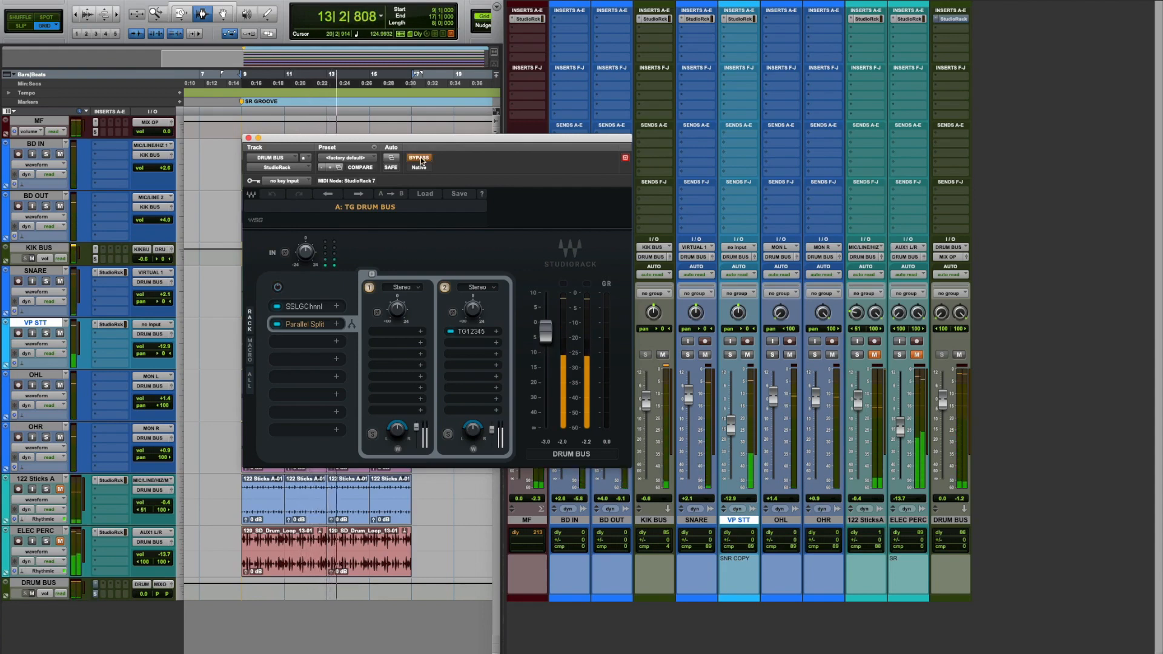
pyautogui.press('space')
# Step: Examine the SSLGChannel and TG12345 plug-ins in the DRUM BUS rack, moving their windows clear of the rack slots
pyautogui.click(311, 306)
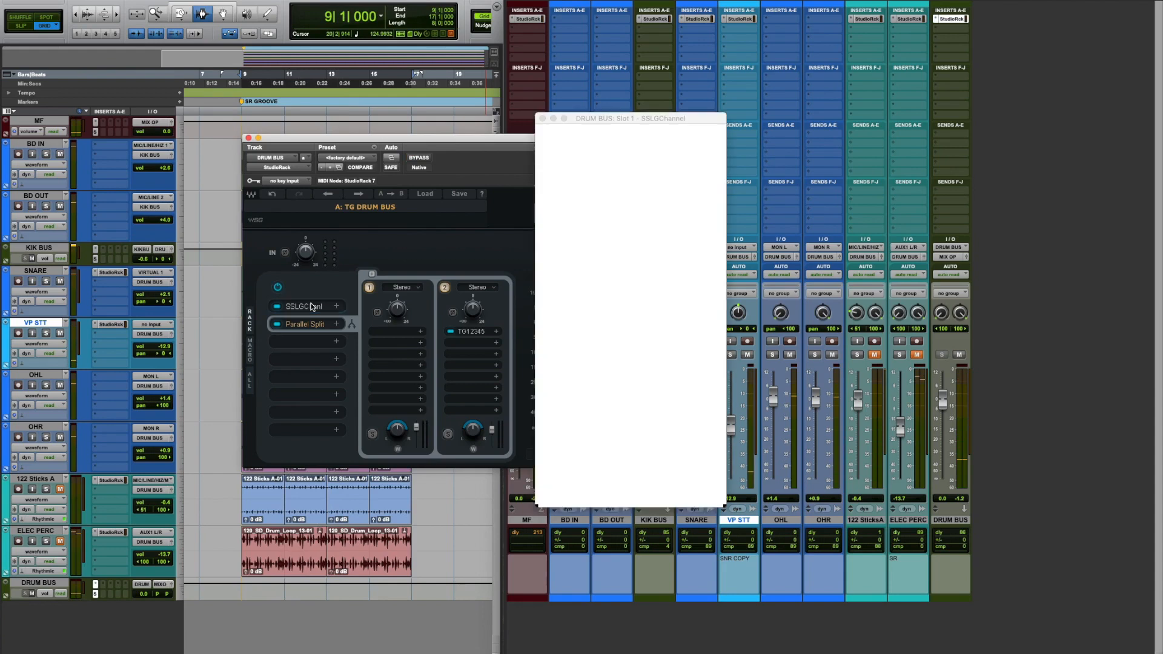
pyautogui.moveTo(620, 121); pyautogui.dragTo(688, 58)
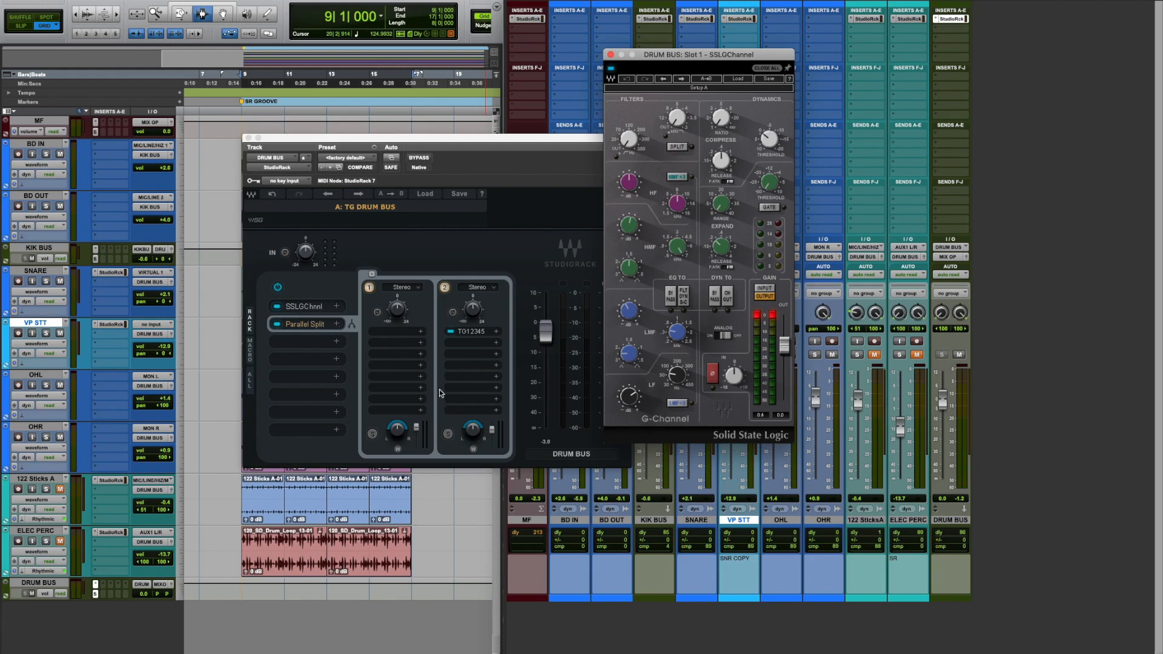
pyautogui.click(474, 334)
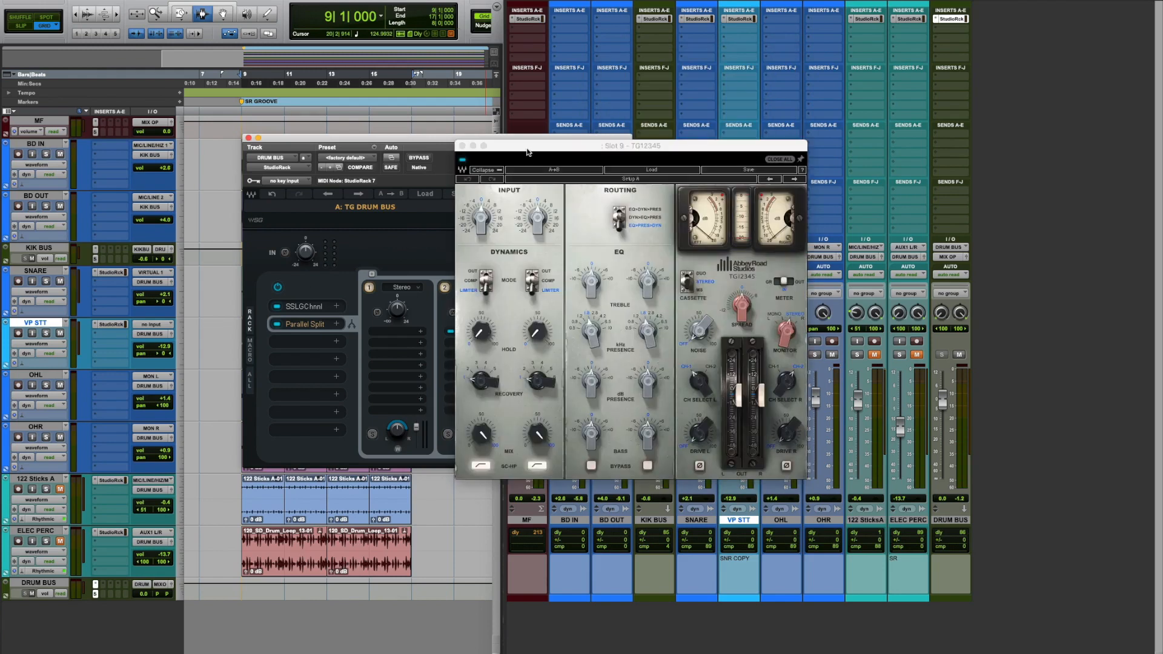
pyautogui.moveTo(527, 144); pyautogui.dragTo(627, 62)
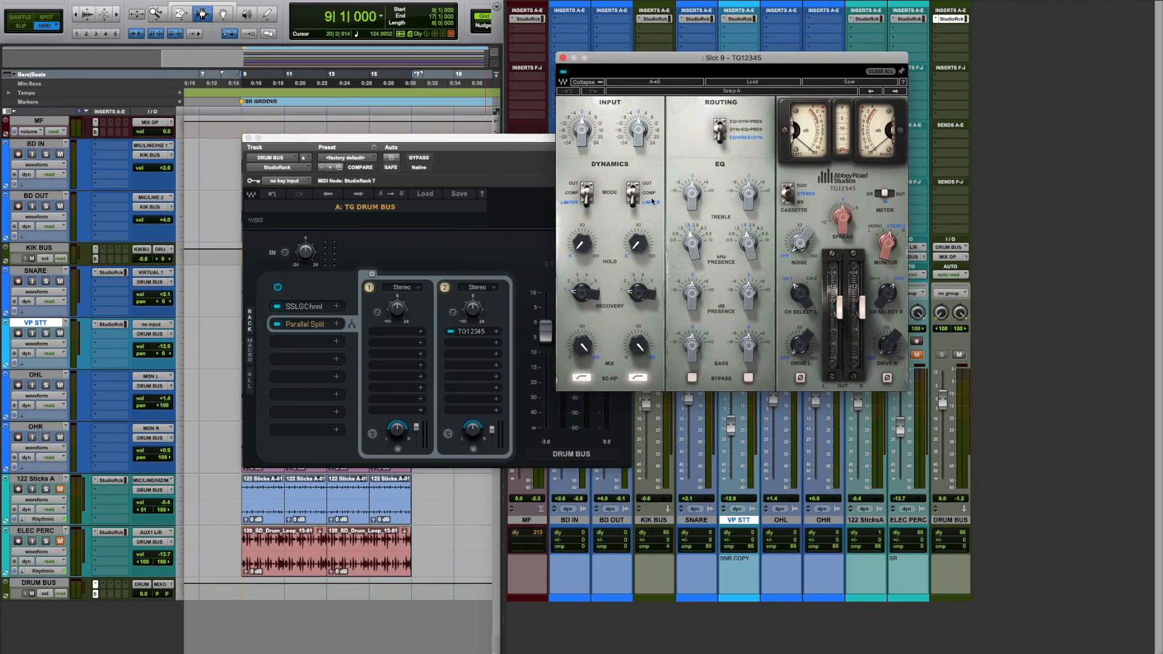
# Step: Play the drum mix with the unprocessed branch 1 of the DRUM BUS parallel split turned off, and turn it back on
pyautogui.click(462, 292)
pyautogui.press('space')
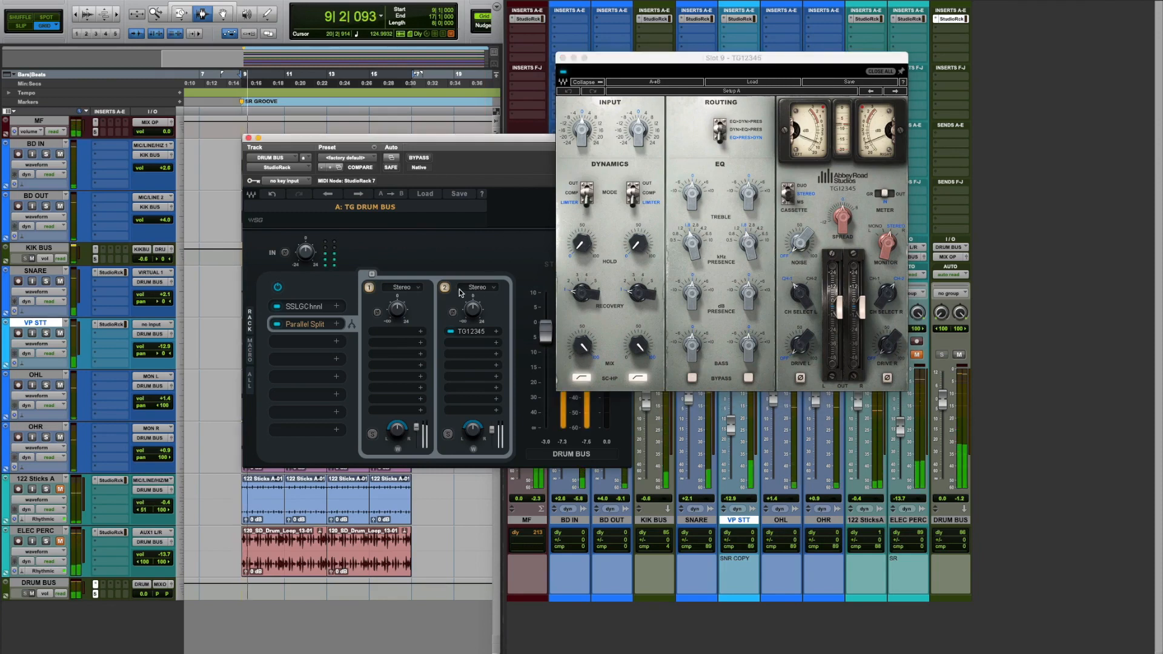
pyautogui.click(369, 288)
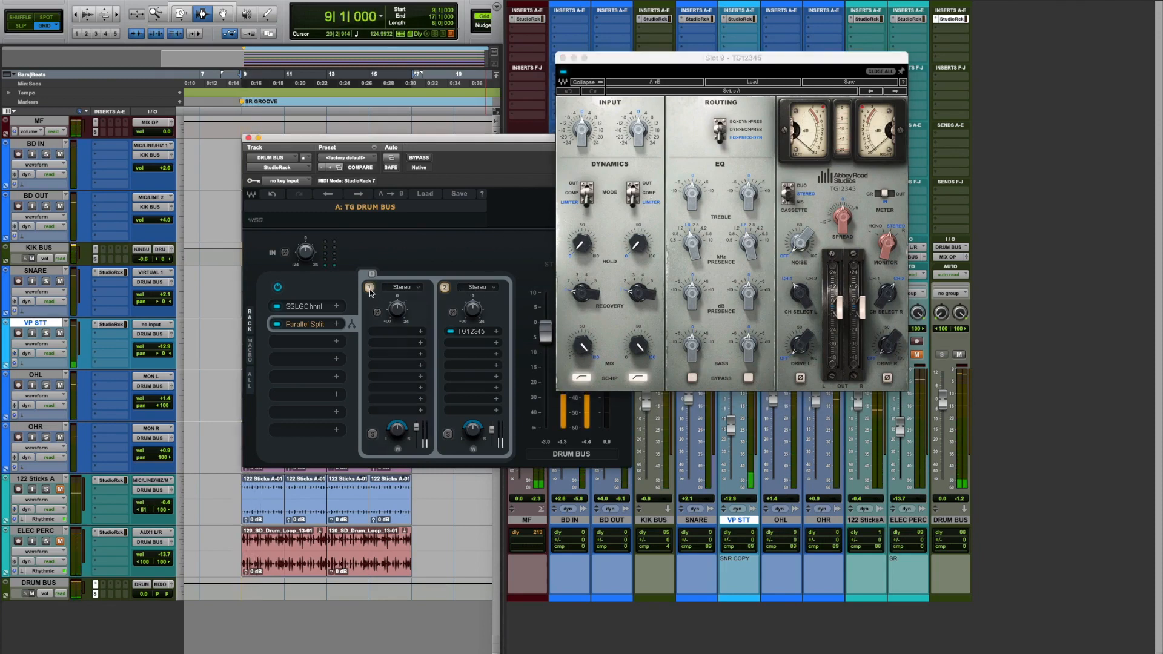
pyautogui.press('space')
pyautogui.press('space')
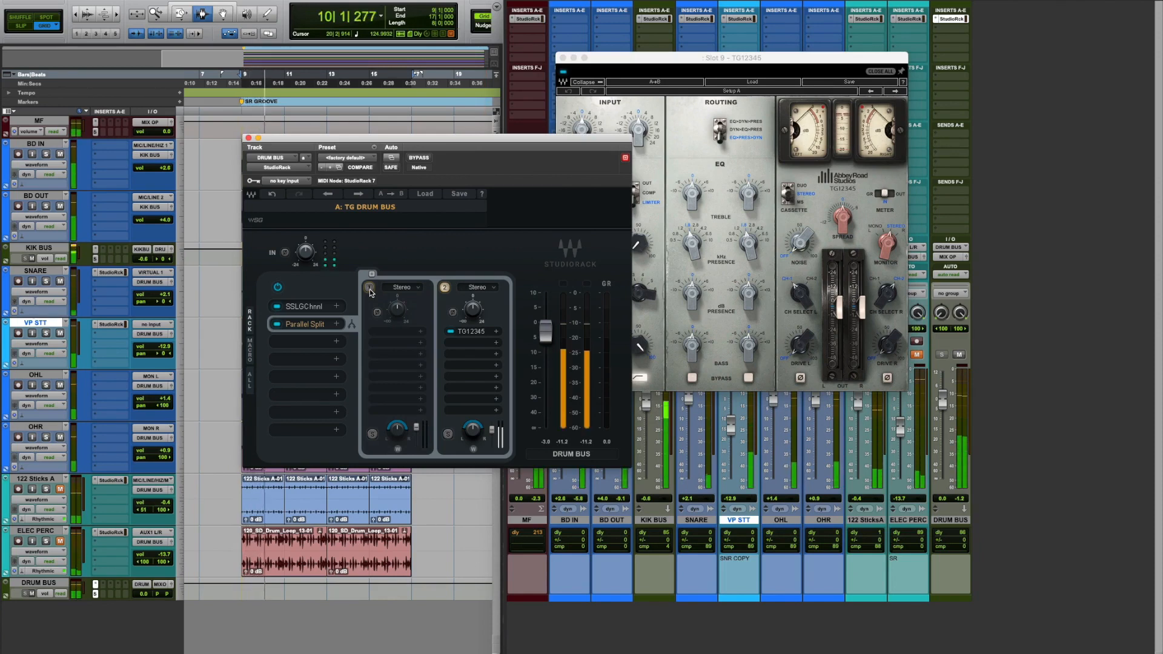
pyautogui.click(369, 290)
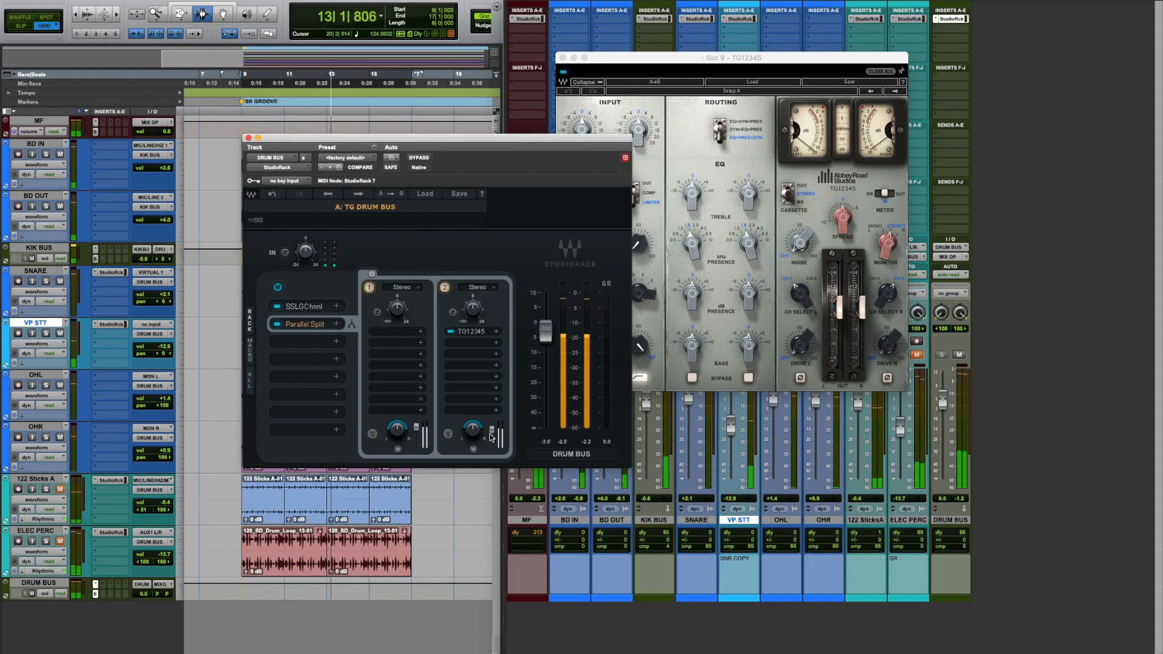
# Step: Audition the DRUM BUS mix without the TG12345 branch of the parallel split, restore the branch, and stop playback
pyautogui.click(446, 288)
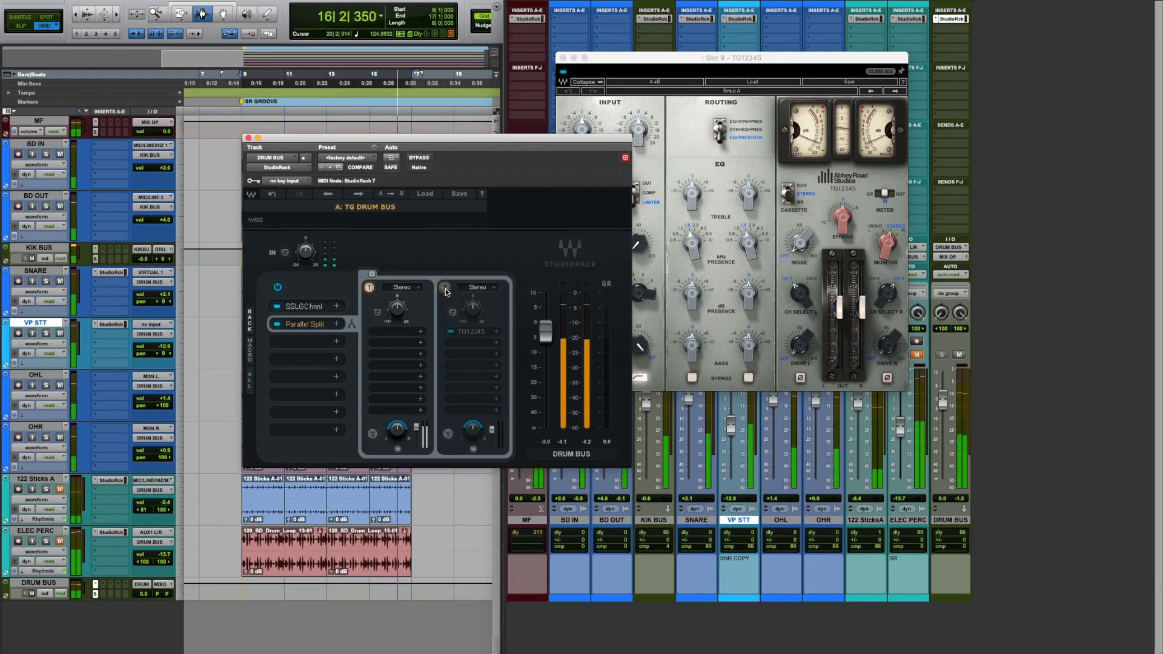
pyautogui.click(445, 288)
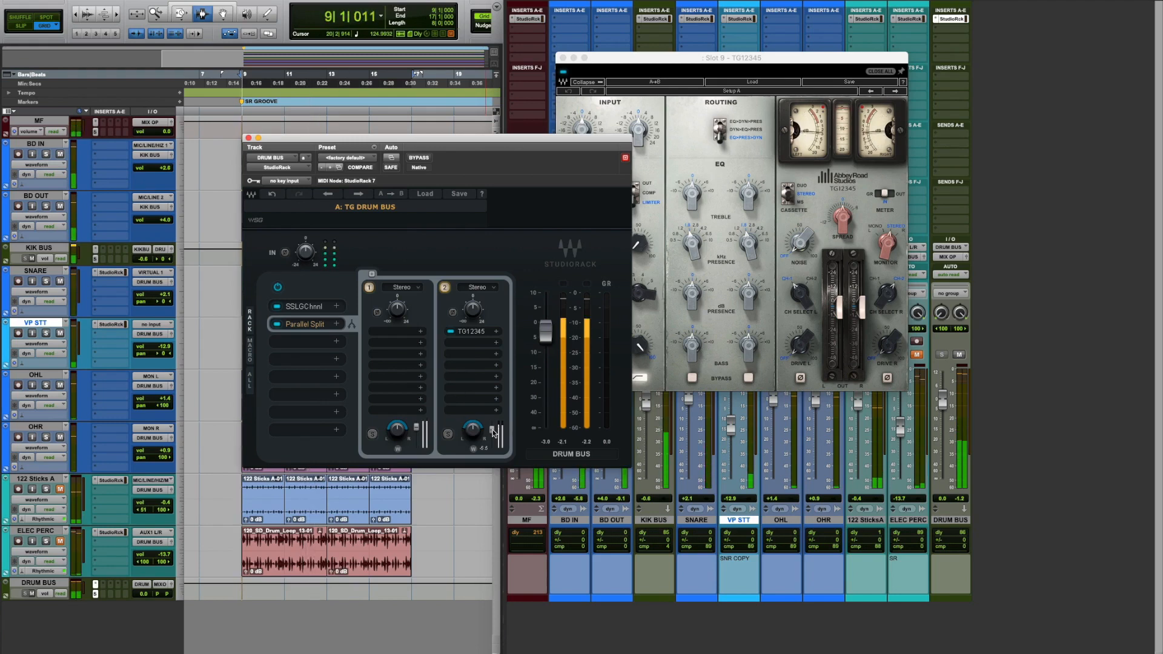
pyautogui.press('space')
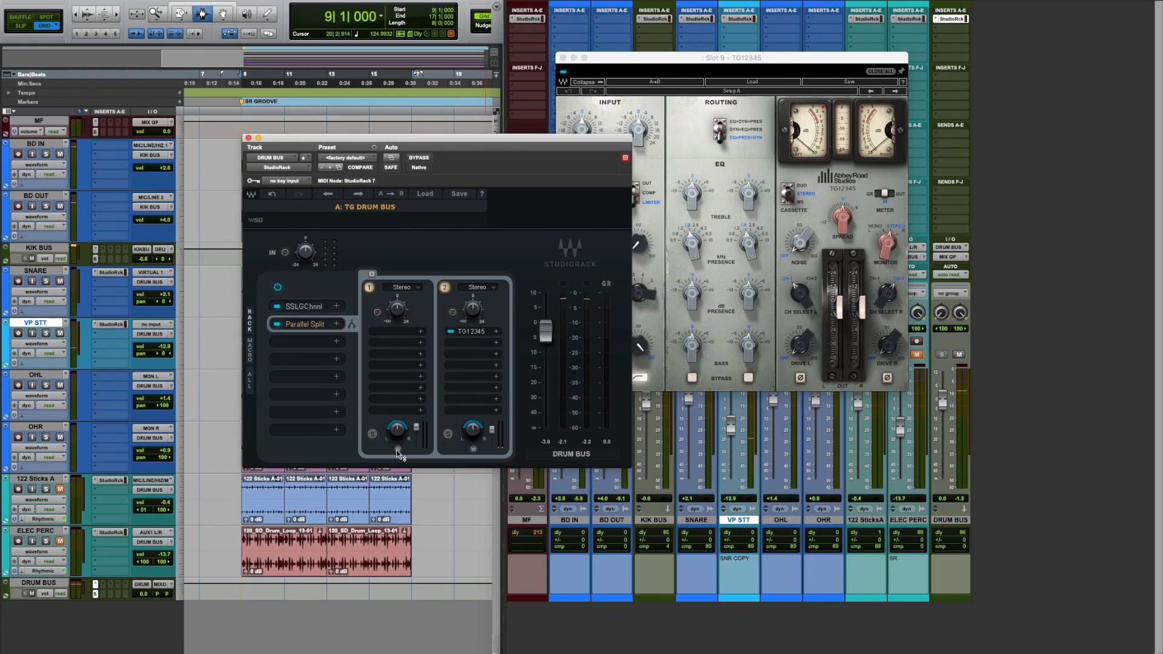
pyautogui.moveTo(397, 450); pyautogui.dragTo(398, 442)
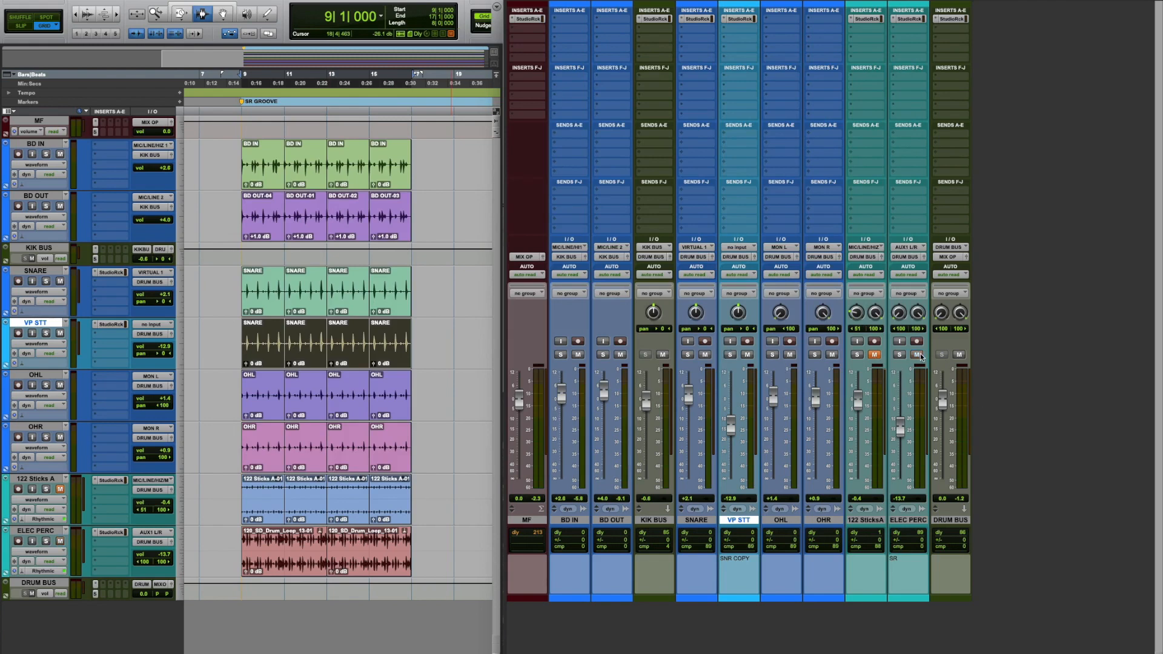
# Step: Solo ELEC PERC, open its StudioRack, and compare the bypassed and processed loop during playback
pyautogui.click(902, 354)
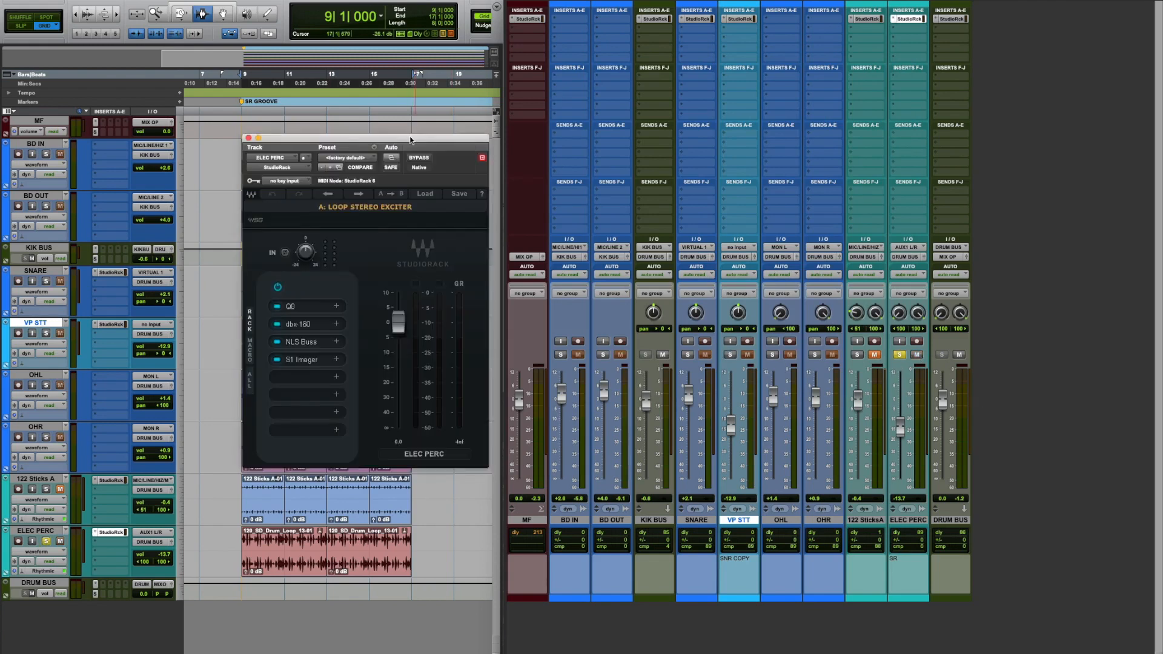
pyautogui.moveTo(409, 138); pyautogui.dragTo(509, 117)
pyautogui.click(514, 139)
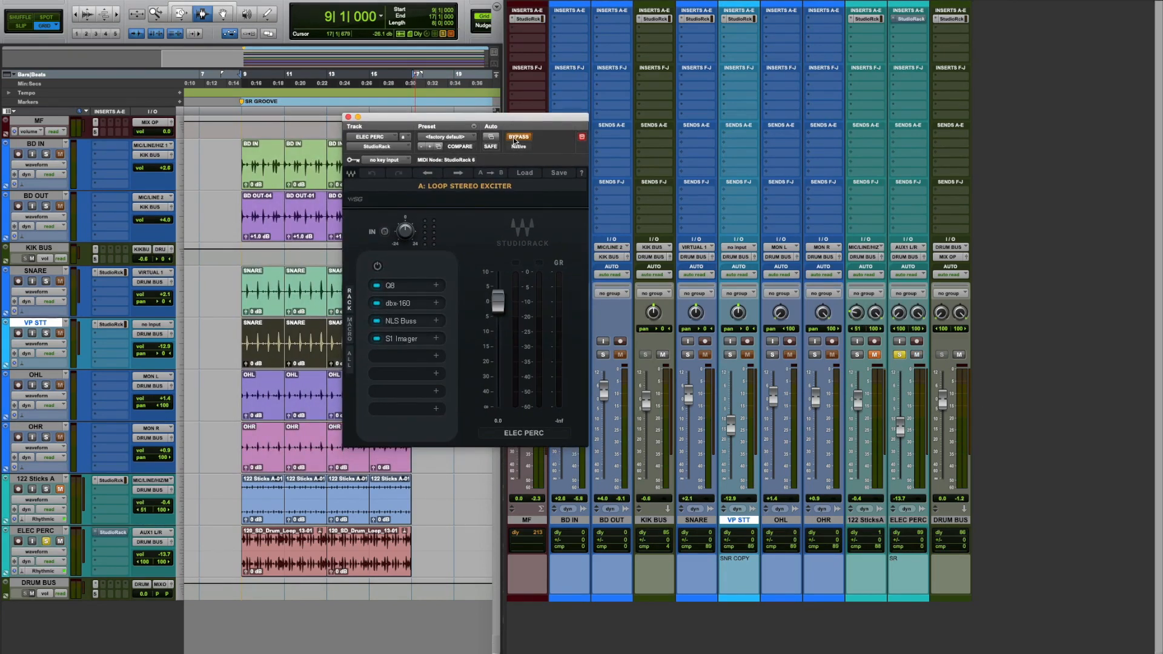
pyautogui.press('space')
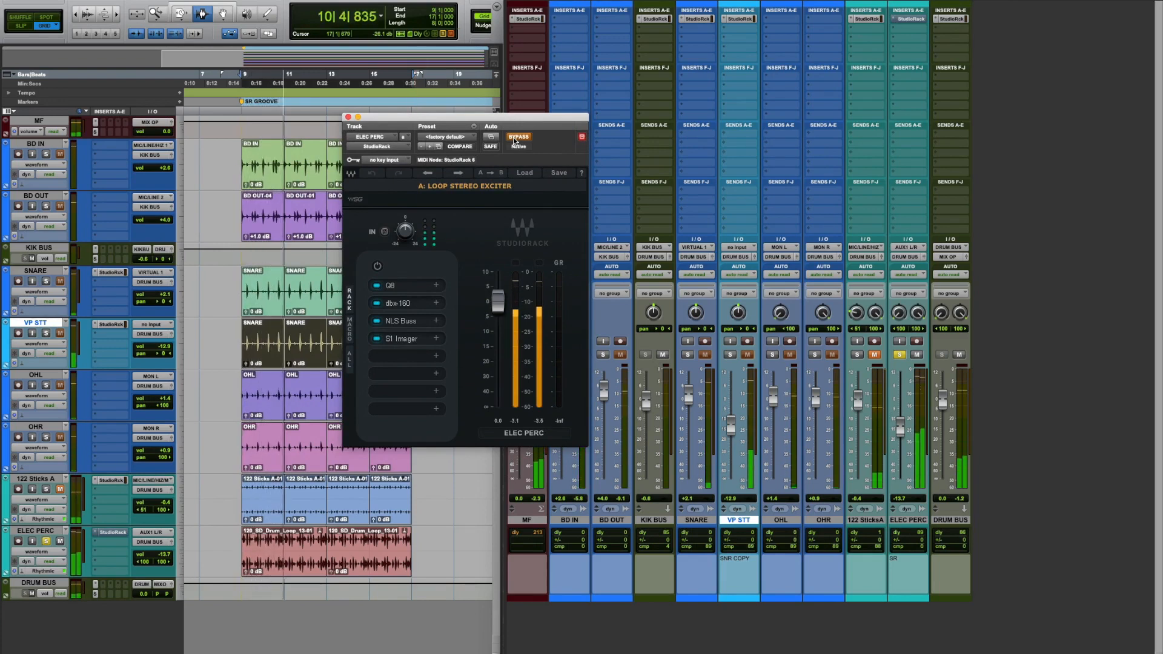
pyautogui.click(514, 139)
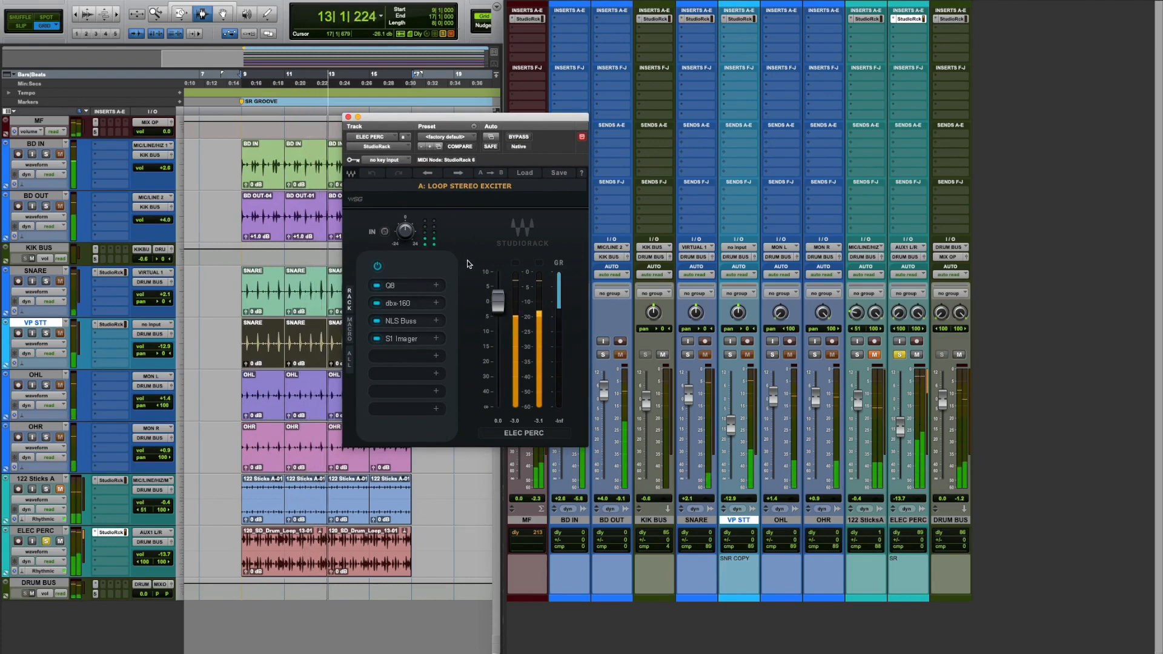
pyautogui.press('space')
# Step: Examine the Q8 and dbx-160 plug-ins in the ELEC PERC rack, arranging the rack and compressor windows side by side
pyautogui.click(415, 286)
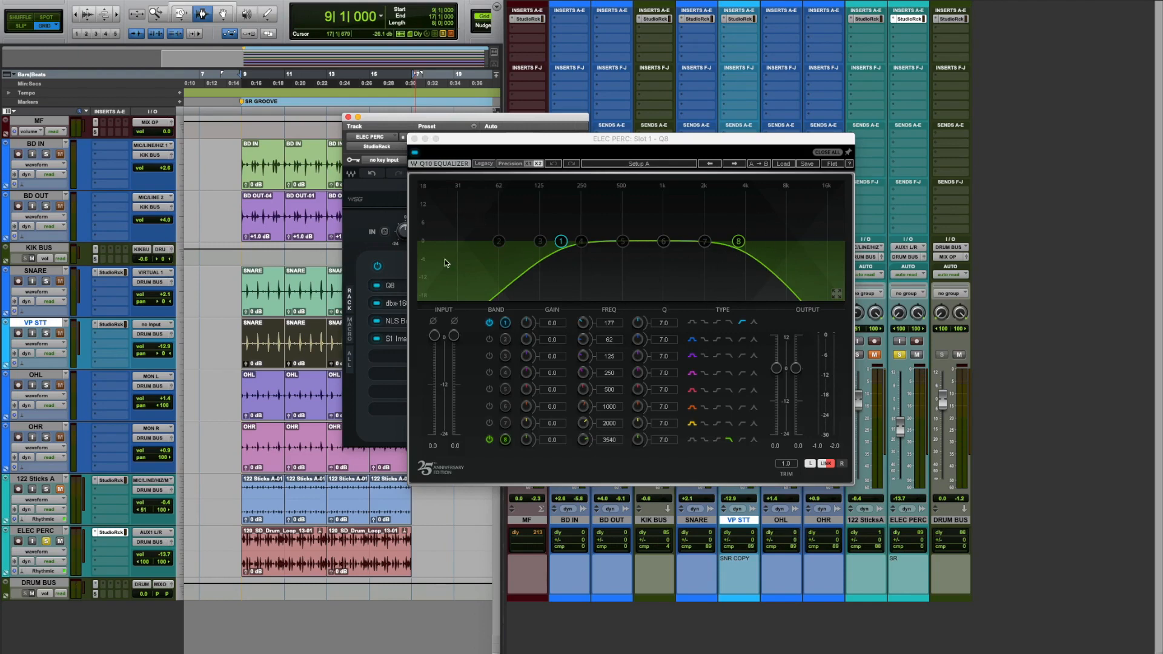
pyautogui.click(415, 140)
pyautogui.click(415, 306)
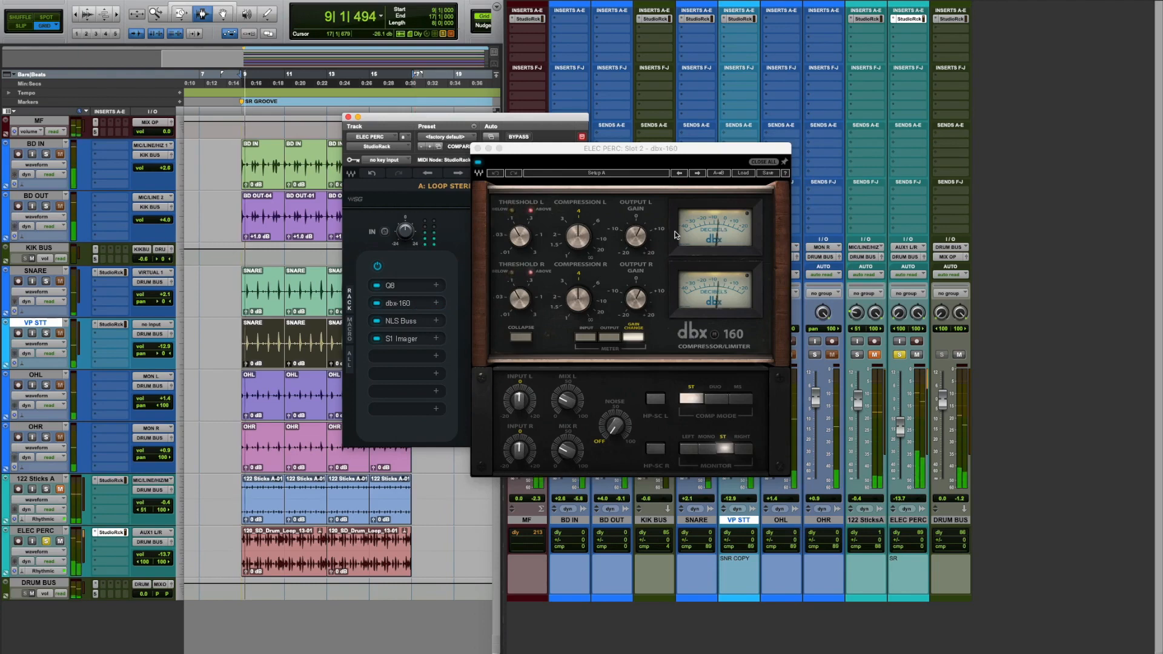
pyautogui.moveTo(420, 117); pyautogui.dragTo(343, 108)
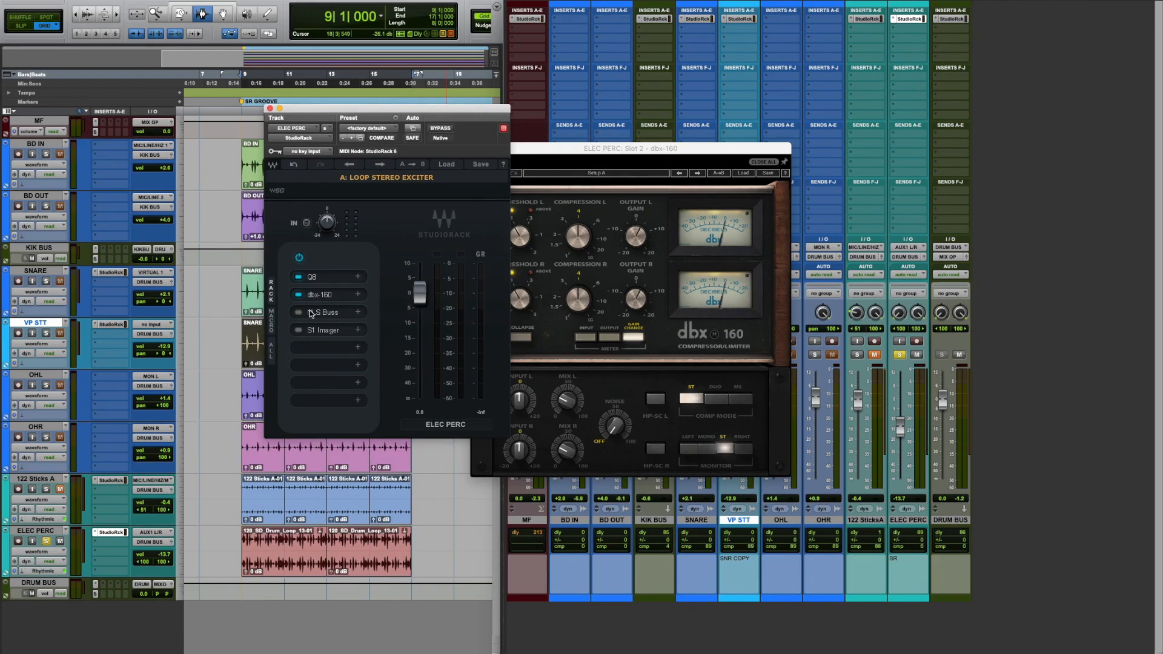
pyautogui.moveTo(592, 156); pyautogui.dragTo(693, 114)
# Step: Toggle the dbx-160 off and on during playback, with NLS Buss and S1 Imager bypassed, to hear its compression
pyautogui.press('space')
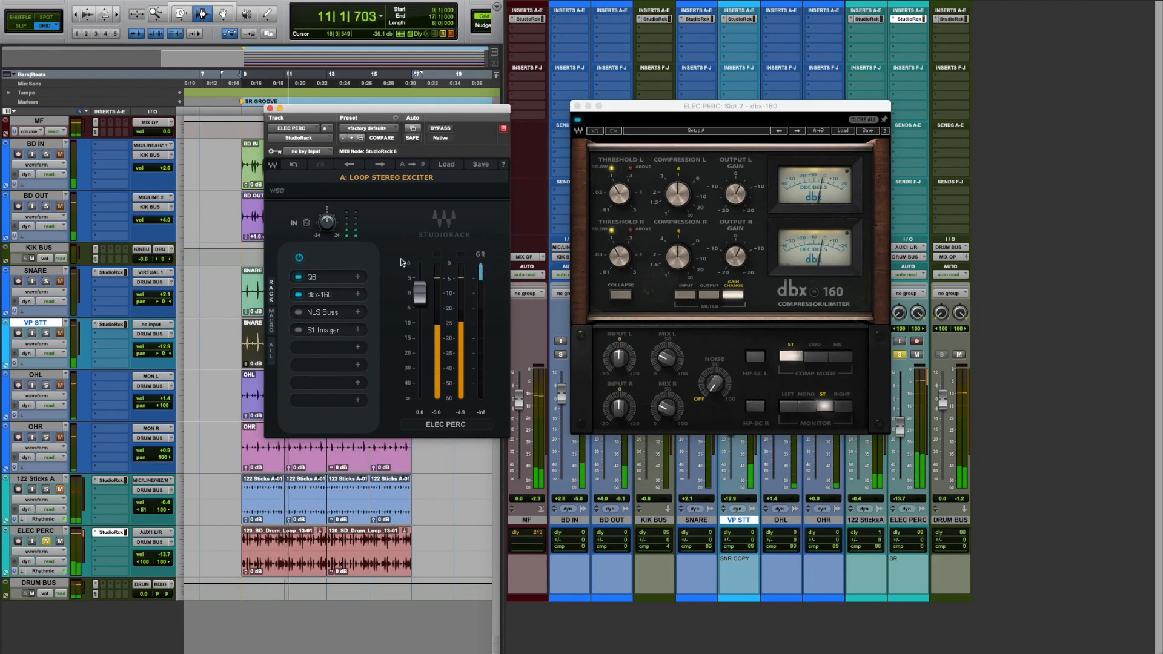
pyautogui.click(298, 295)
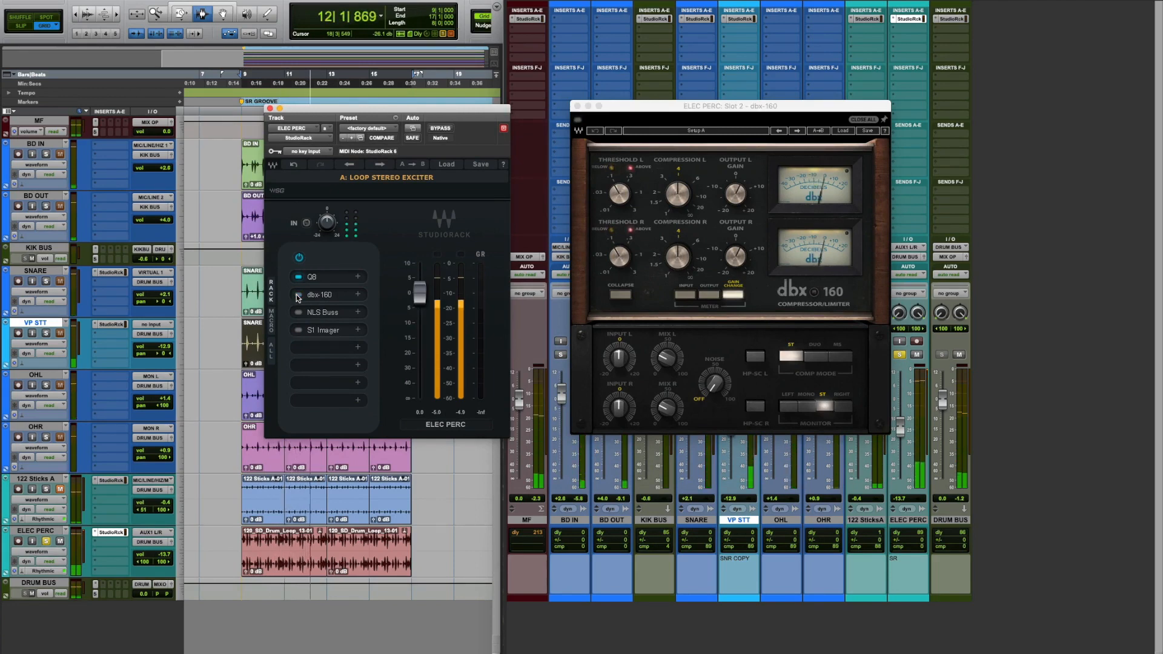
pyautogui.click(298, 295)
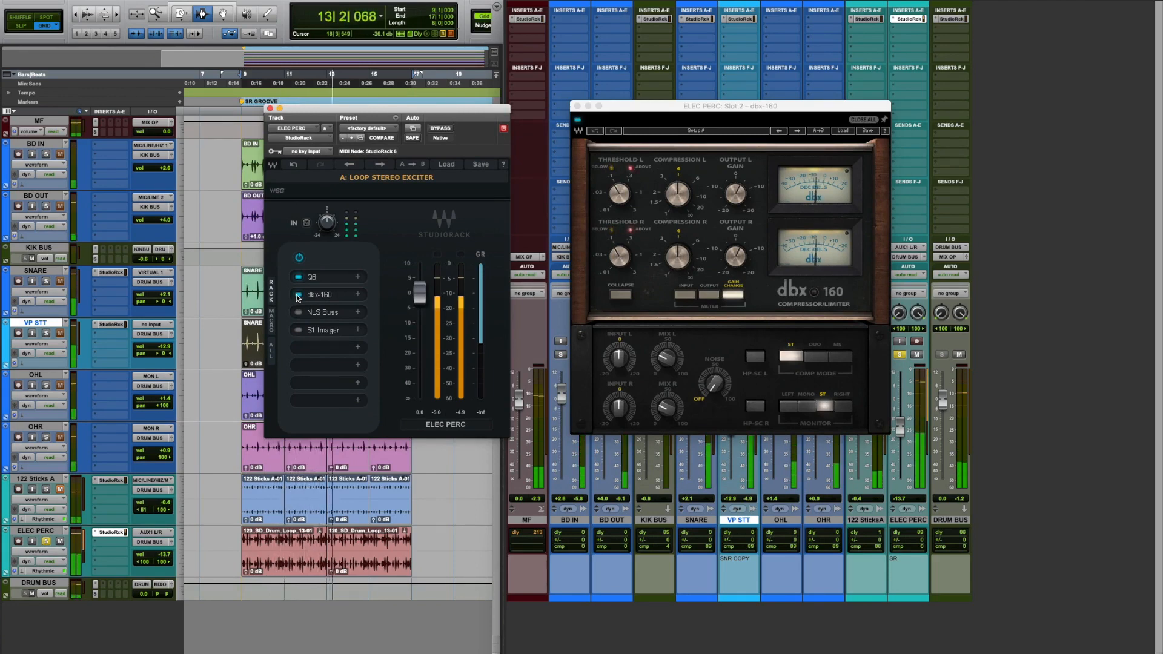
pyautogui.press('space')
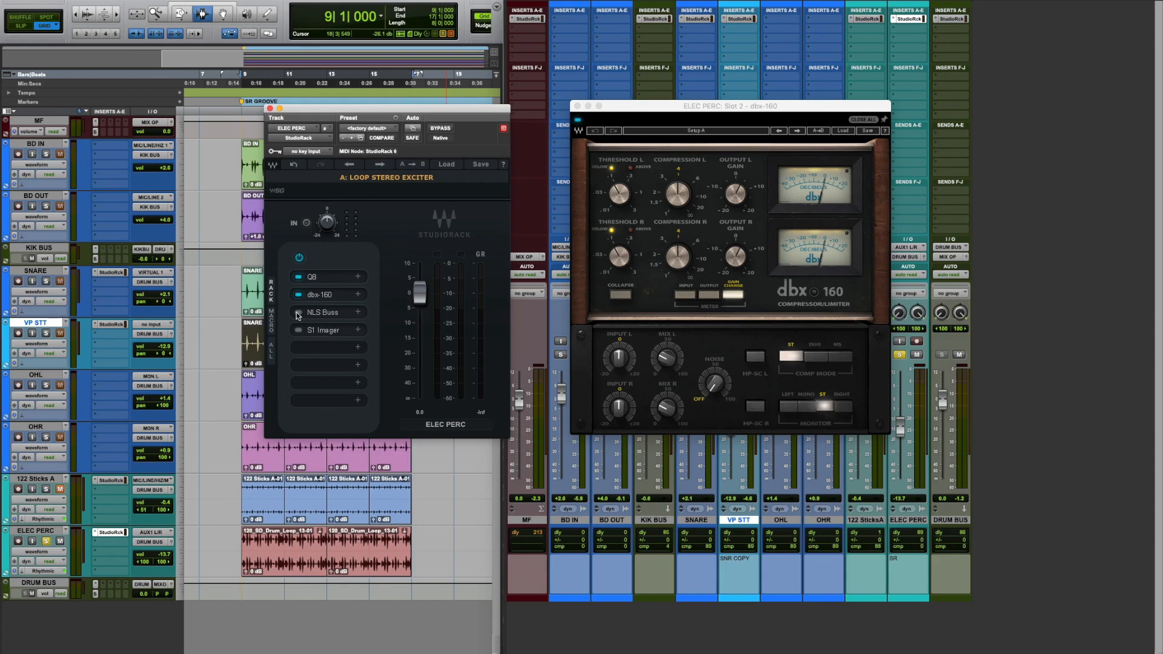
# Step: Enable and open NLS Buss in the ELEC PERC rack, move its window clear, and compare it off and on during playback
pyautogui.click(324, 313)
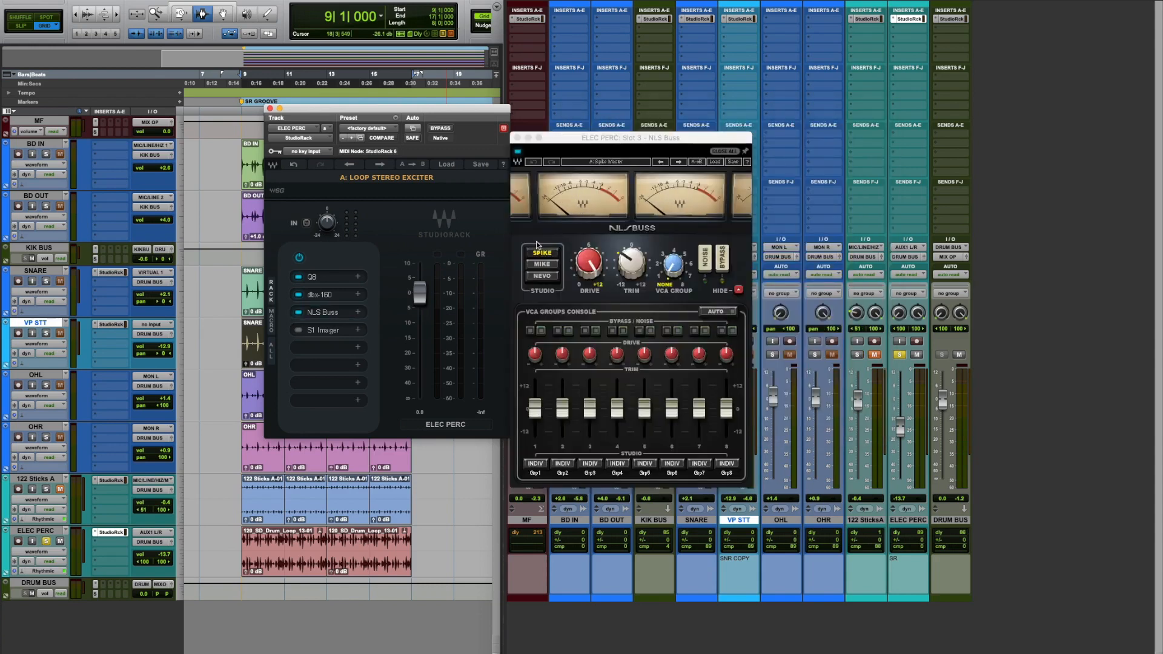
pyautogui.moveTo(558, 136); pyautogui.dragTo(605, 60)
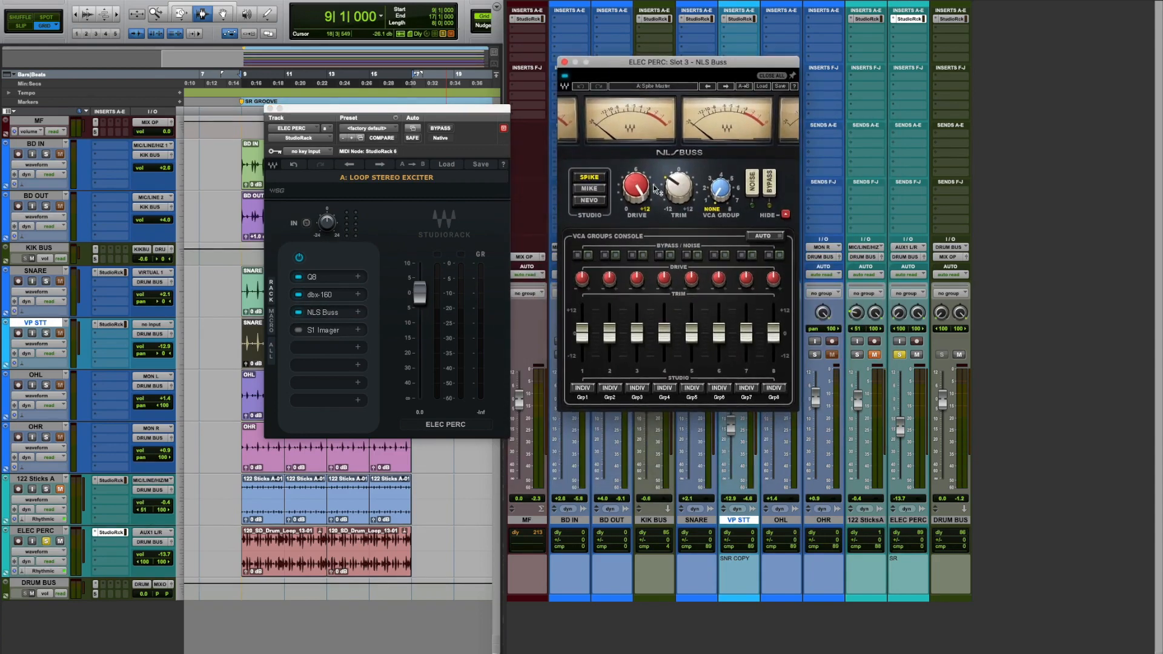
pyautogui.press('space')
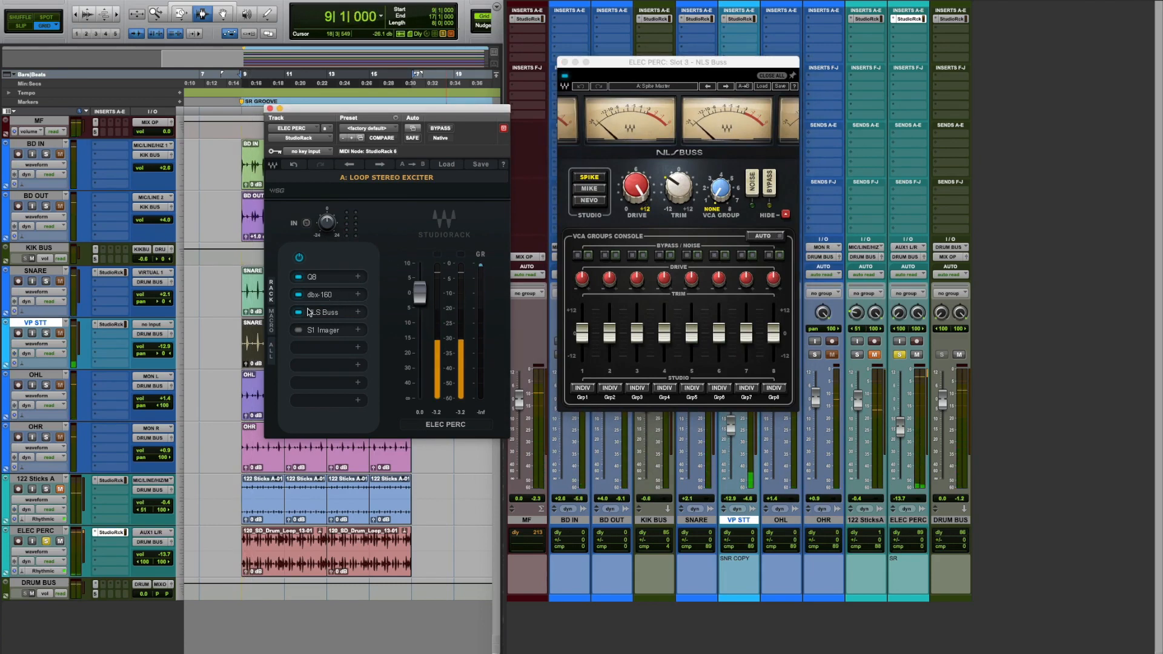
pyautogui.click(299, 313)
pyautogui.press('space')
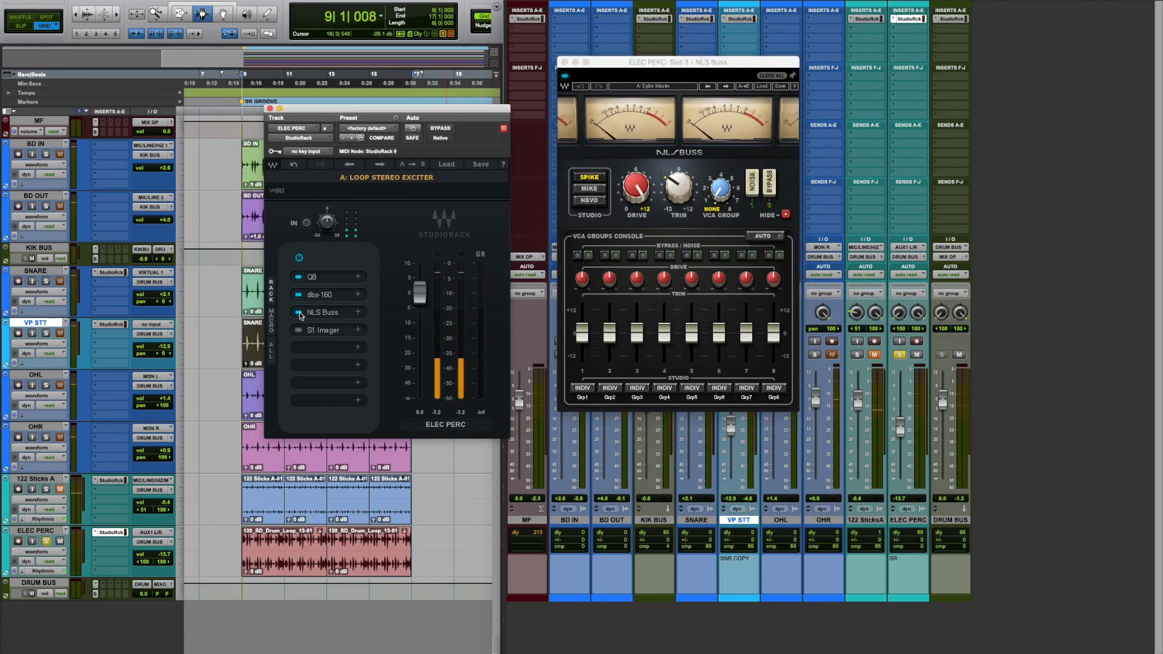
pyautogui.click(299, 312)
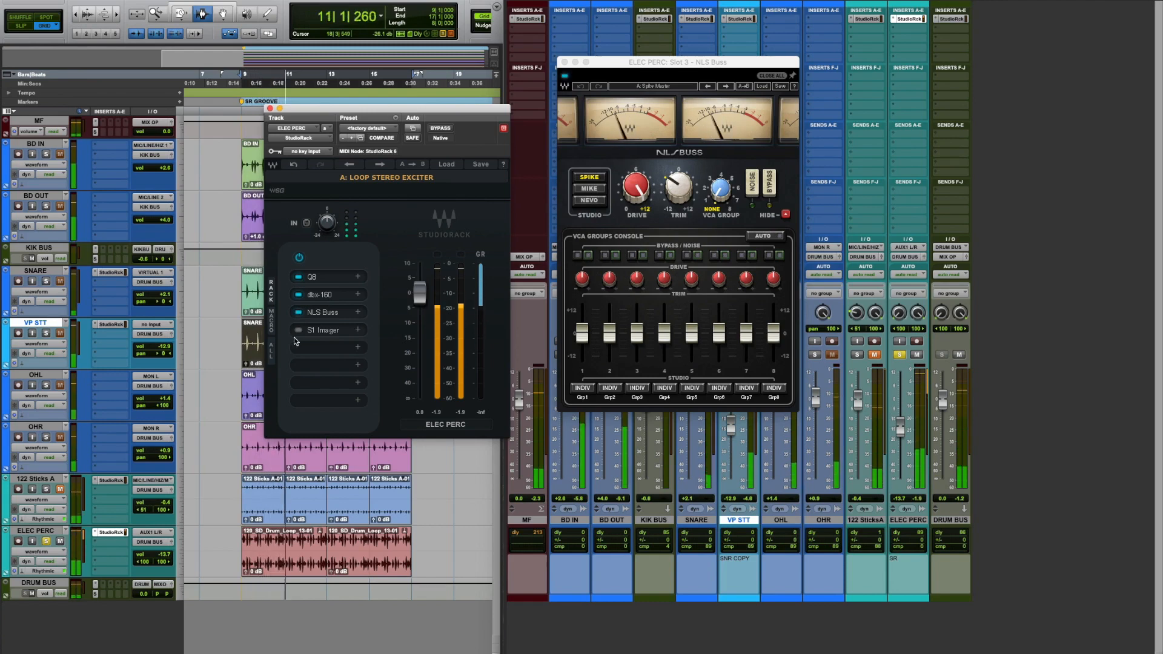
# Step: Enable the S1 Imager in the ELEC PERC rack, examine its stereo width settings, and close the plug-in windows
pyautogui.click(328, 330)
pyautogui.press('space')
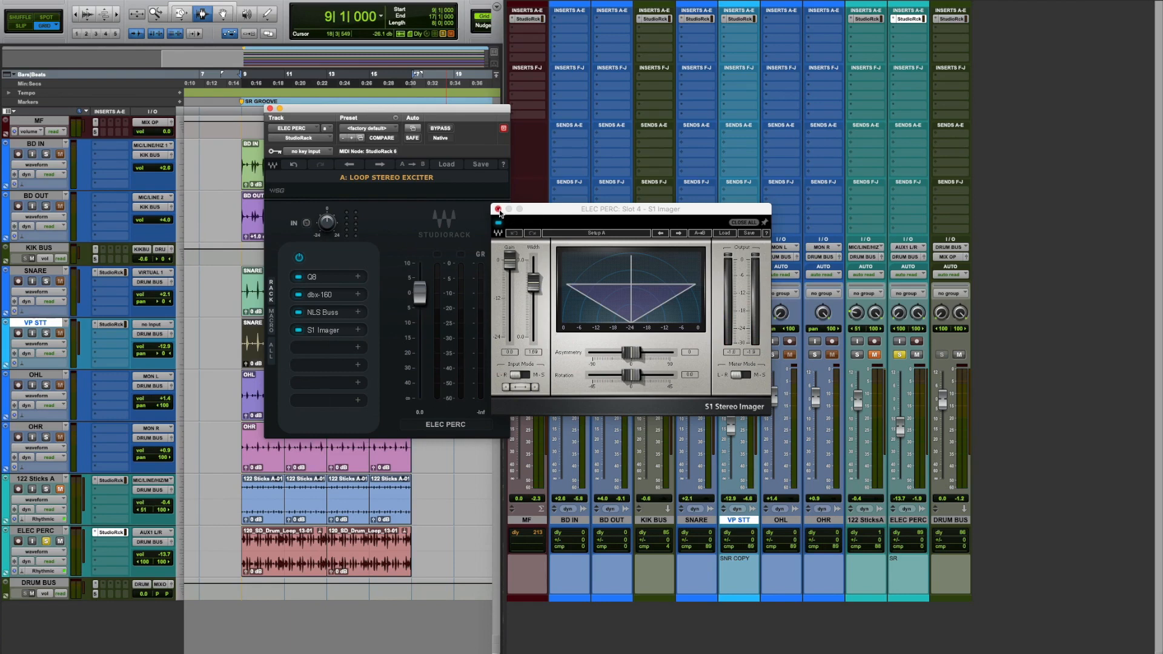
pyautogui.click(498, 209)
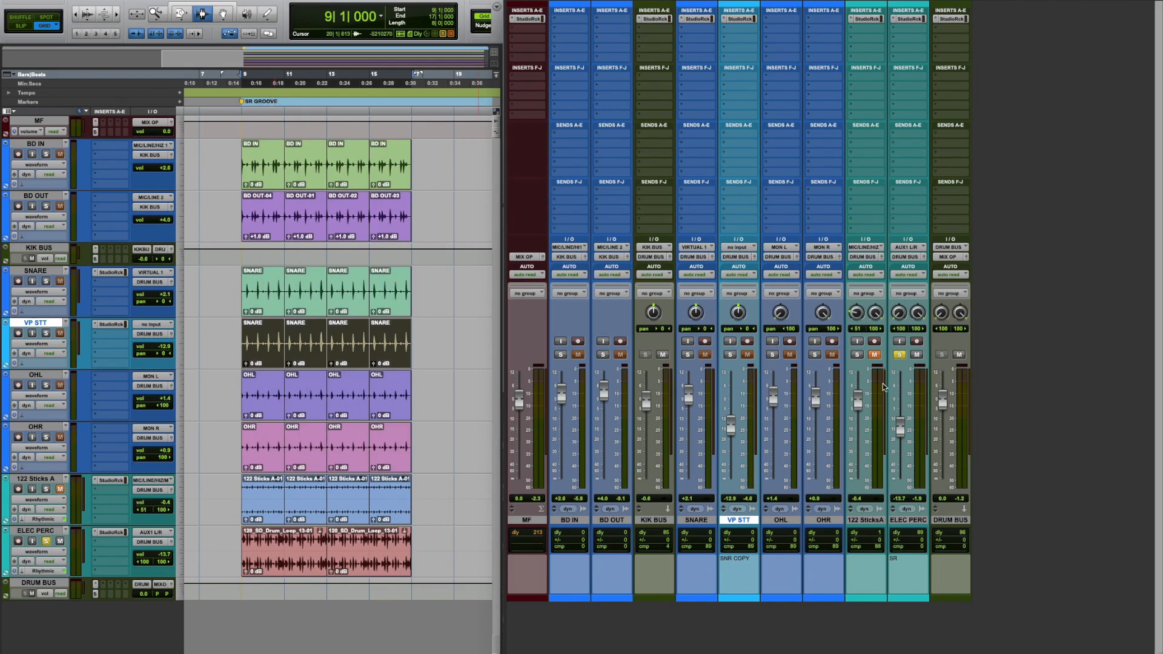
# Step: Unsolo ELEC PERC and play the full mix while switching the track's StudioRack bypass
pyautogui.click(899, 355)
pyautogui.press('space')
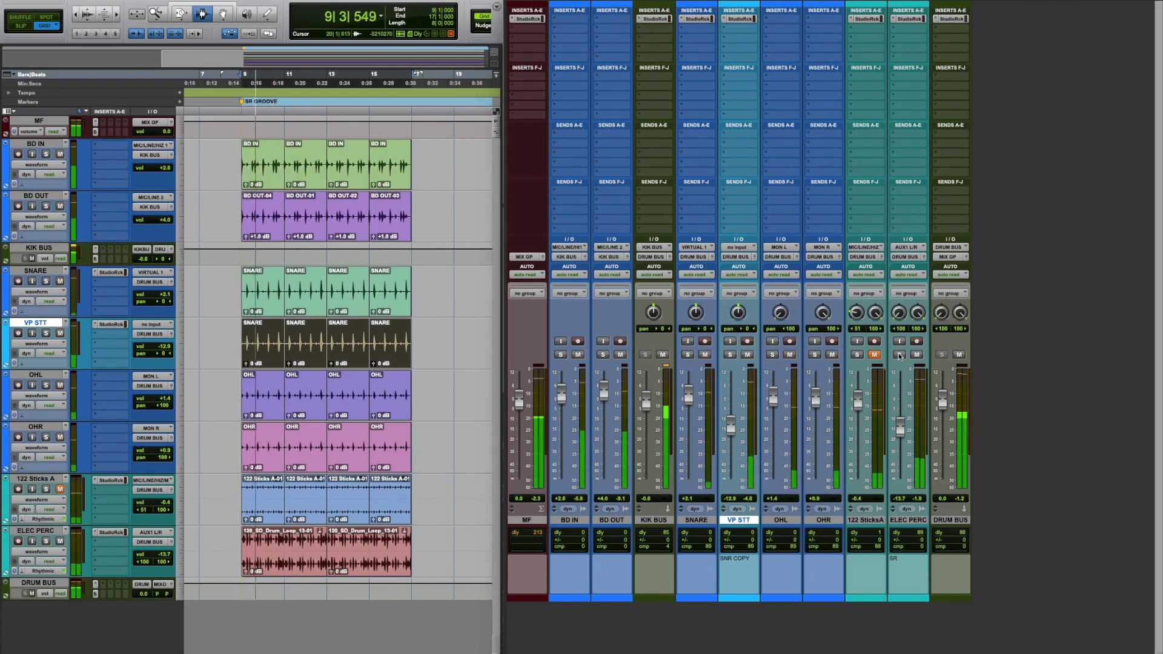
pyautogui.click(912, 20)
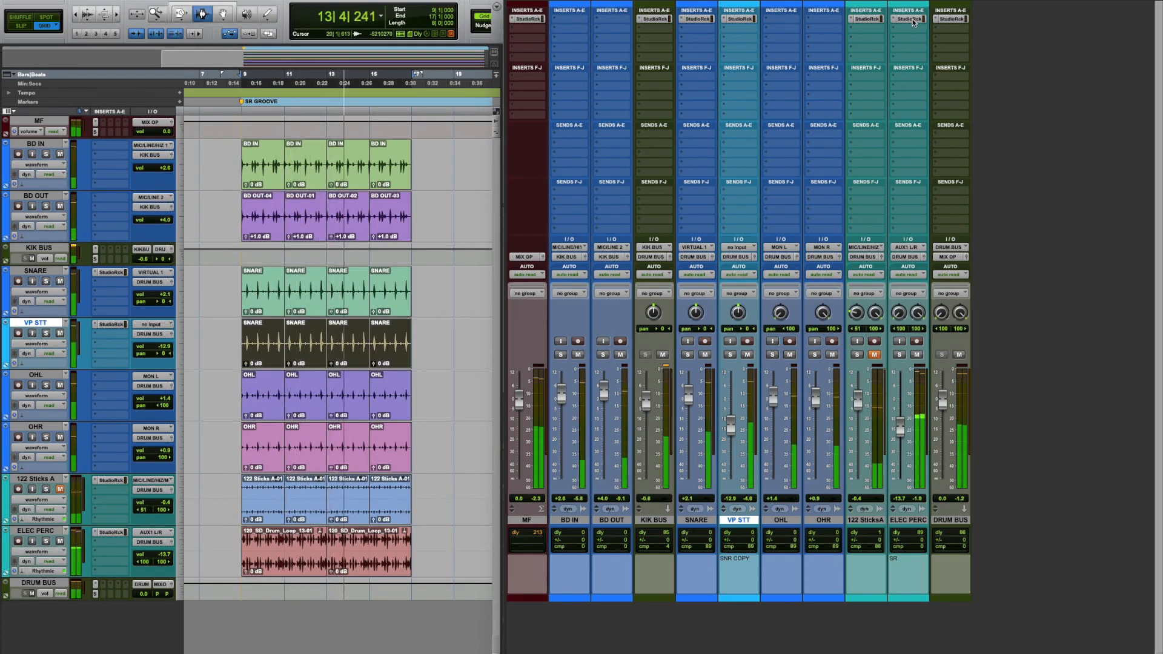
pyautogui.press('space')
# Step: Solo 122 Sticks A, open its StudioRack, and compare the bypassed and processed track during playback
pyautogui.click(856, 355)
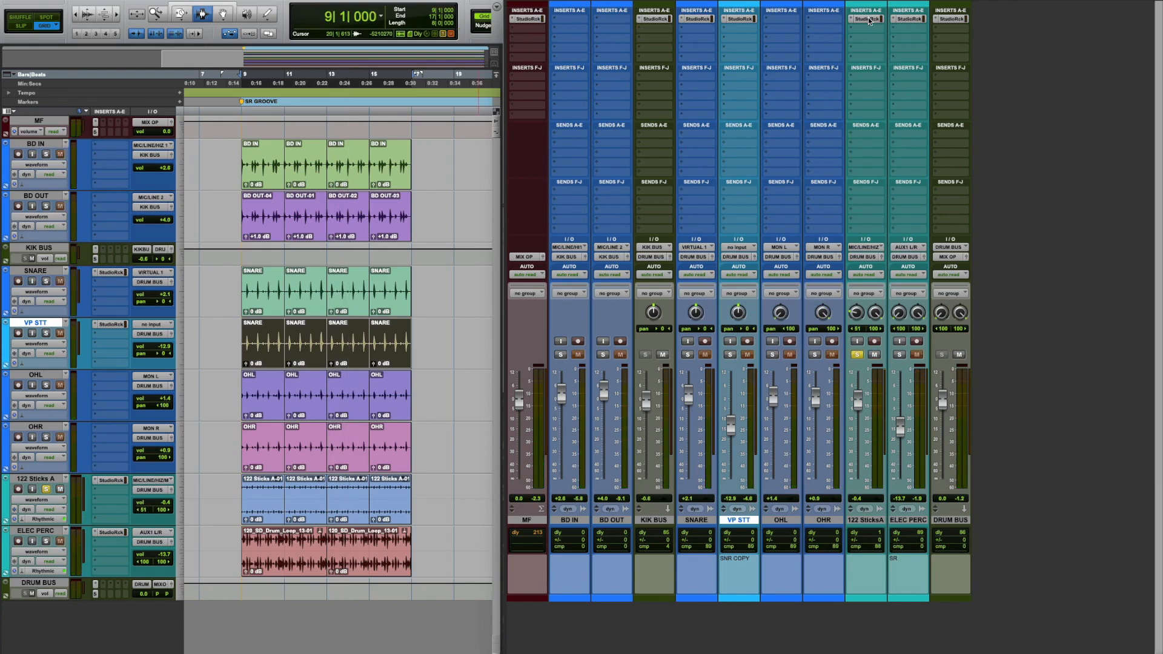
pyautogui.click(870, 20)
pyautogui.click(442, 128)
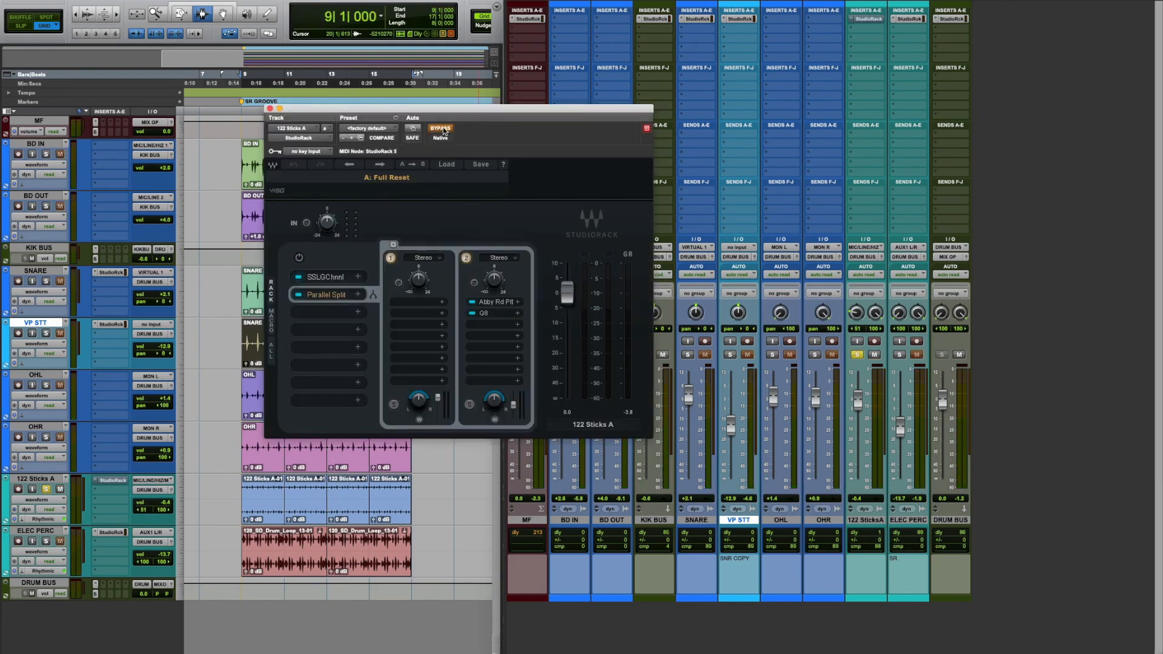
pyautogui.moveTo(496, 111); pyautogui.dragTo(600, 126)
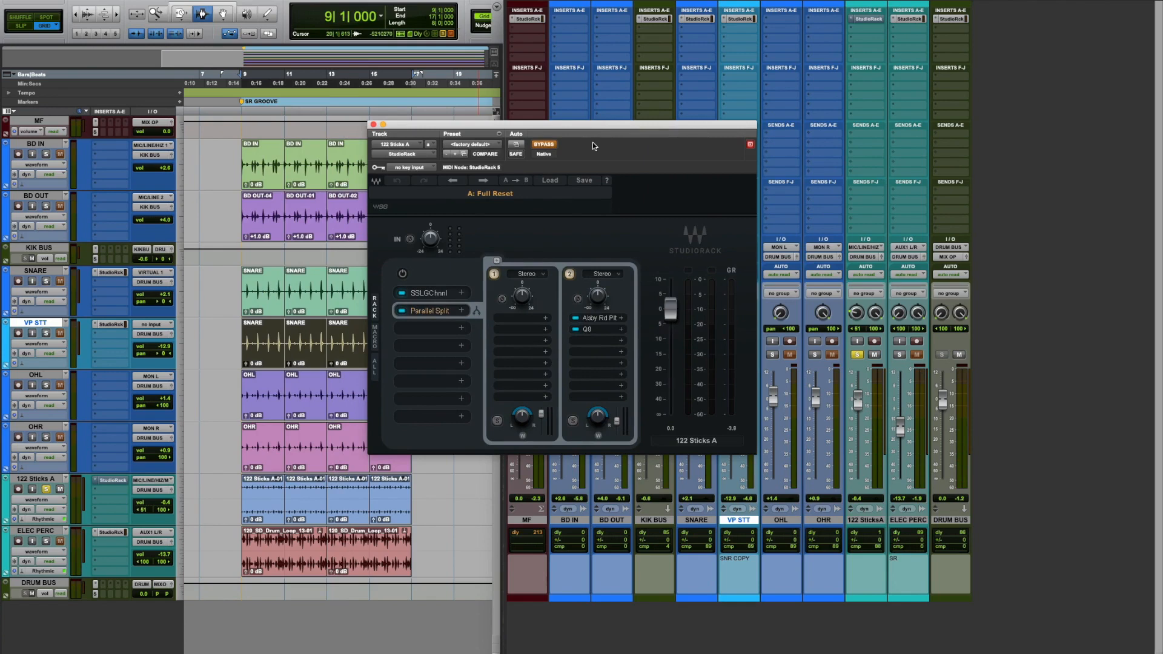
pyautogui.press('space')
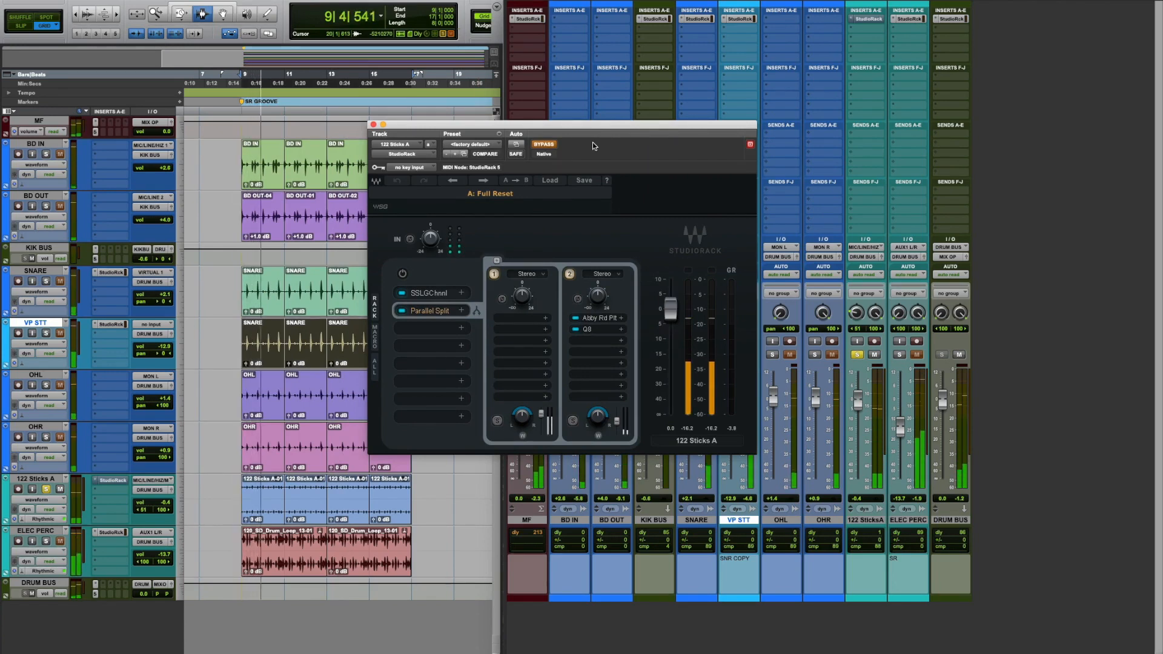
pyautogui.click(545, 146)
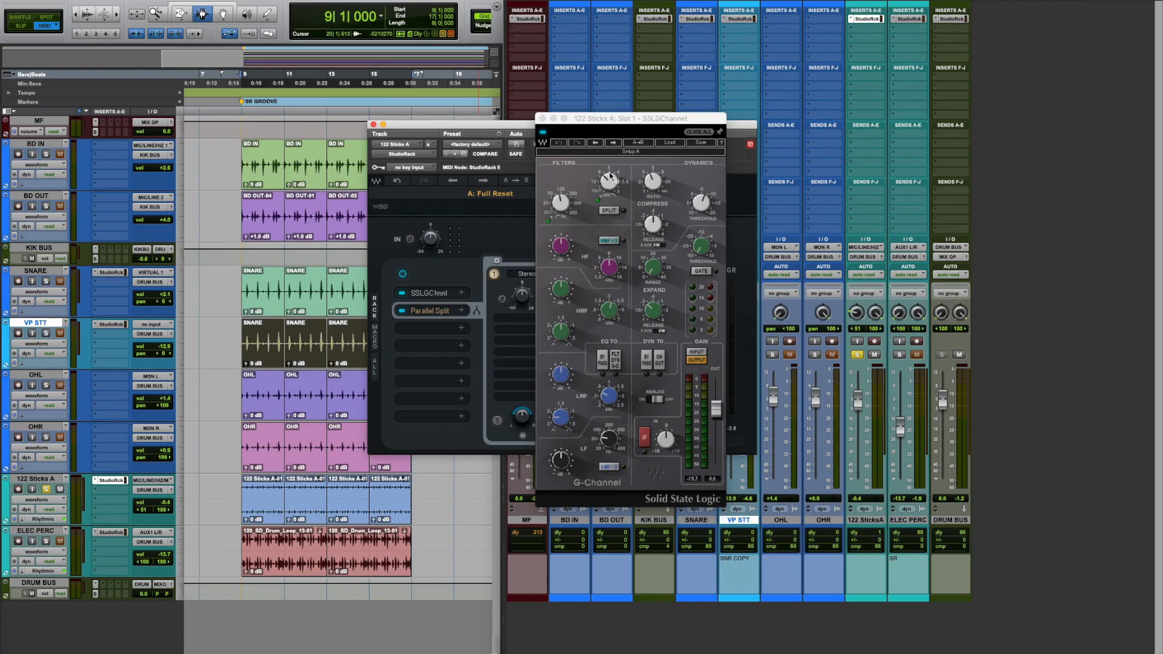
# Step: Move the SSLGChannel window clear of the 122 Sticks A rack, and compare SSLGChannel and the Parallel Split off and on during playback
pyautogui.moveTo(618, 119); pyautogui.dragTo(728, 88)
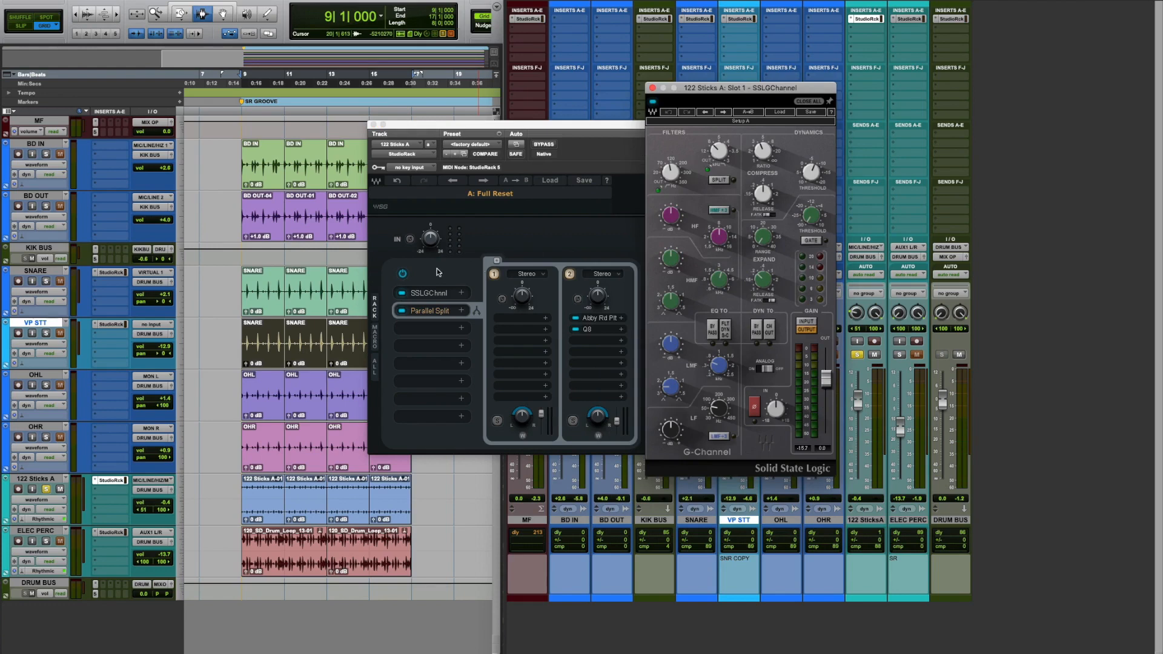
pyautogui.press('space')
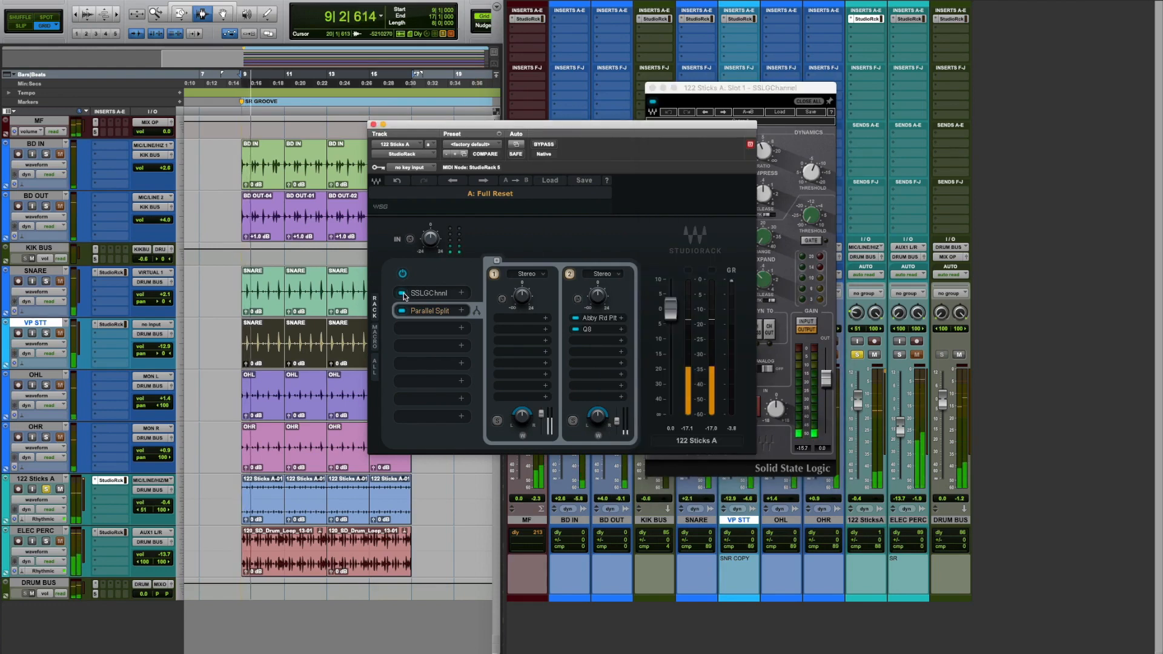
pyautogui.click(402, 293)
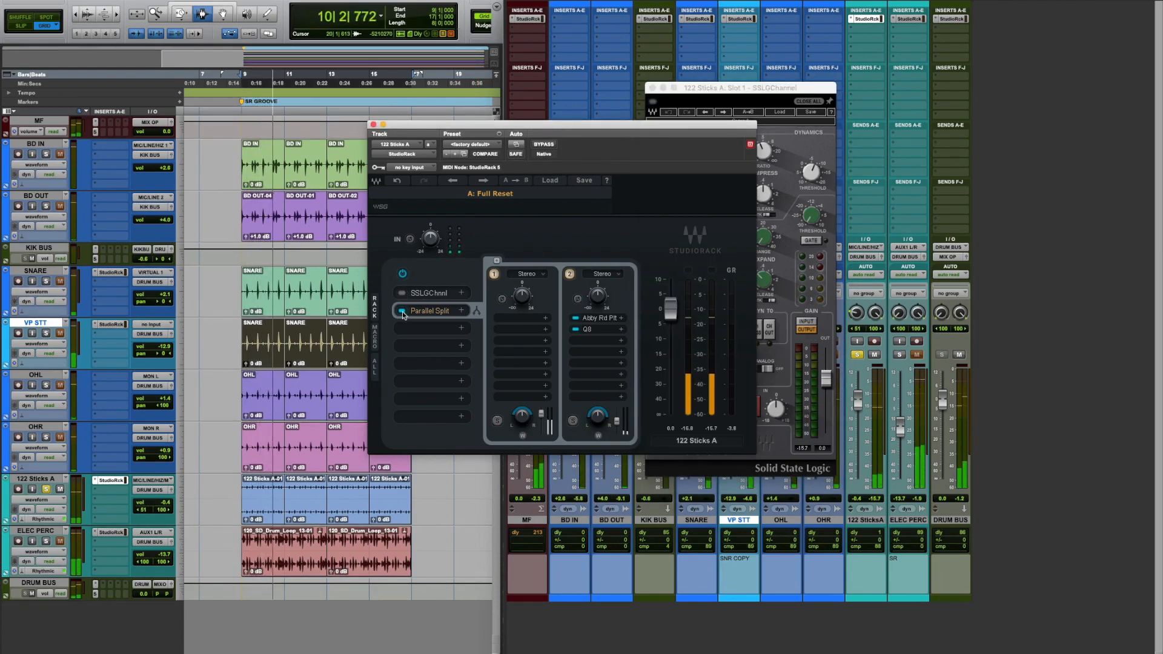
pyautogui.click(402, 311)
pyautogui.click(402, 293)
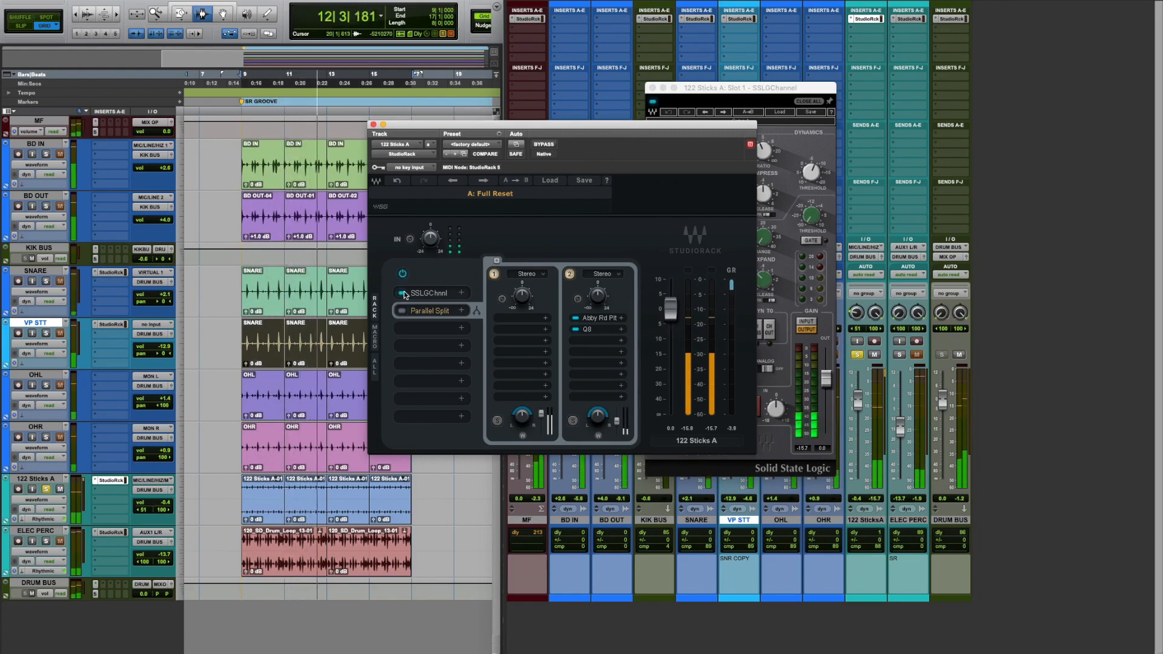
pyautogui.press('space')
pyautogui.click(403, 310)
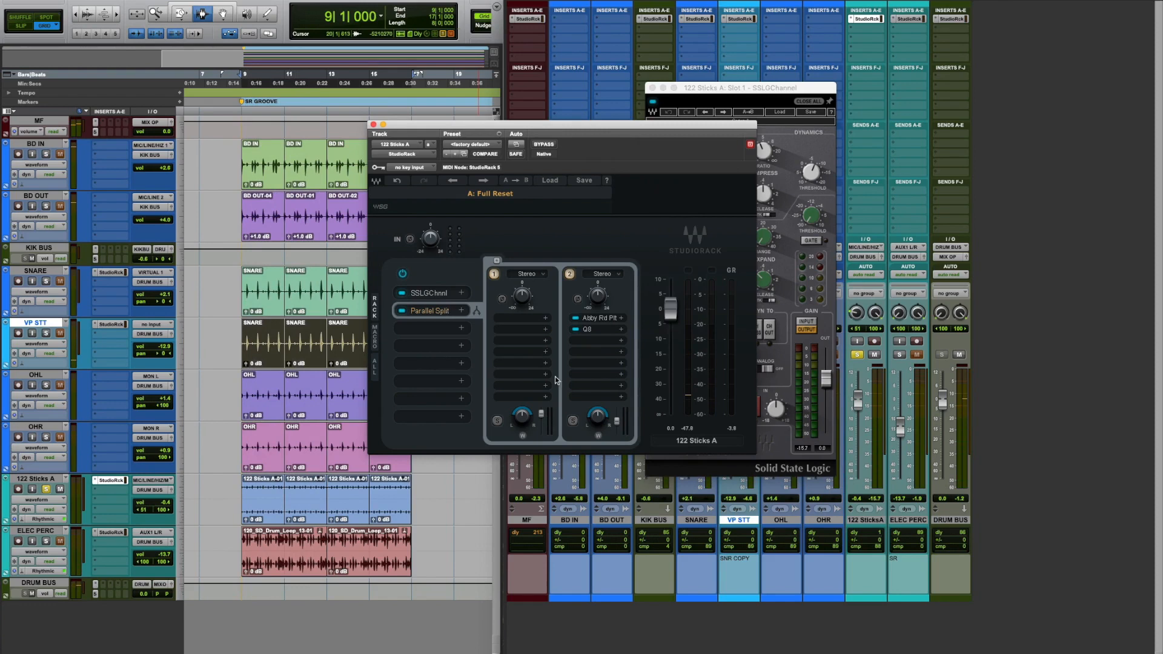
# Step: Examine Abbey Road Plates during playback and the Q8 filter settings on the second parallel branch of the 122 Sticks A rack
pyautogui.click(591, 318)
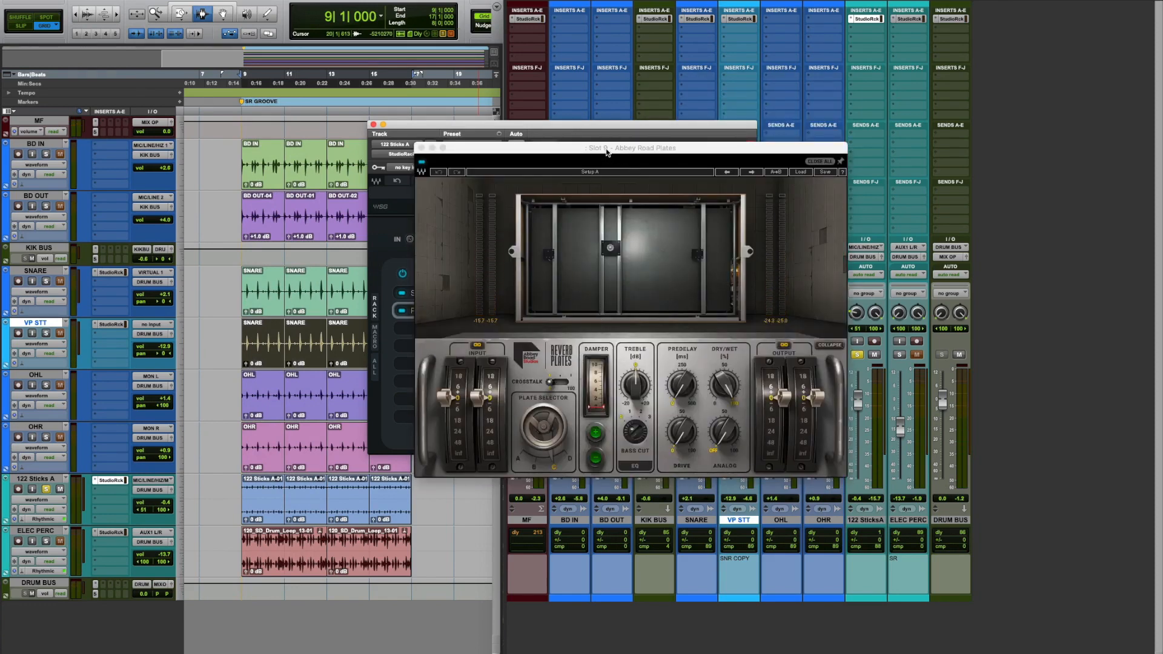
pyautogui.moveTo(607, 153); pyautogui.dragTo(863, 36)
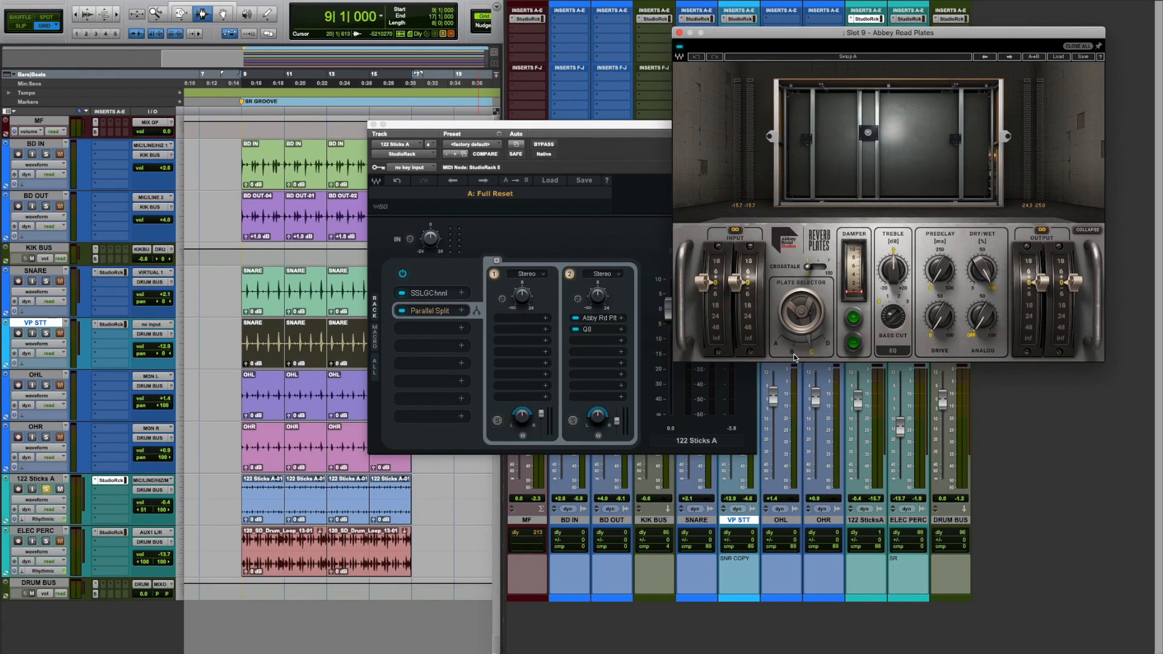
pyautogui.press('space')
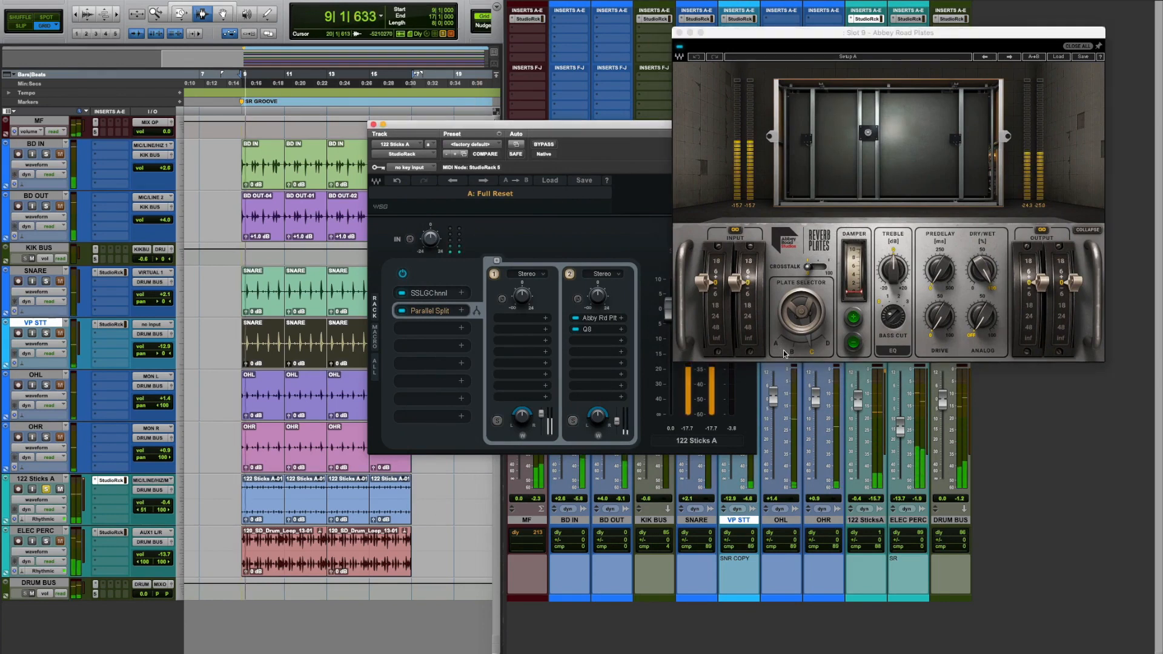
pyautogui.press('space')
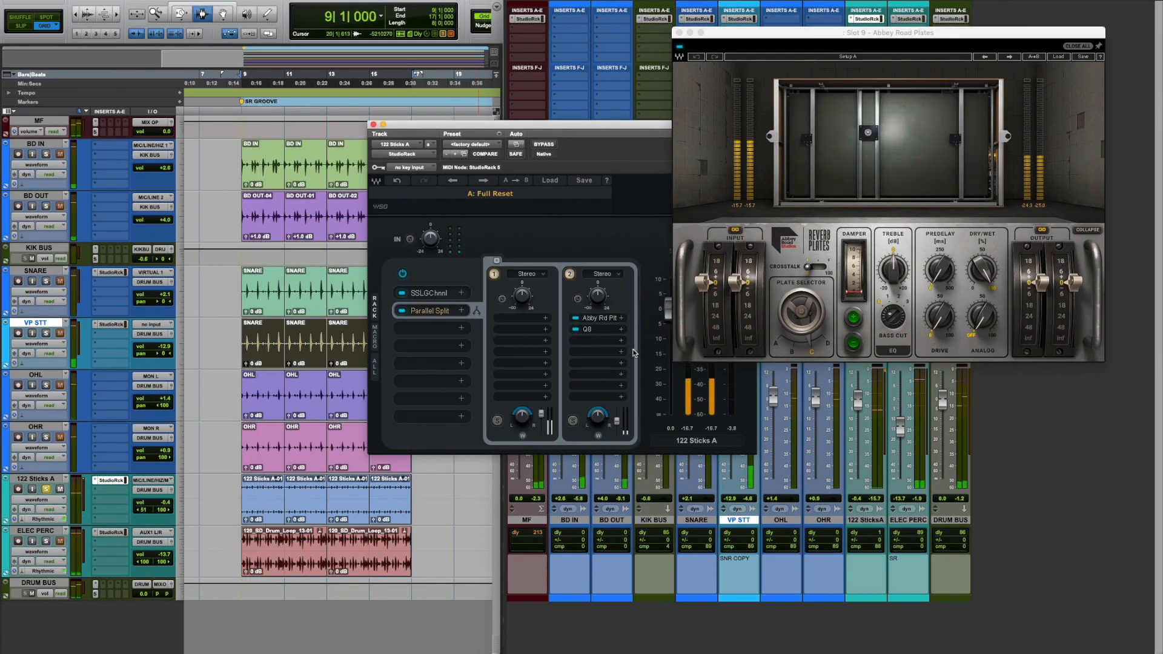
pyautogui.click(600, 329)
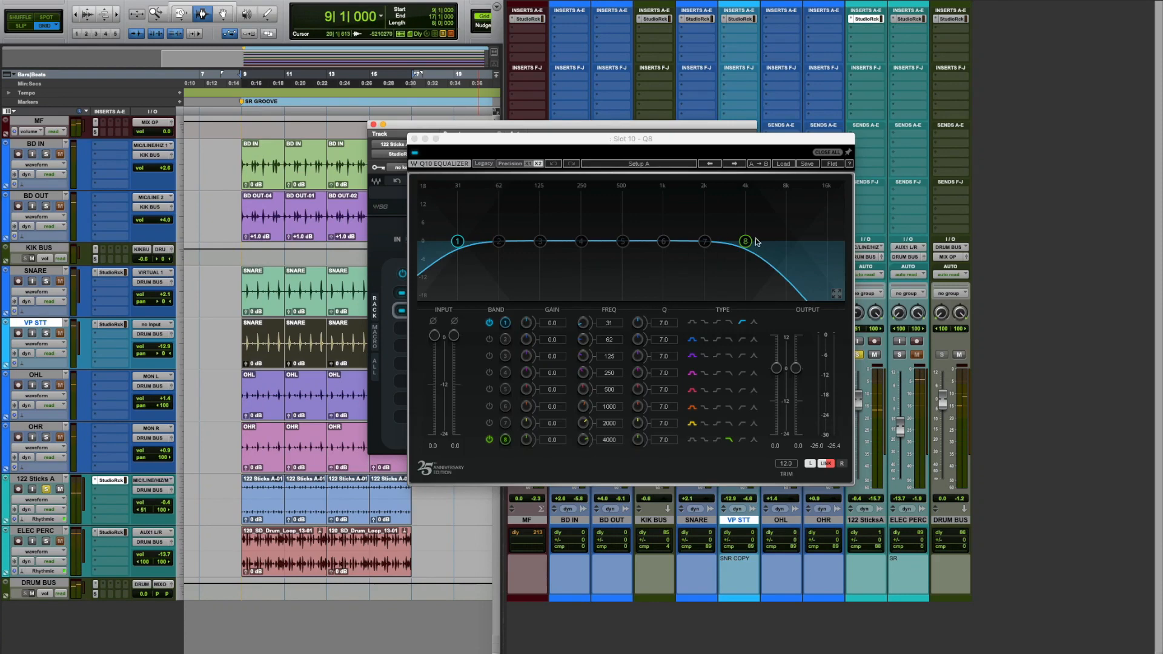
pyautogui.click(415, 139)
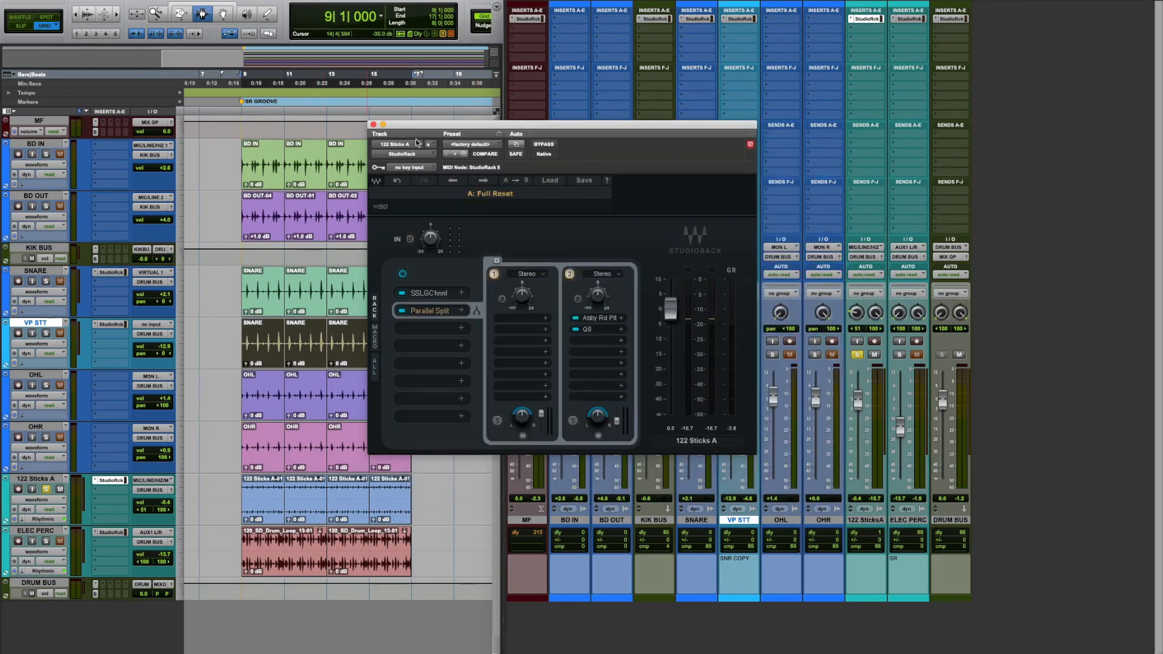
# Step: Compare the 122 Sticks A StudioRack bypassed and active during playback, unsolo the track to hear the full mix, and close the rack
pyautogui.press('space')
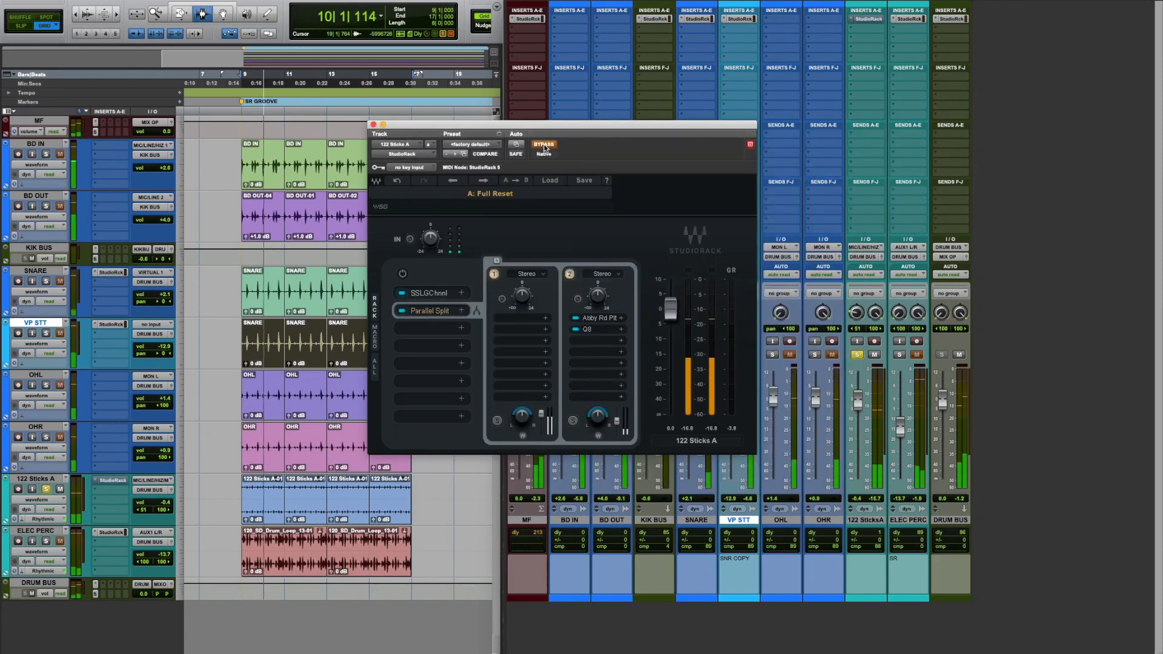
pyautogui.click(544, 145)
pyautogui.click(544, 145)
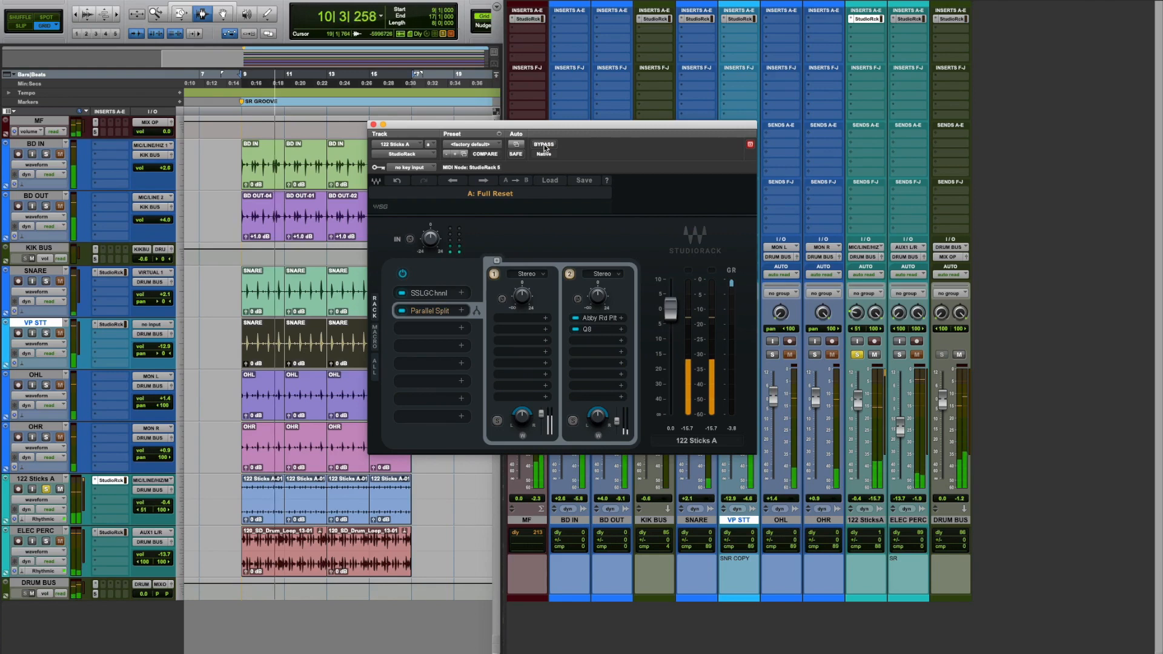
pyautogui.click(863, 356)
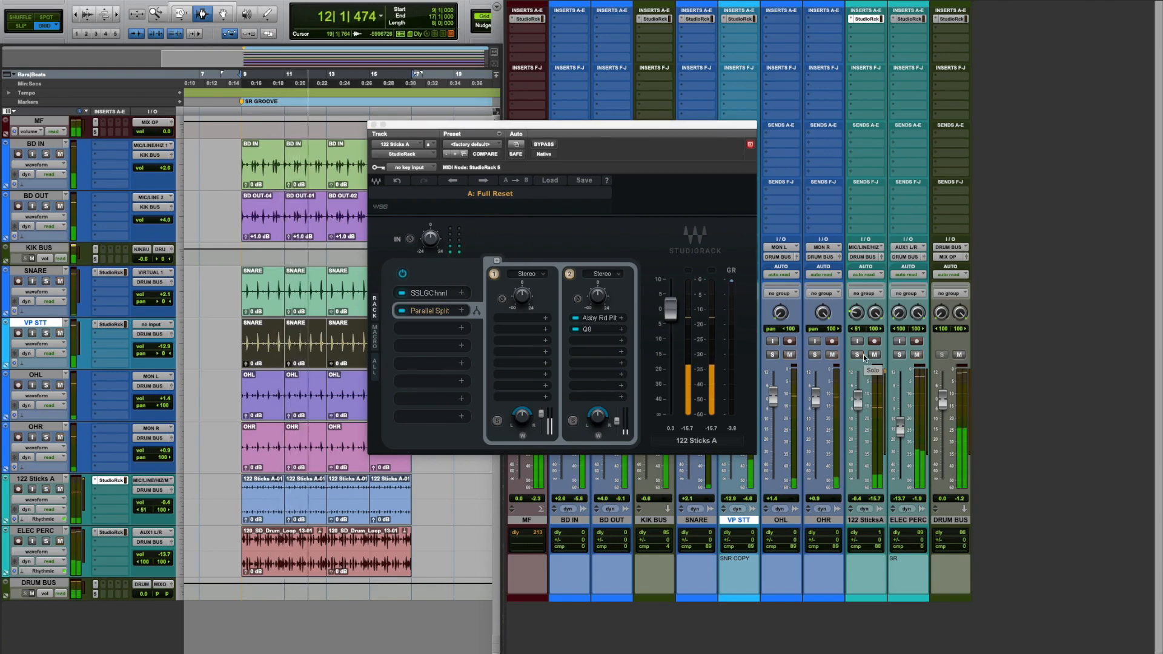
pyautogui.click(374, 125)
pyautogui.press('space')
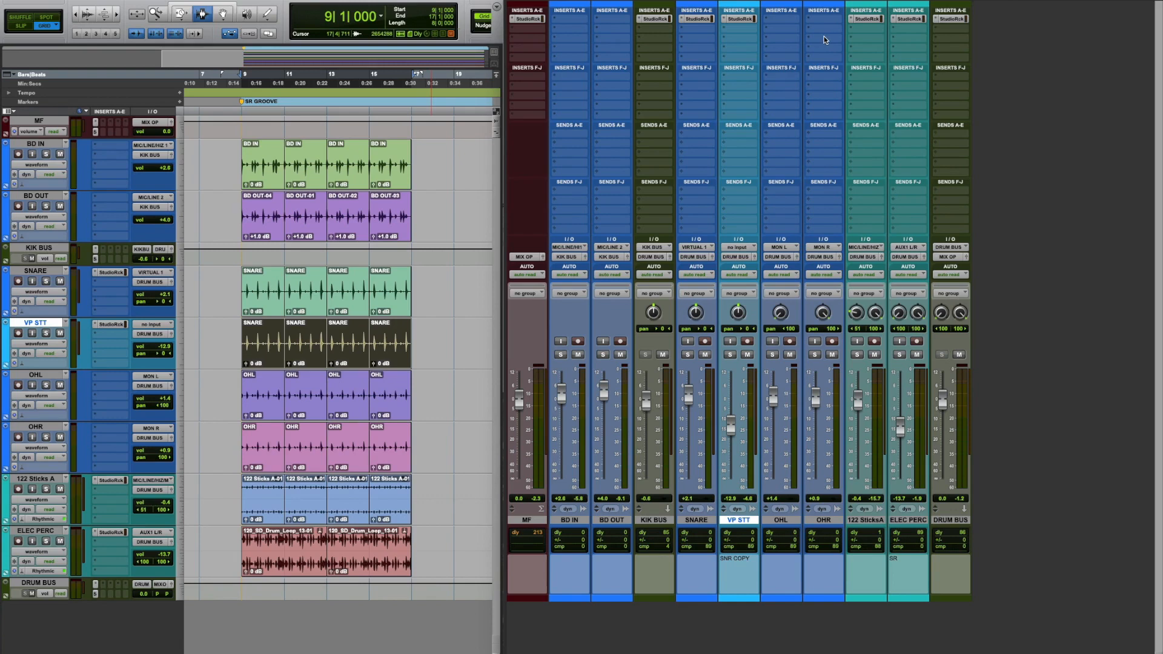
# Step: Play the full mix while bypassing and re-enabling the StudioRack inserts on all tracks at once to compare
pyautogui.press('space')
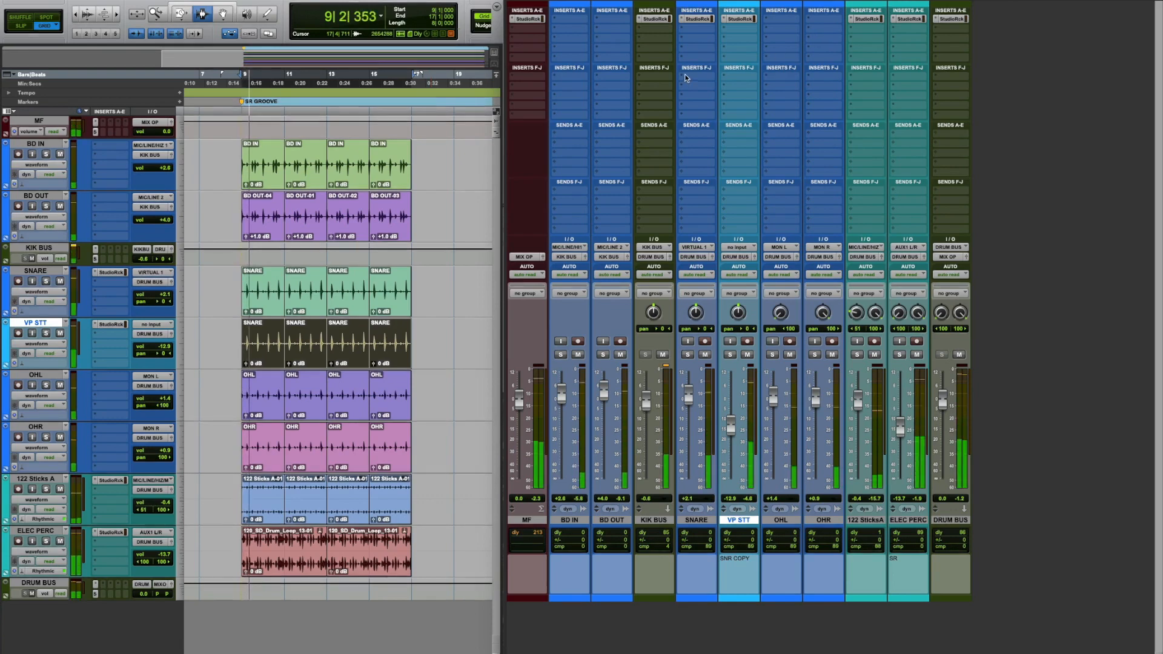
pyautogui.keyDown('alt'); pyautogui.keyDown('super'); pyautogui.click(658, 23); pyautogui.keyUp('super'); pyautogui.keyUp('alt')
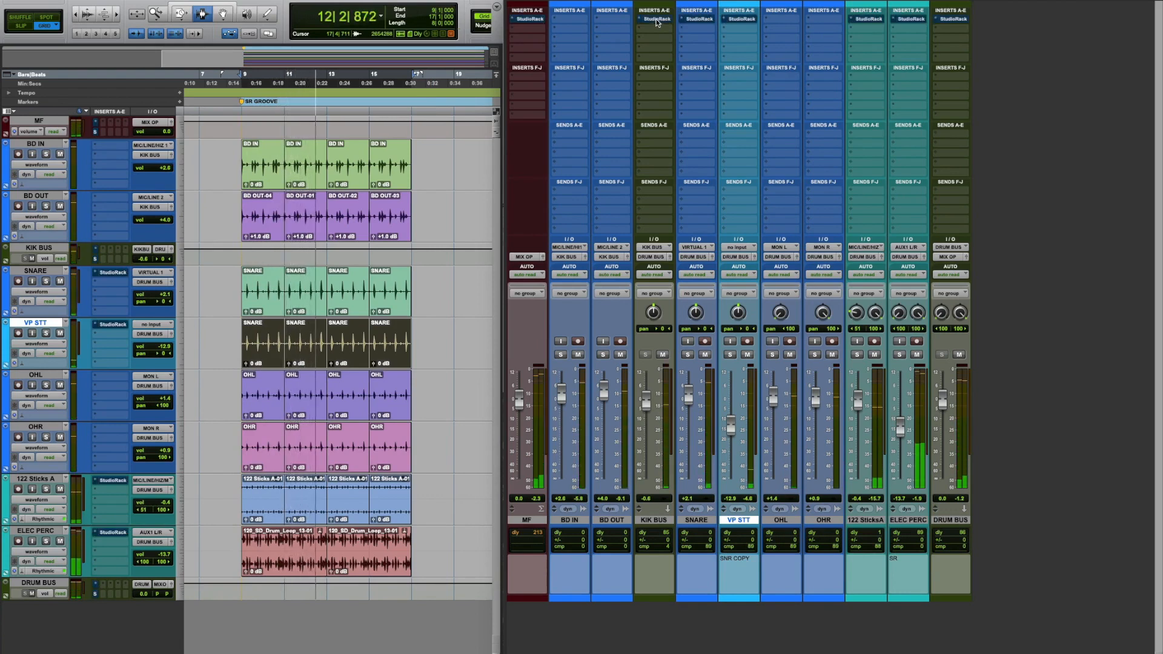
pyautogui.keyDown('alt'); pyautogui.keyDown('super'); pyautogui.click(658, 23); pyautogui.keyUp('super'); pyautogui.keyUp('alt')
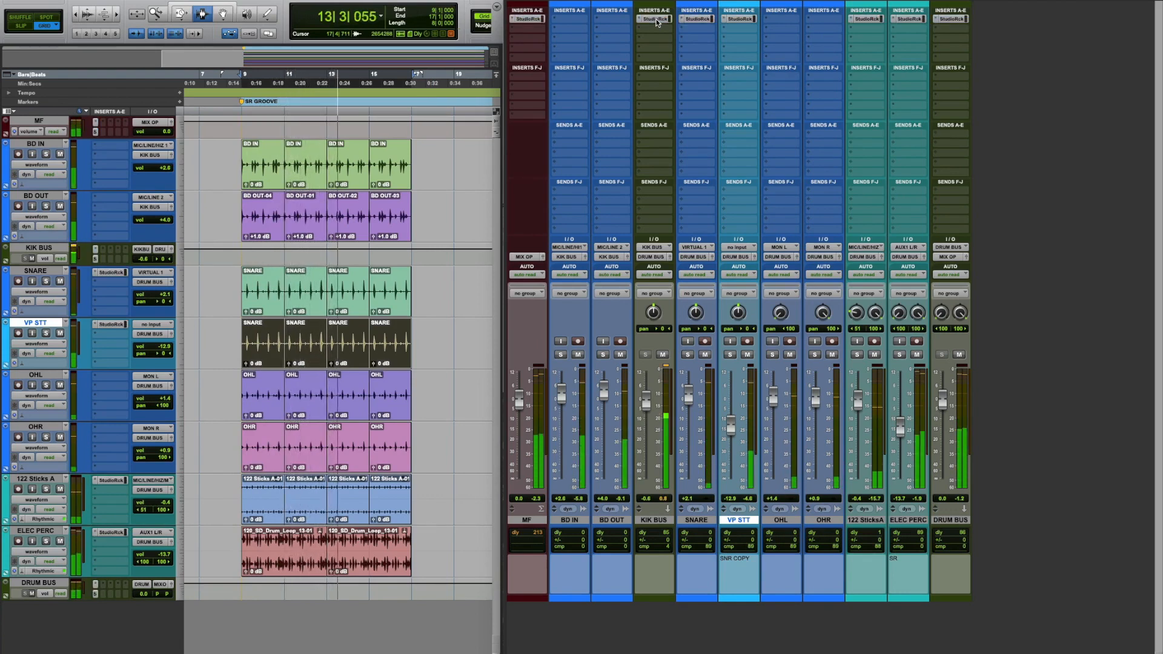
pyautogui.keyDown('alt'); pyautogui.keyDown('super'); pyautogui.click(658, 23); pyautogui.keyUp('super'); pyautogui.keyUp('alt')
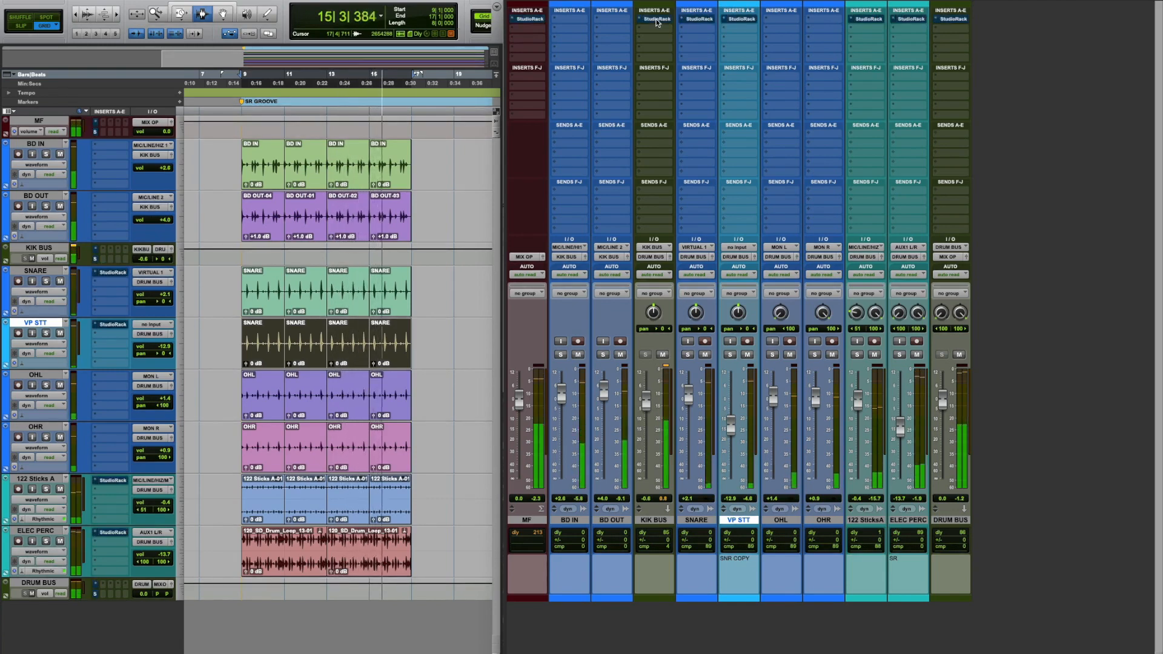
pyautogui.keyDown('alt'); pyautogui.keyDown('super'); pyautogui.click(657, 23); pyautogui.keyUp('super'); pyautogui.keyUp('alt')
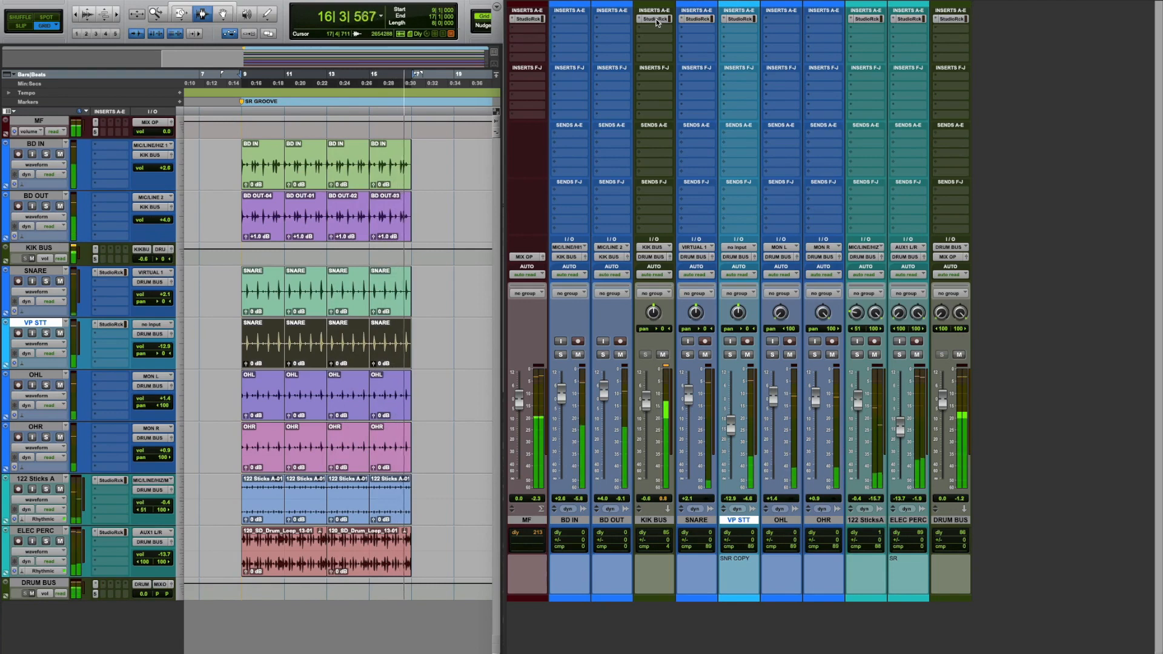
# Step: Open the DRUM BUS StudioRack and add a MultiBand Split in the slot below the Parallel Split
pyautogui.click(952, 19)
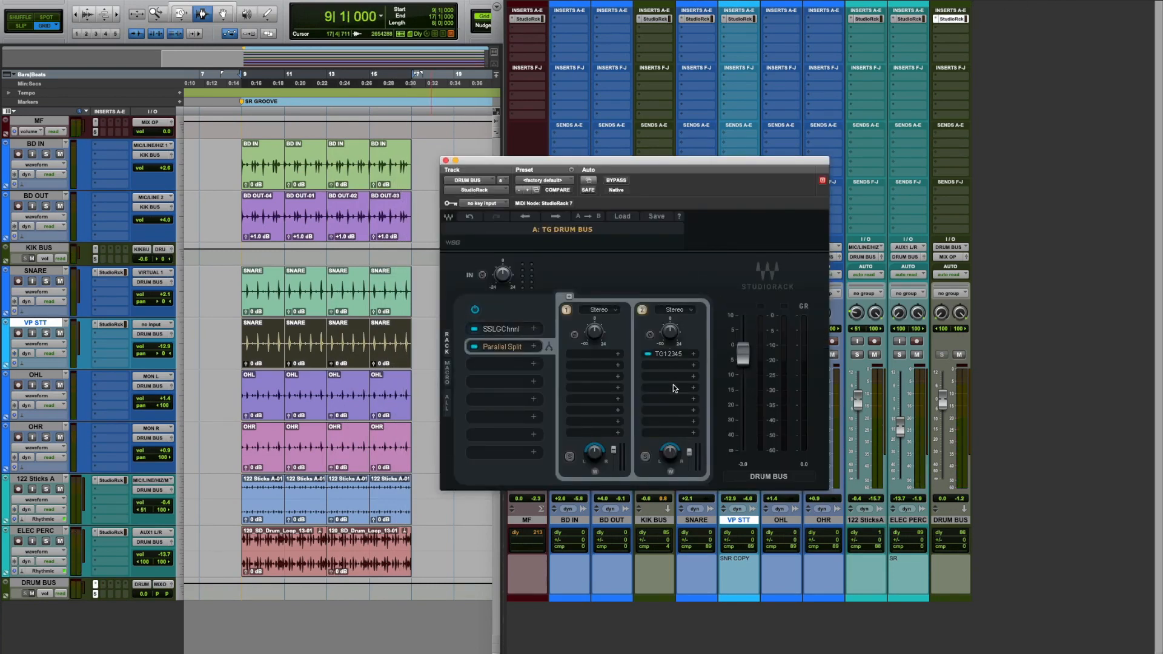
pyautogui.click(535, 365)
pyautogui.click(529, 422)
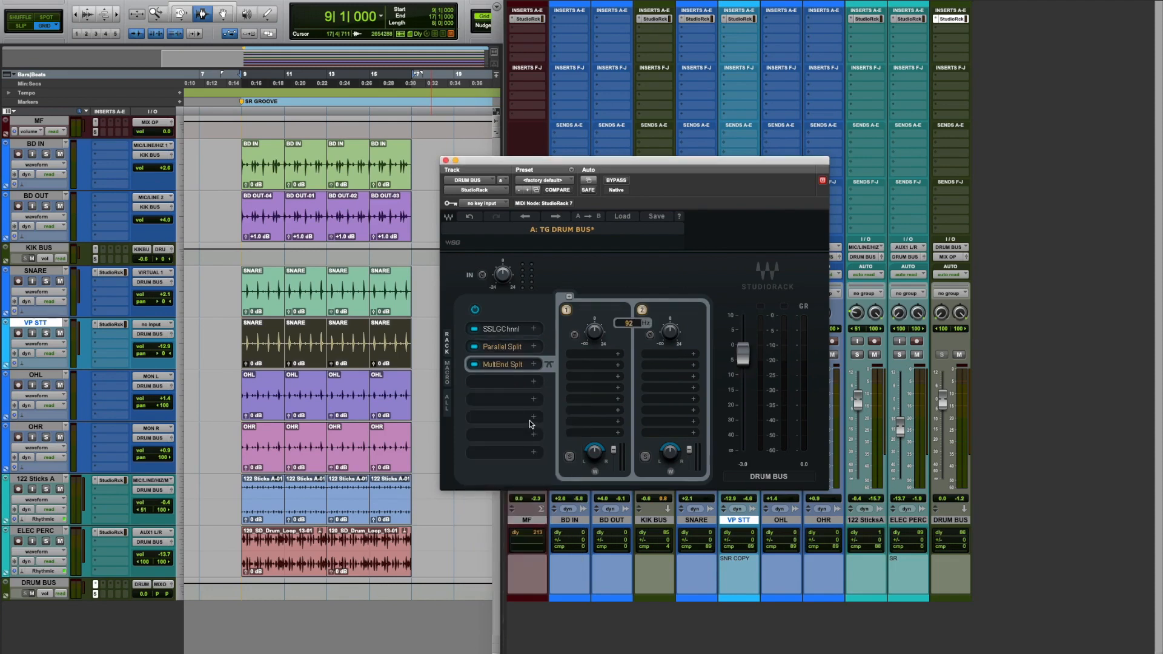
# Step: Insert PuigChild 670 on band 1 of the MultiBand Split and set the band crossover to 201 Hz
pyautogui.click(604, 359)
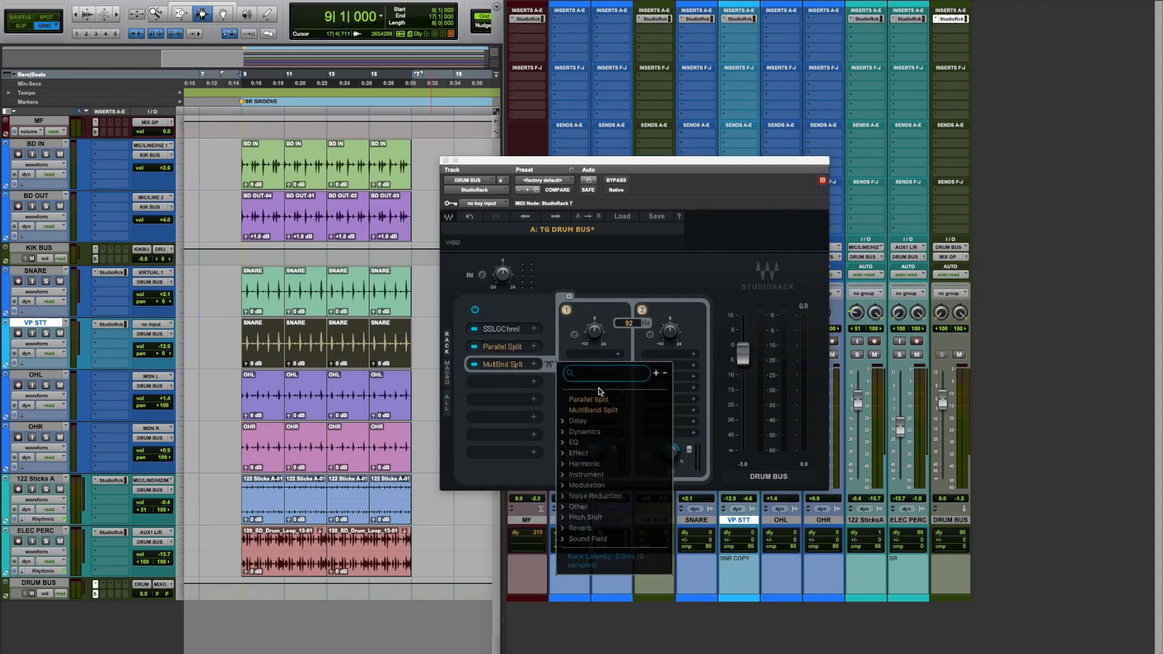
pyautogui.click(606, 373)
pyautogui.write('pu')
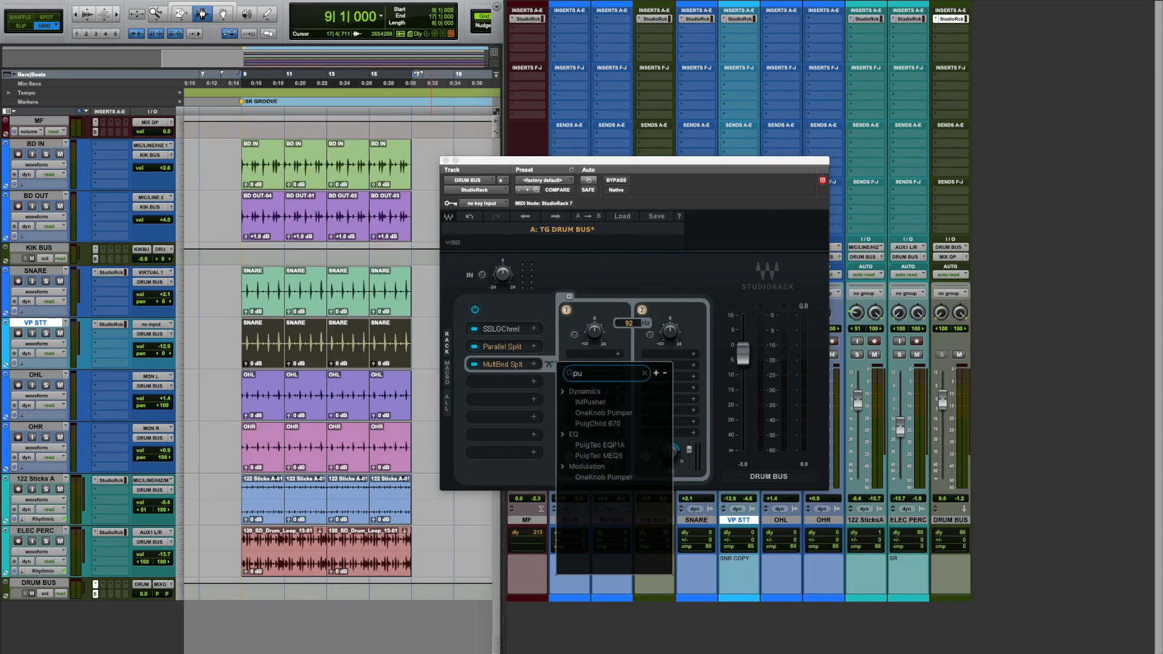
pyautogui.click(630, 423)
pyautogui.moveTo(582, 187); pyautogui.dragTo(201, 215)
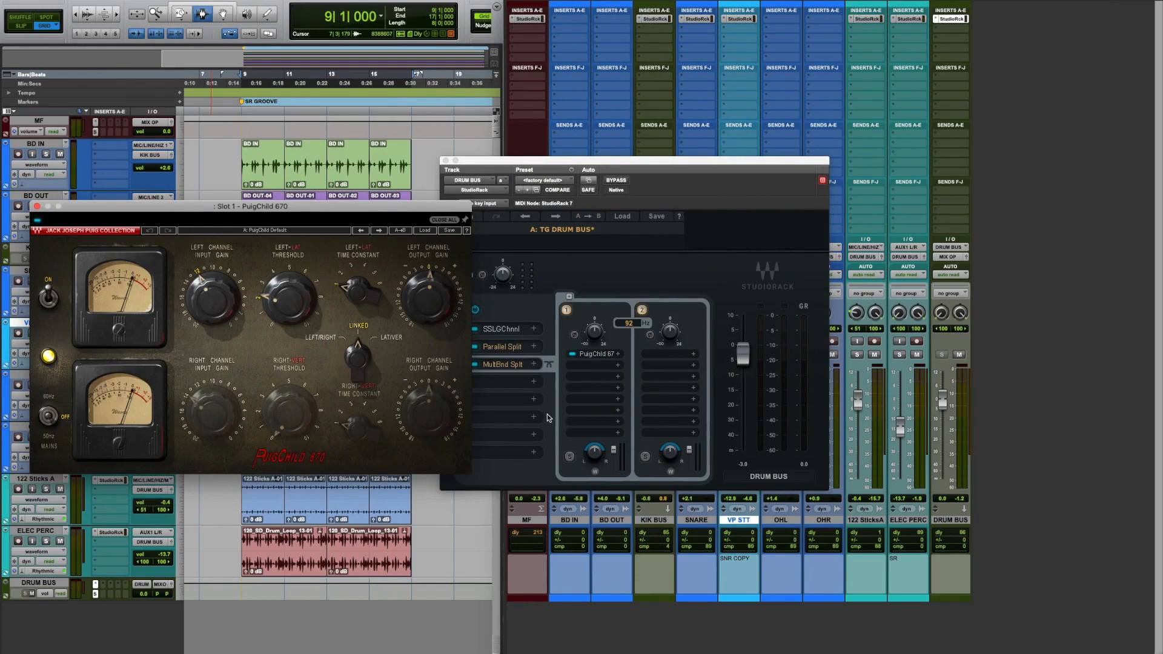
pyautogui.moveTo(628, 331); pyautogui.dragTo(628, 309)
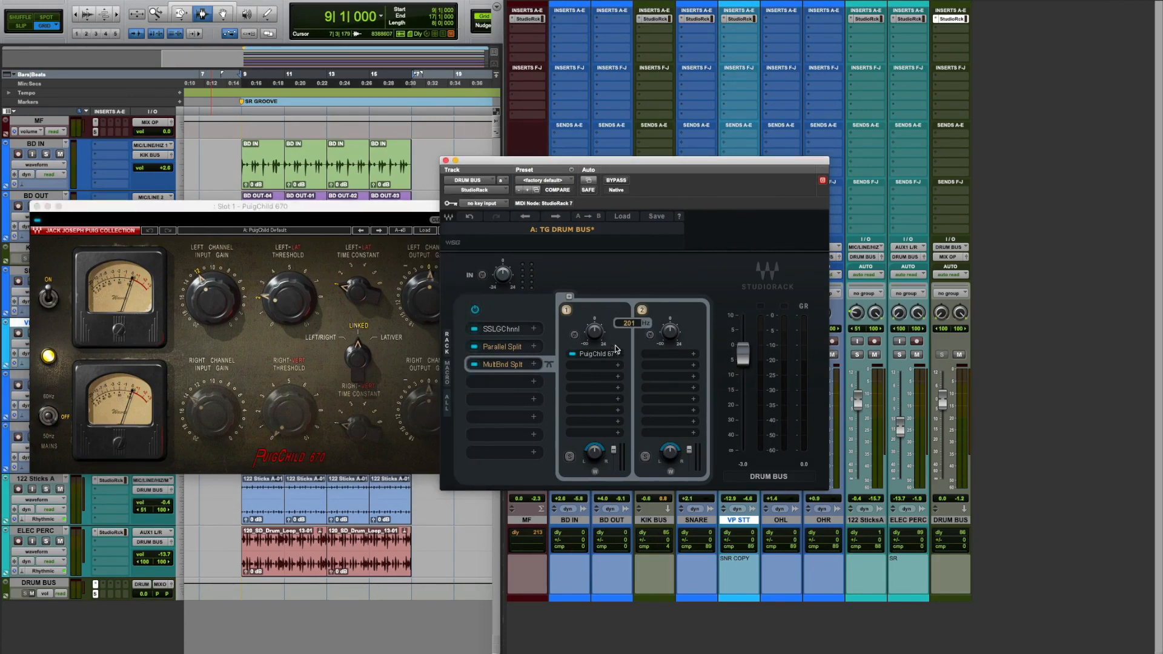
# Step: Insert Kramer Tape on band 2 of the MultiBand Split and move its window clear of the rack
pyautogui.click(668, 353)
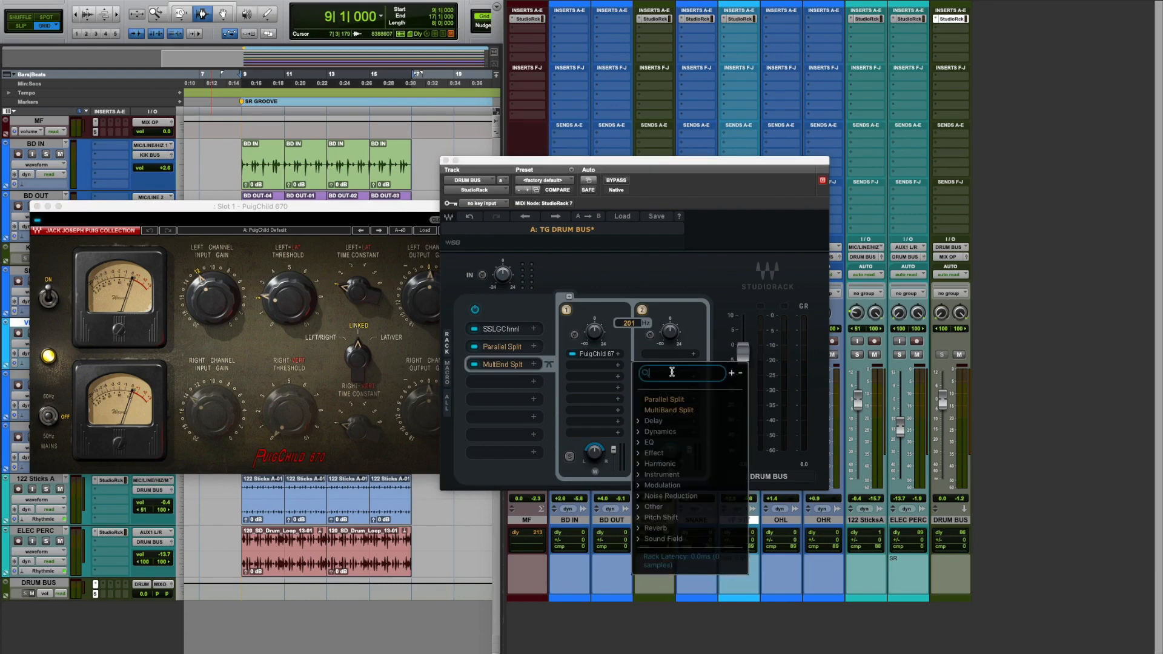
pyautogui.write('tape')
pyautogui.click(671, 402)
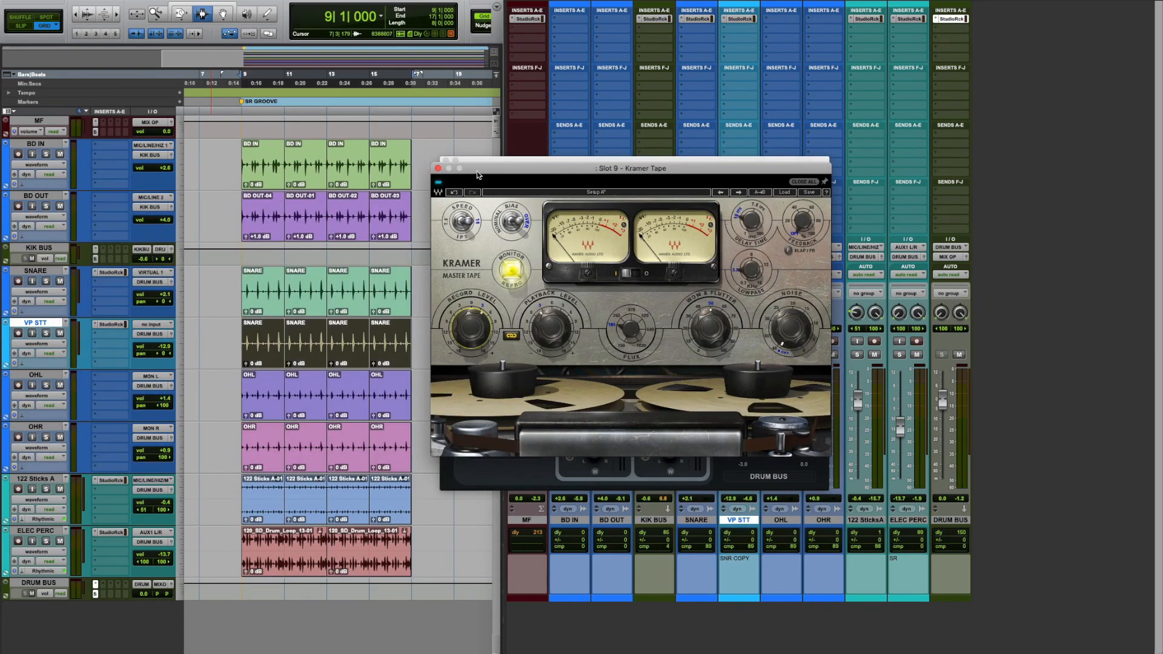
pyautogui.moveTo(478, 171); pyautogui.dragTo(828, 191)
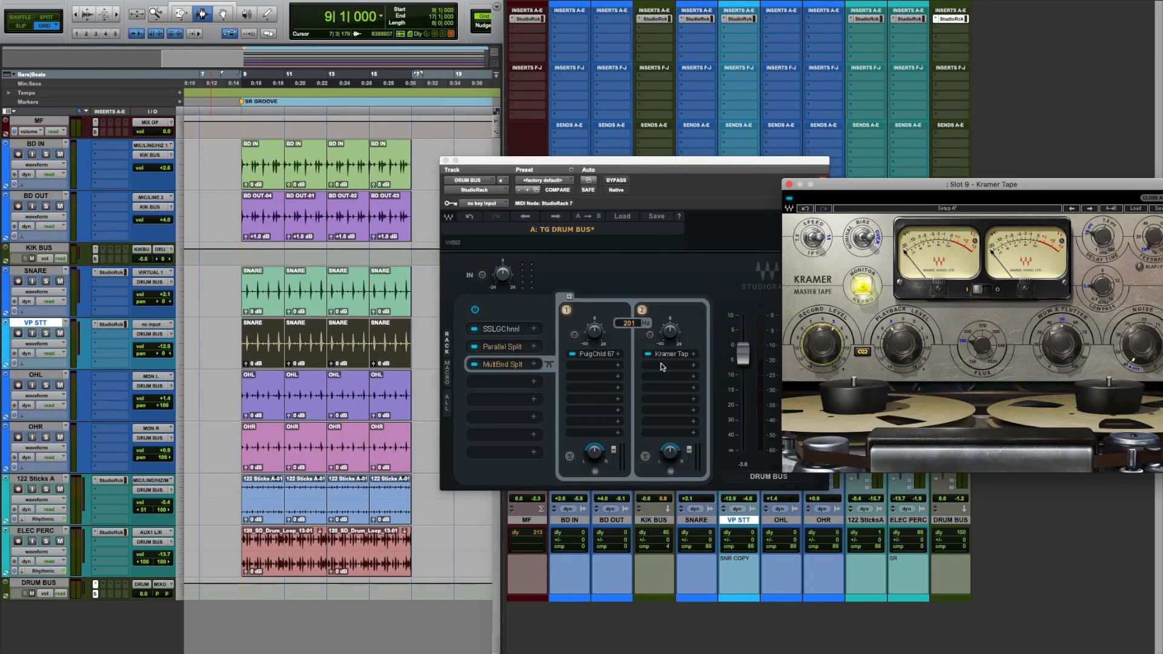